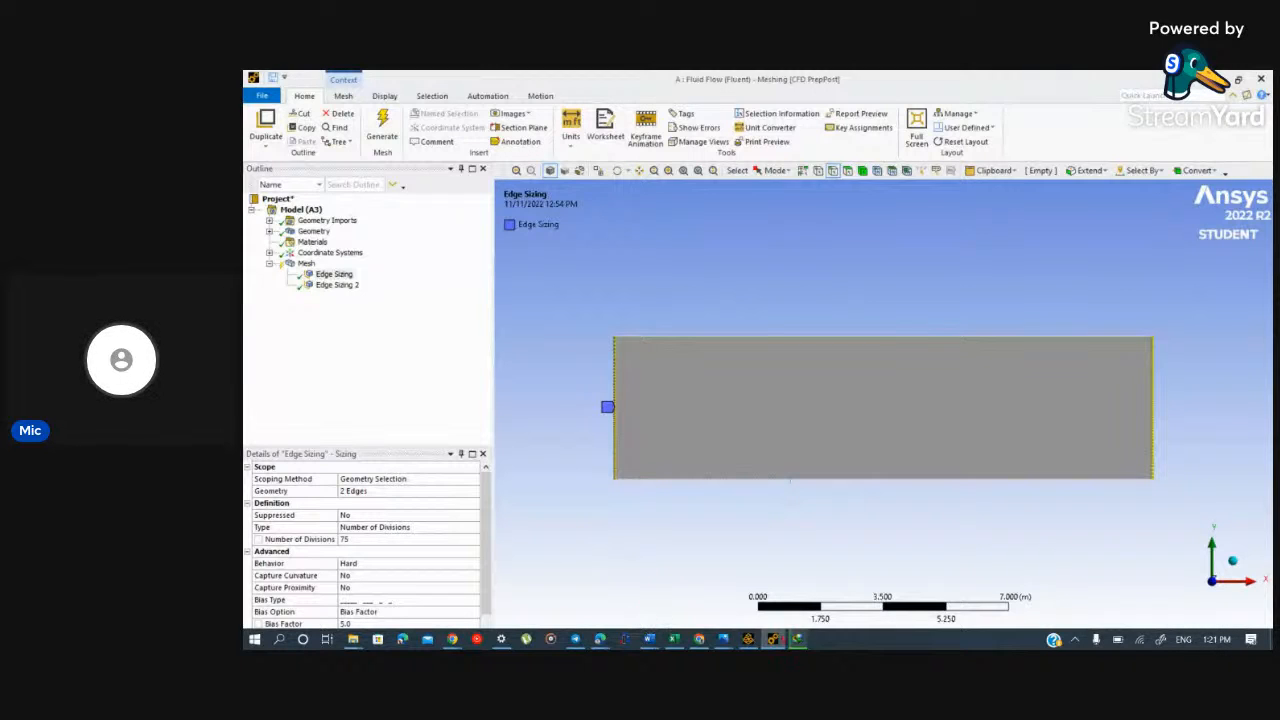
Step: Review the project schematic in Workbench and the first edge sizing under Mesh in the Meshing window
mouse_move(773, 640)
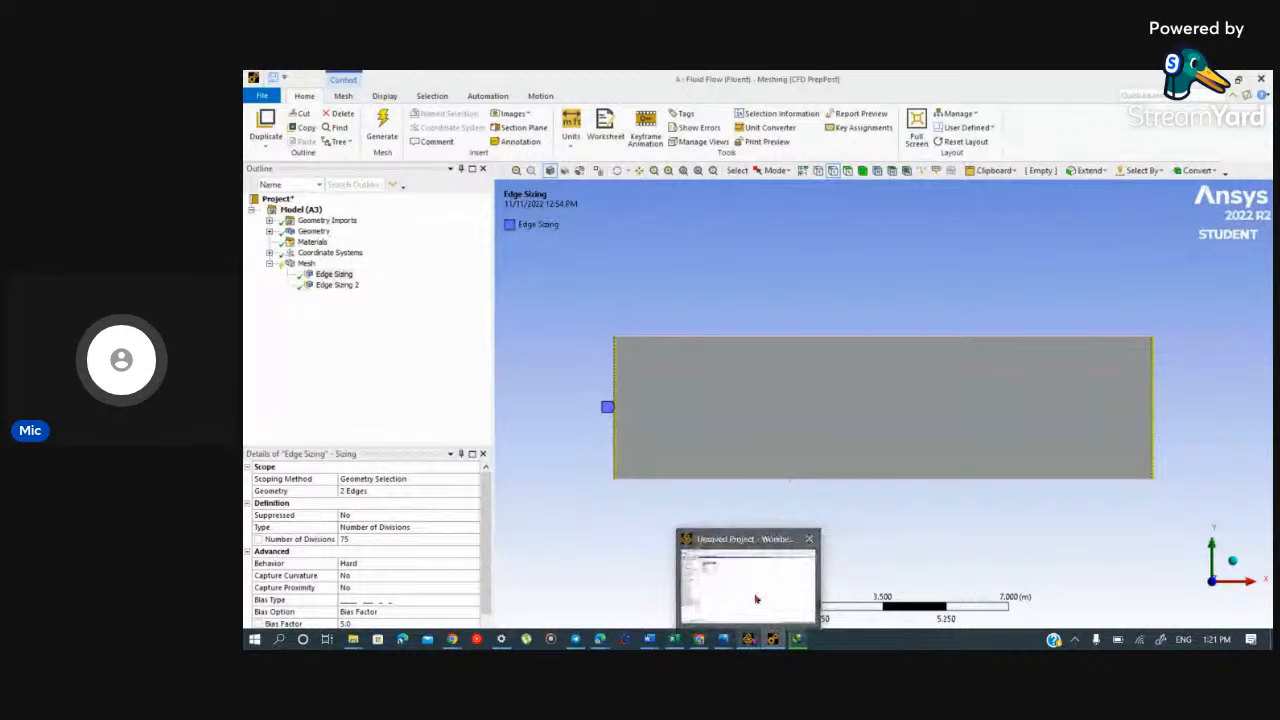
left_click(756, 599)
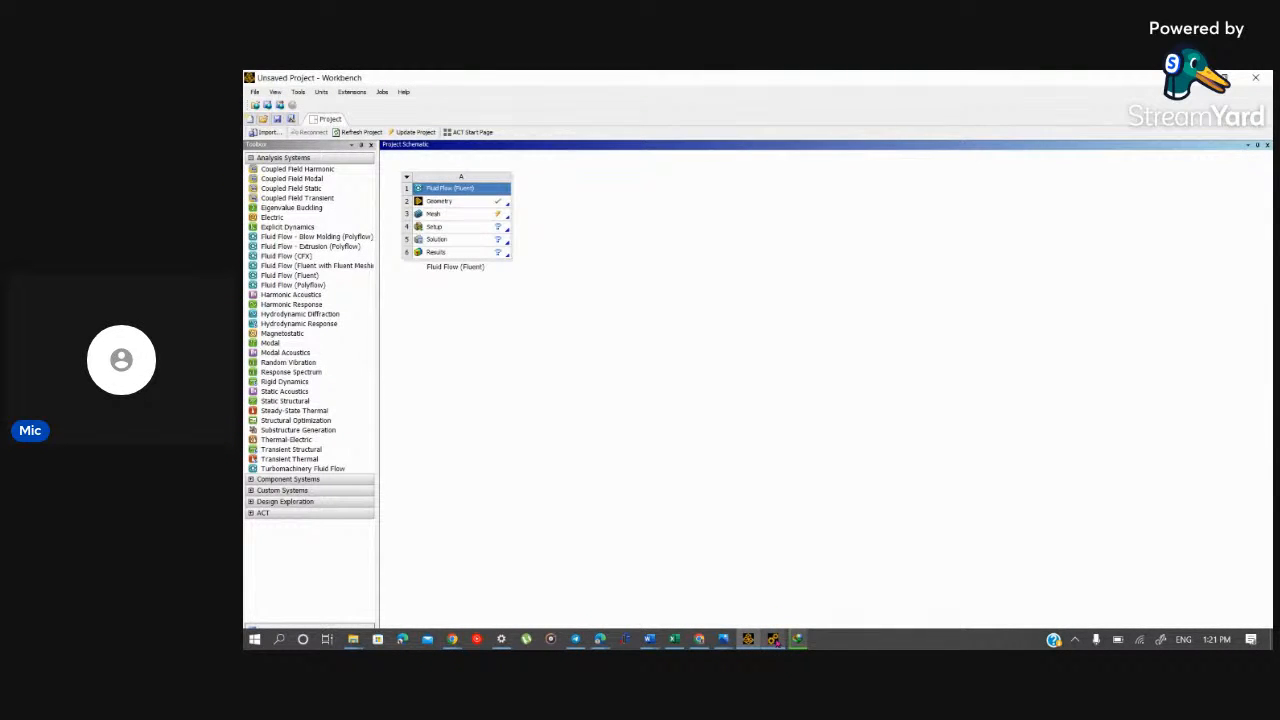
left_click(773, 638)
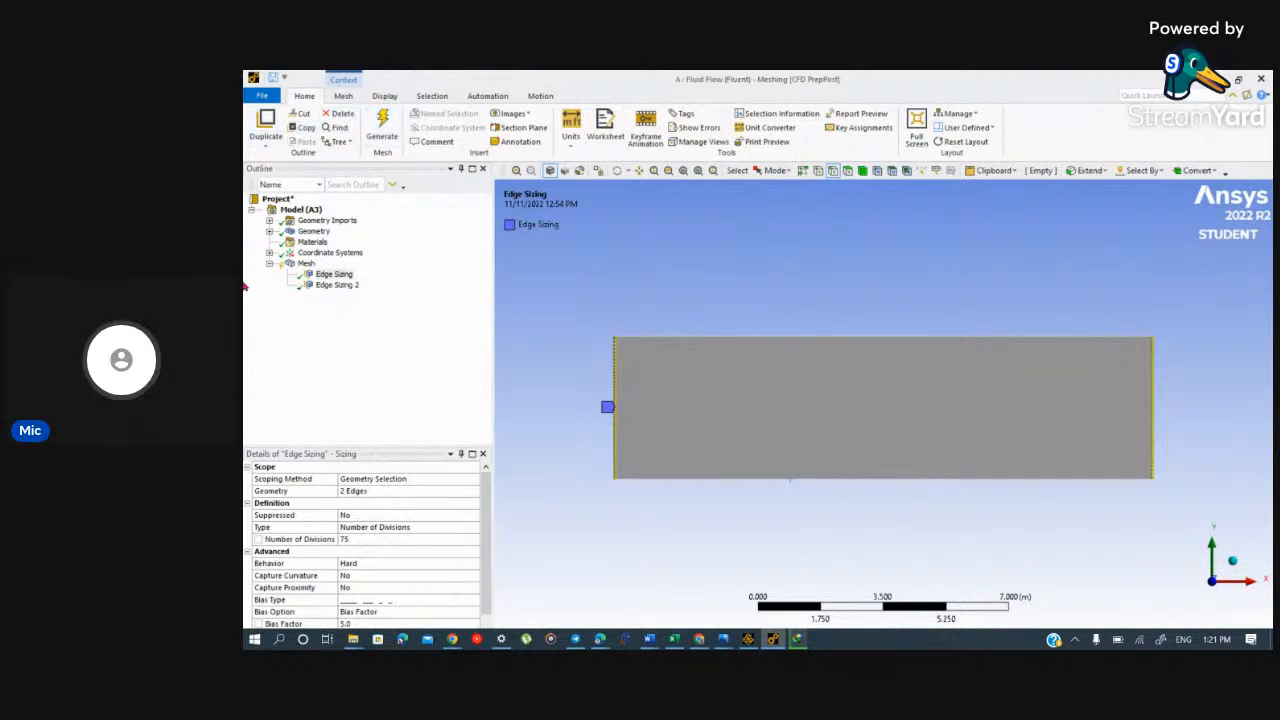
left_click(304, 263)
right_click(303, 263)
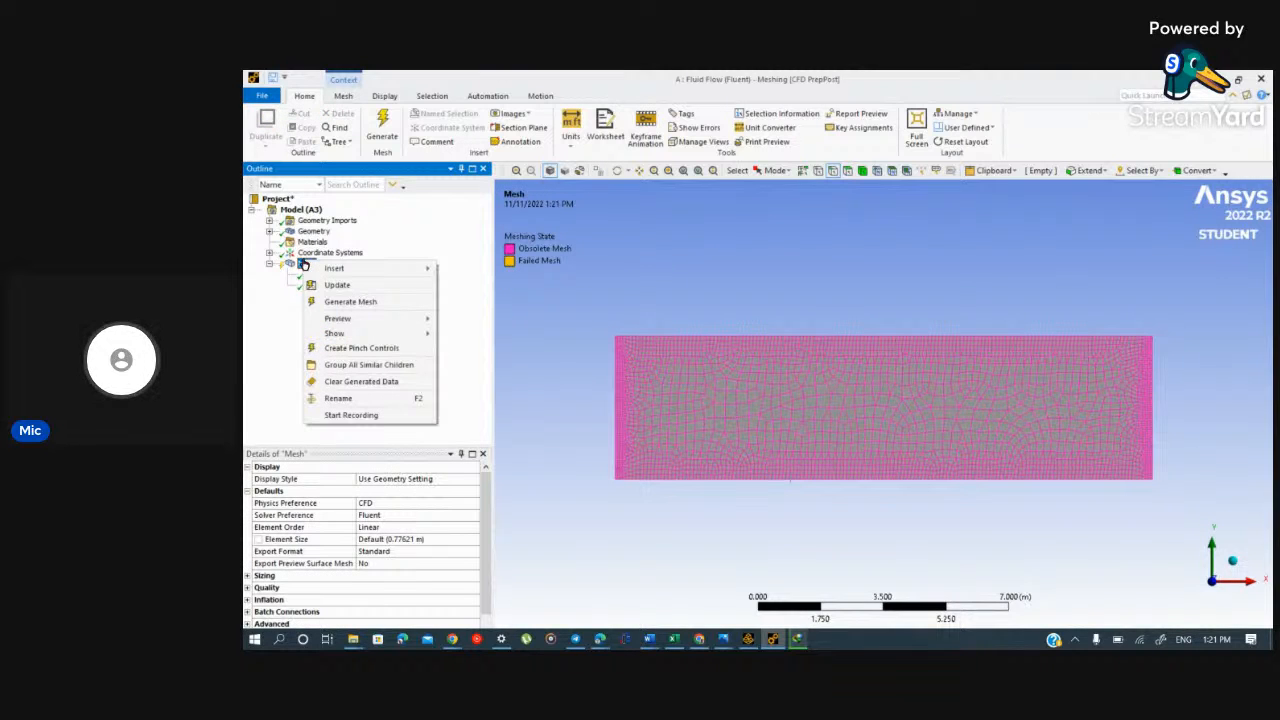
mouse_move(350, 268)
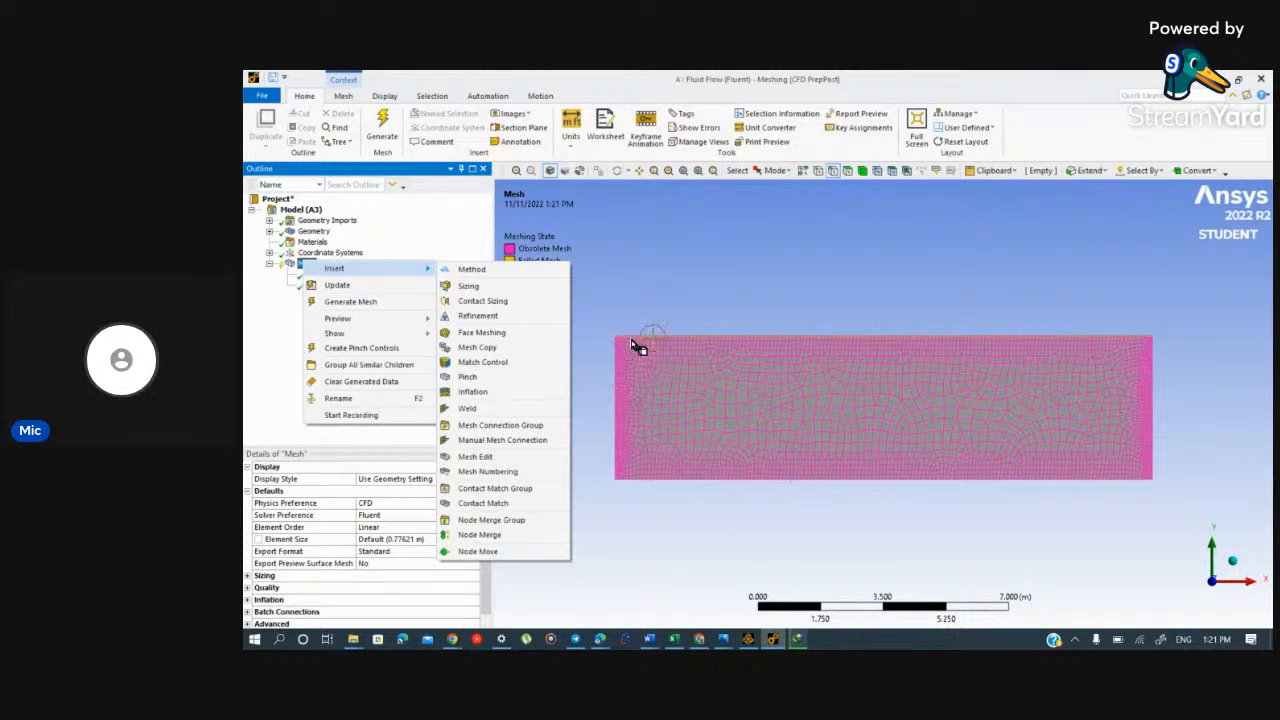
left_click(994, 280)
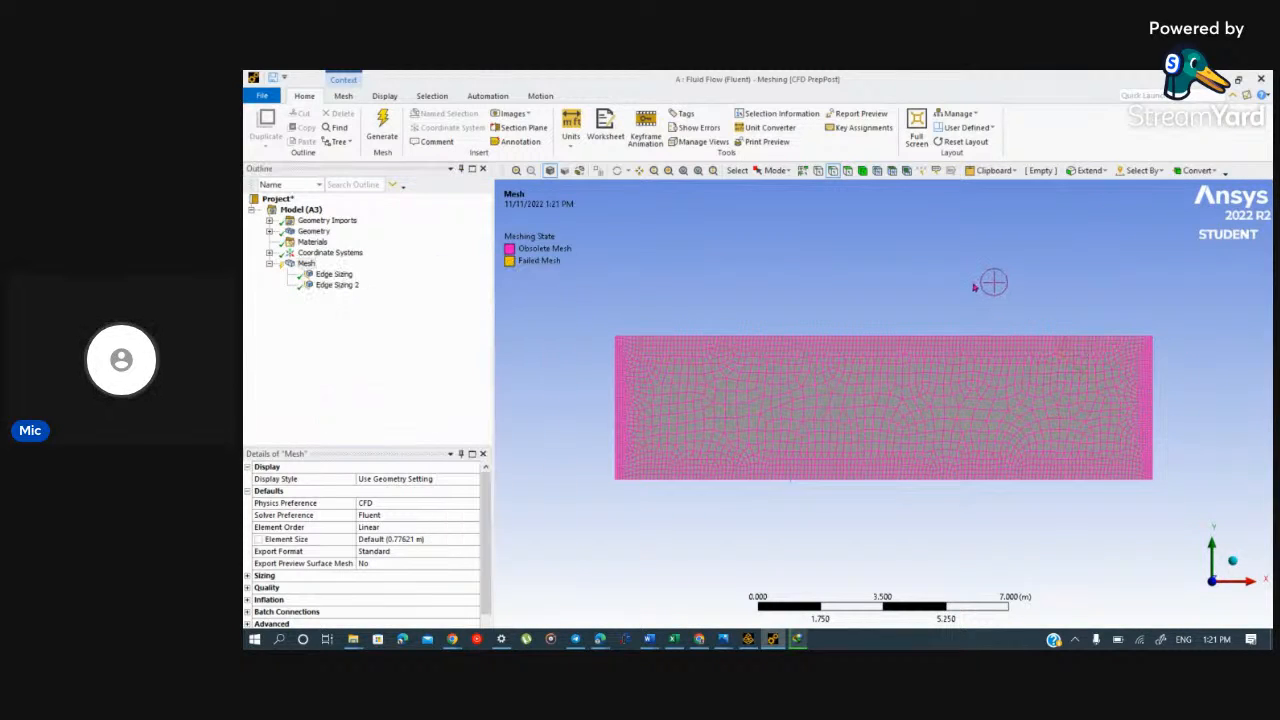
left_click(332, 274)
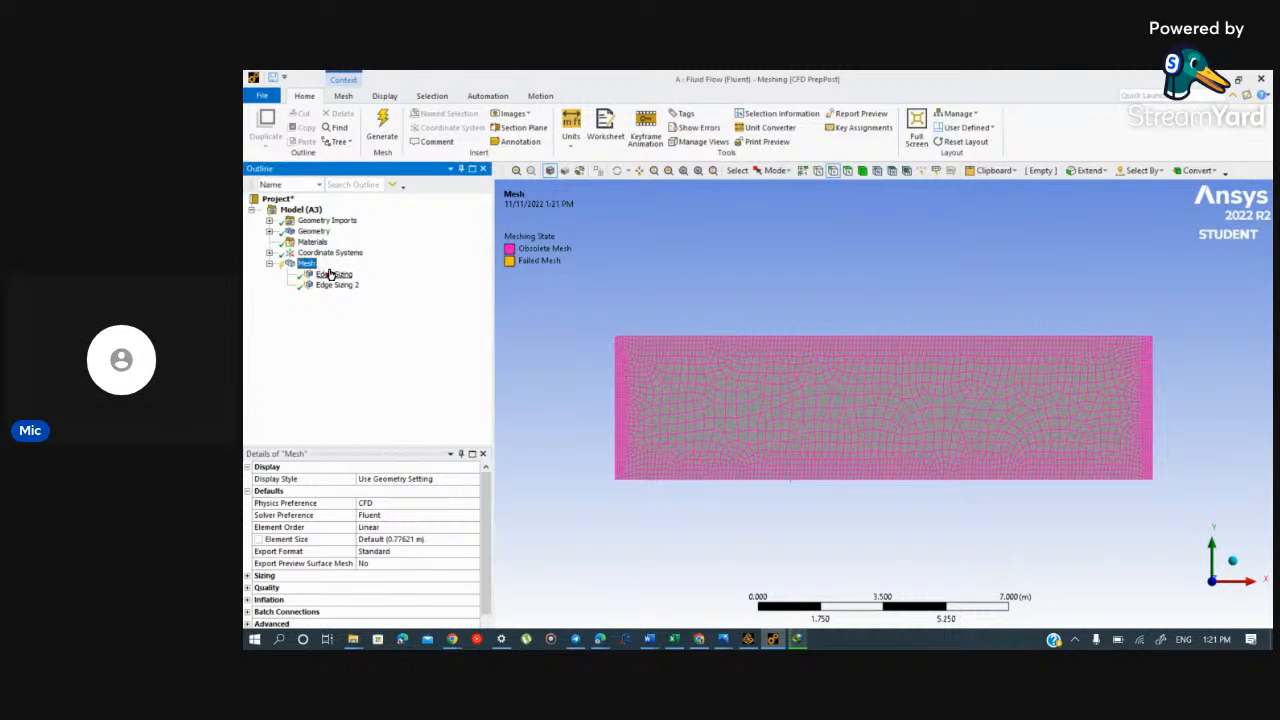
Step: Add a Face Meshing control to the rectangular face and generate the mesh
left_click(306, 263)
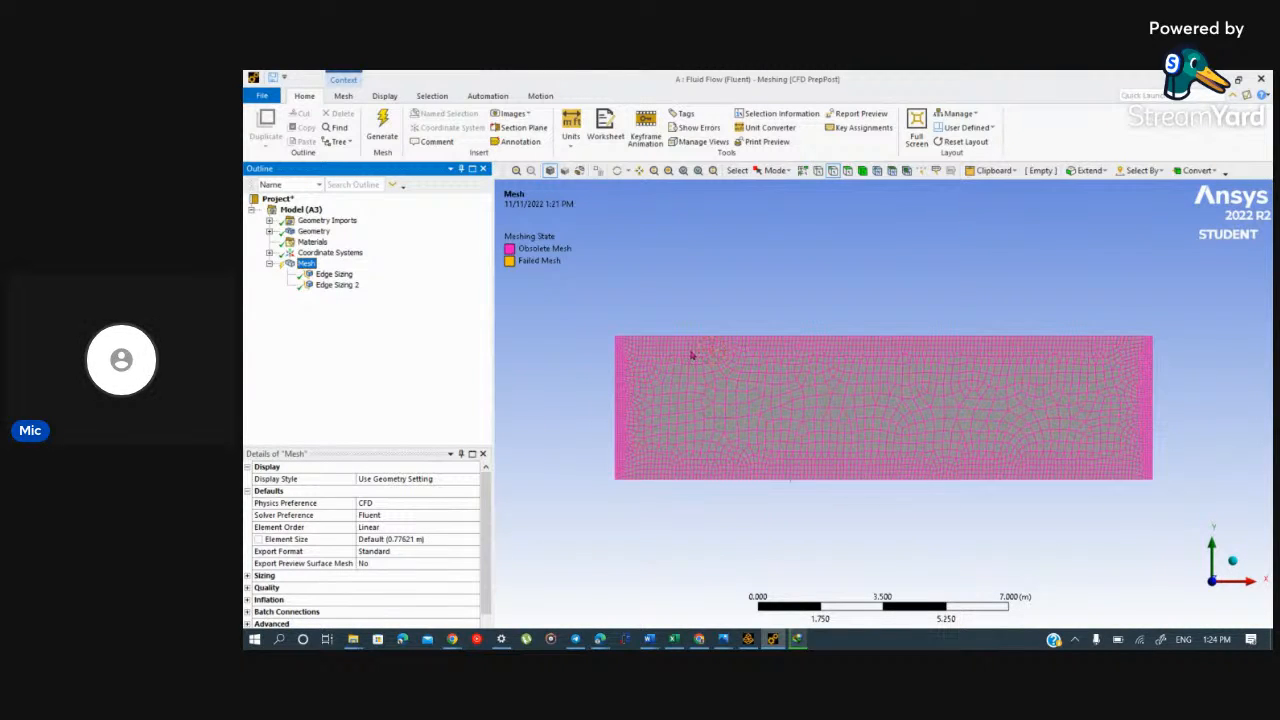
right_click(306, 265)
mouse_move(336, 270)
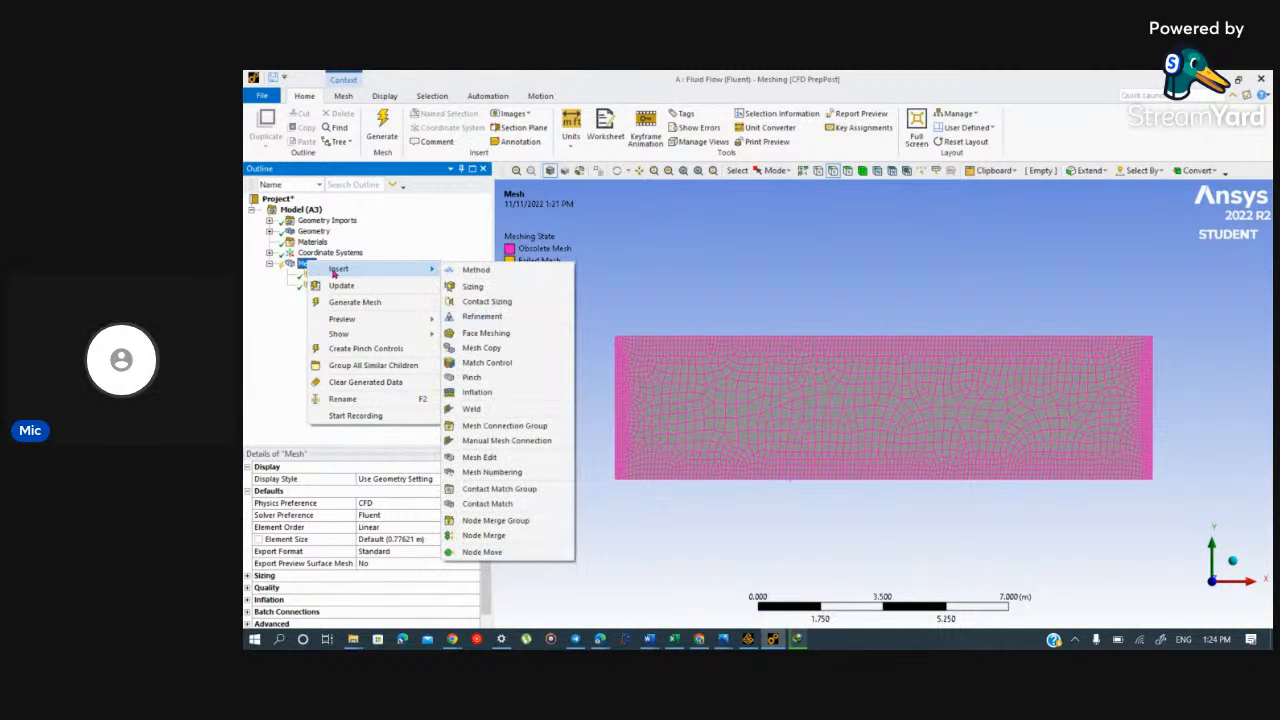
left_click(463, 333)
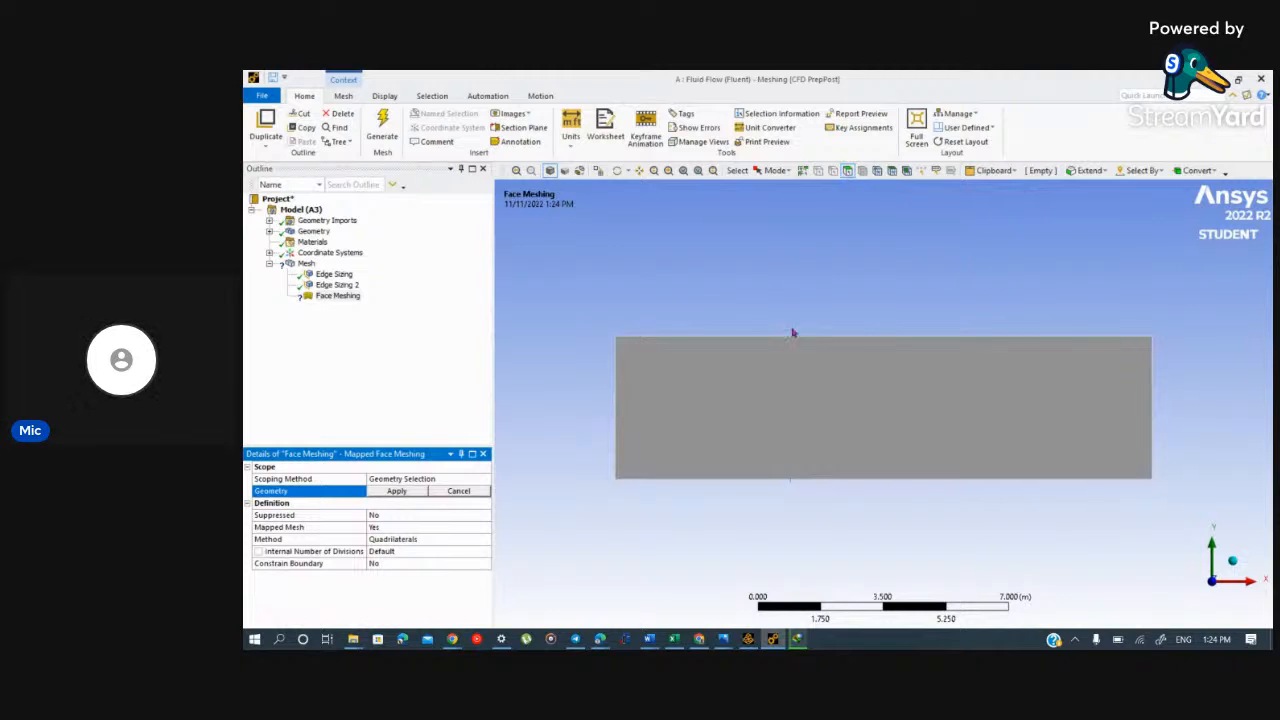
left_click(849, 388)
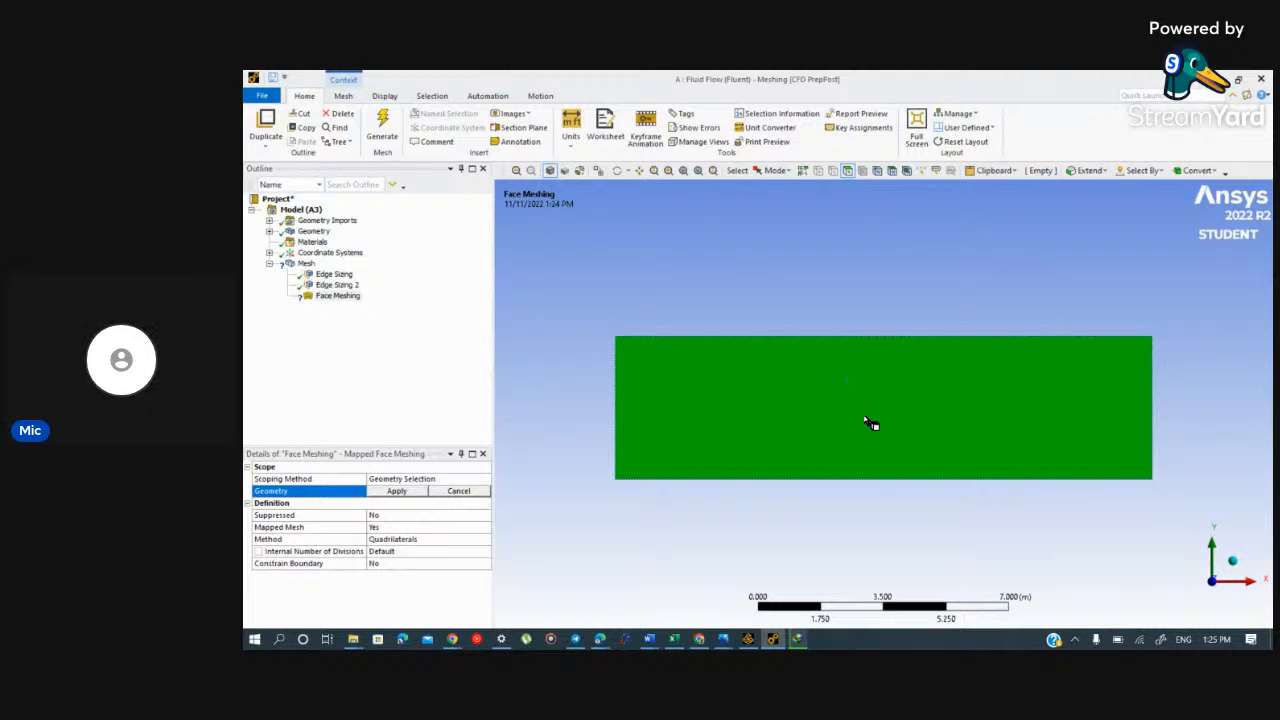
left_click(397, 491)
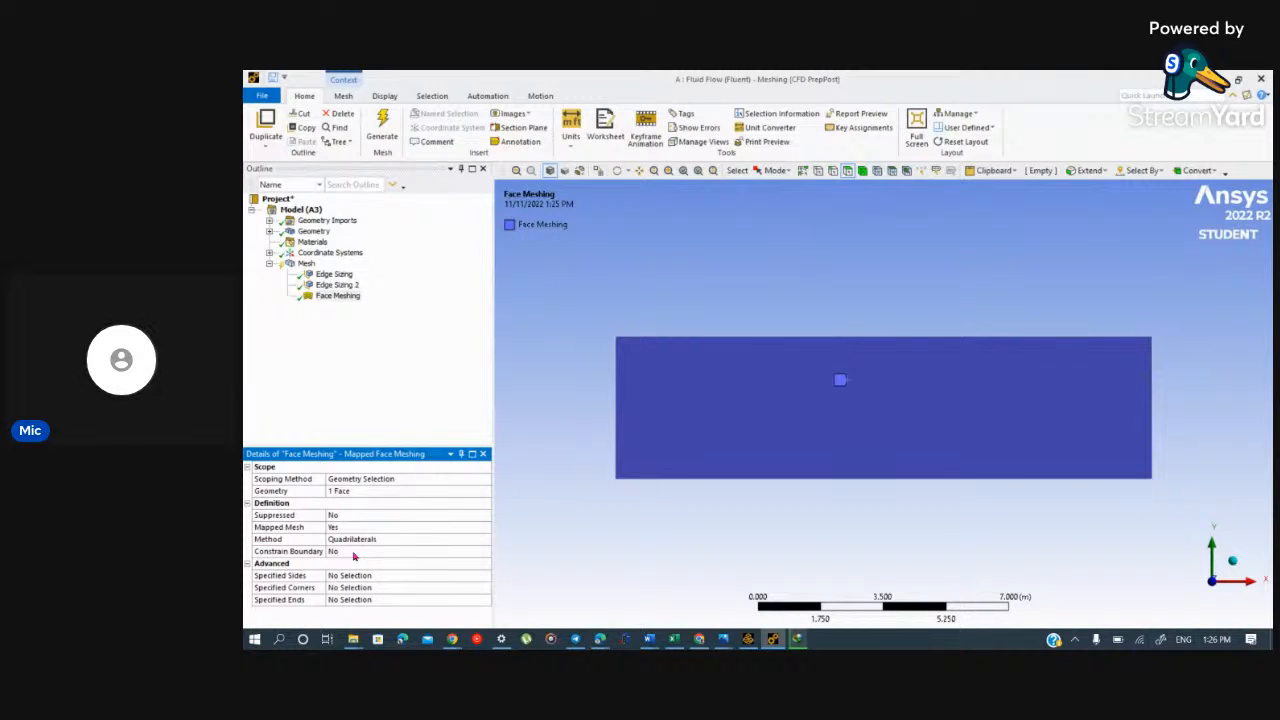
left_click(381, 130)
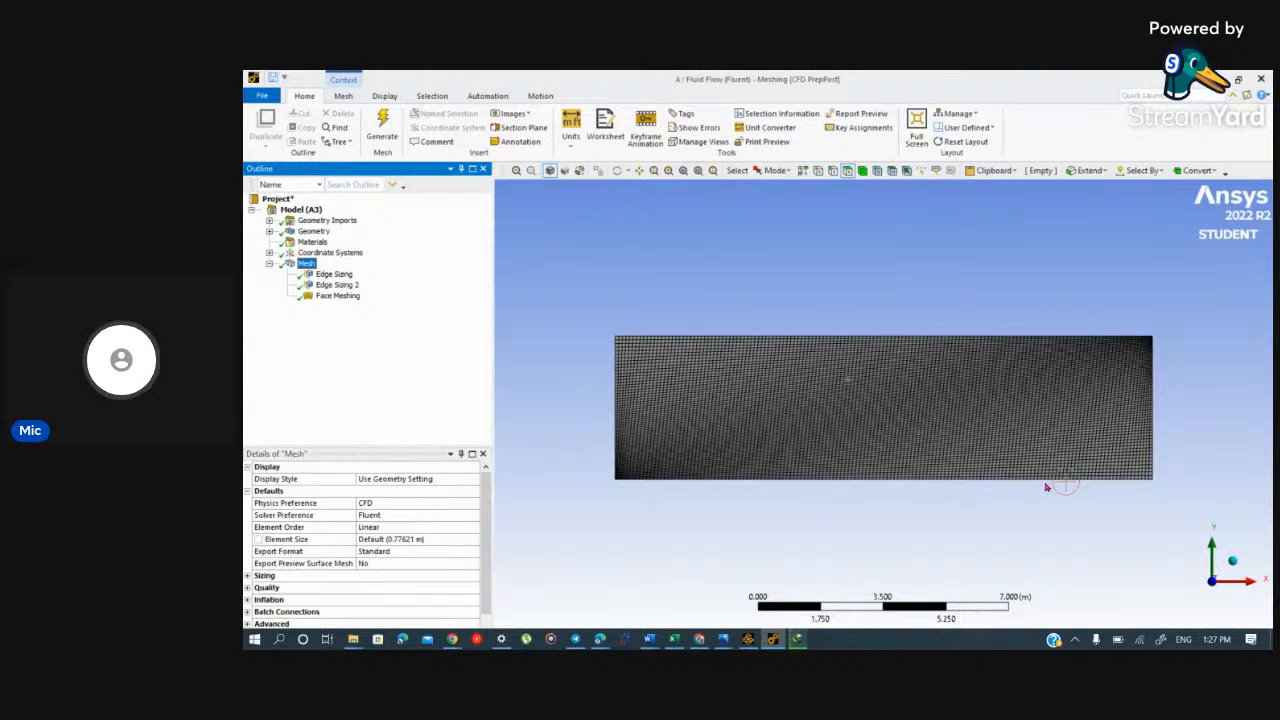
Step: Insert a second Face Meshing control under Mesh and delete it again
left_click(333, 300)
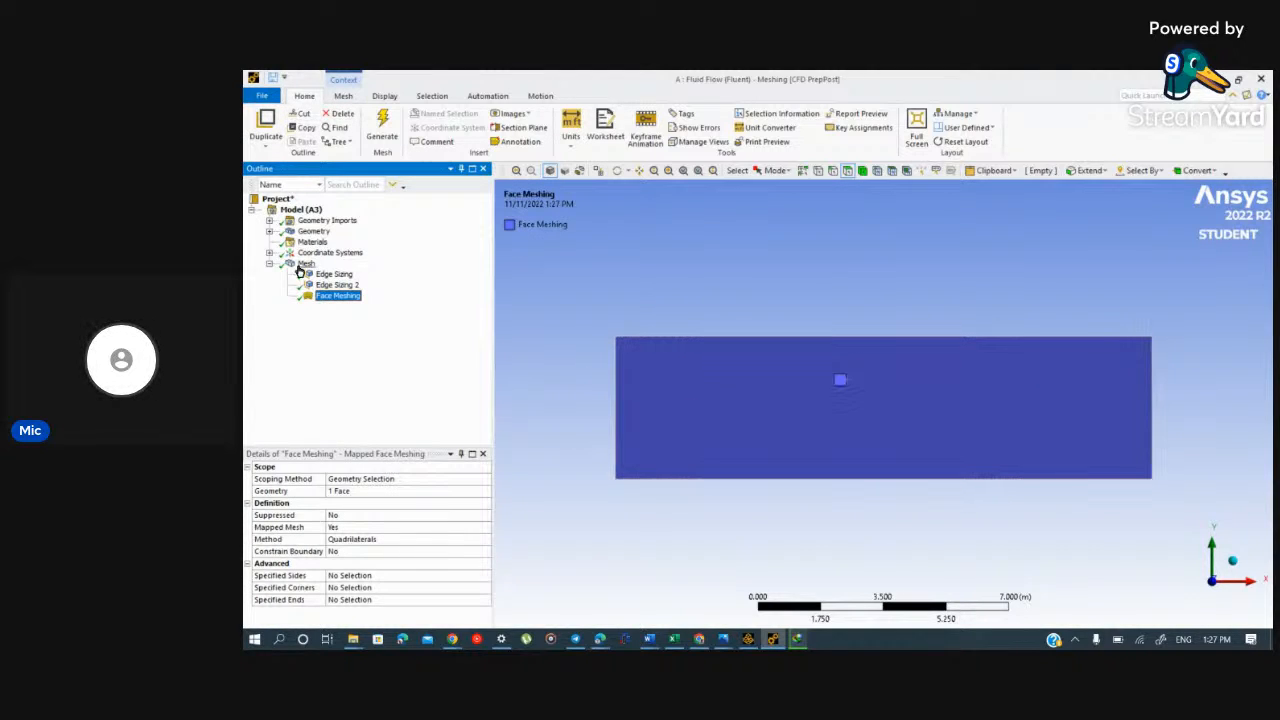
left_click(300, 265)
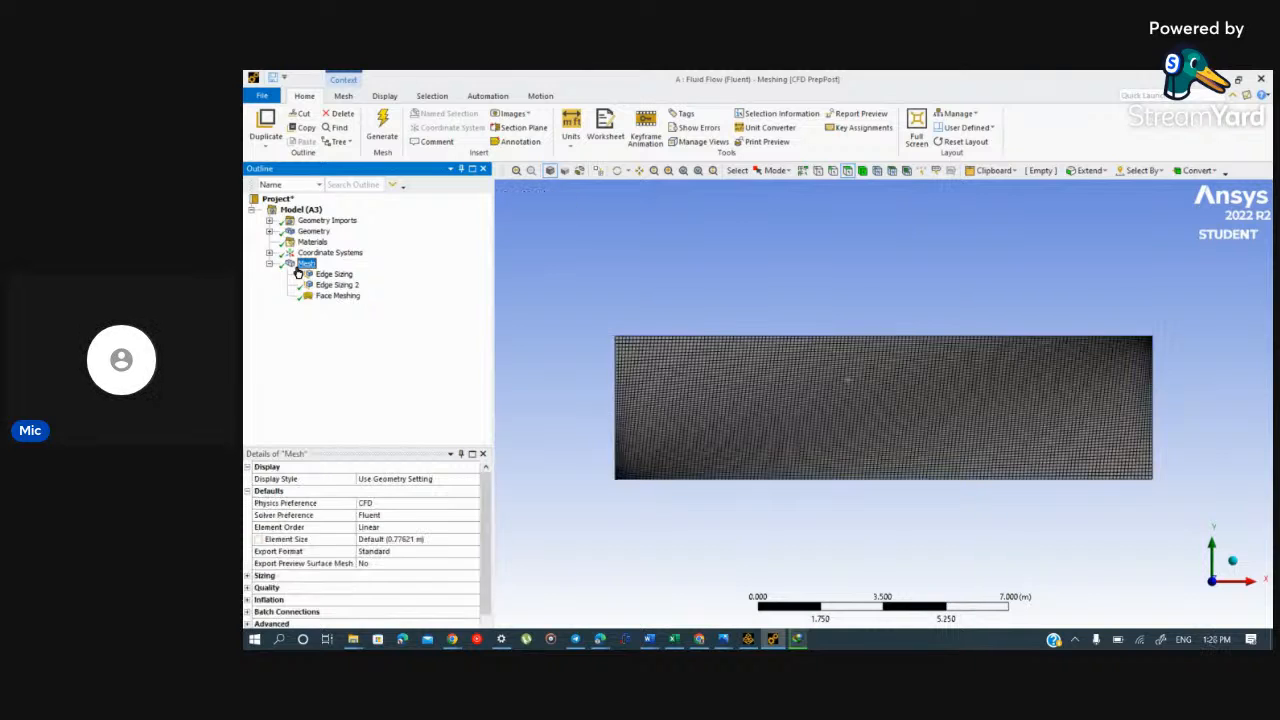
right_click(298, 267)
mouse_move(357, 278)
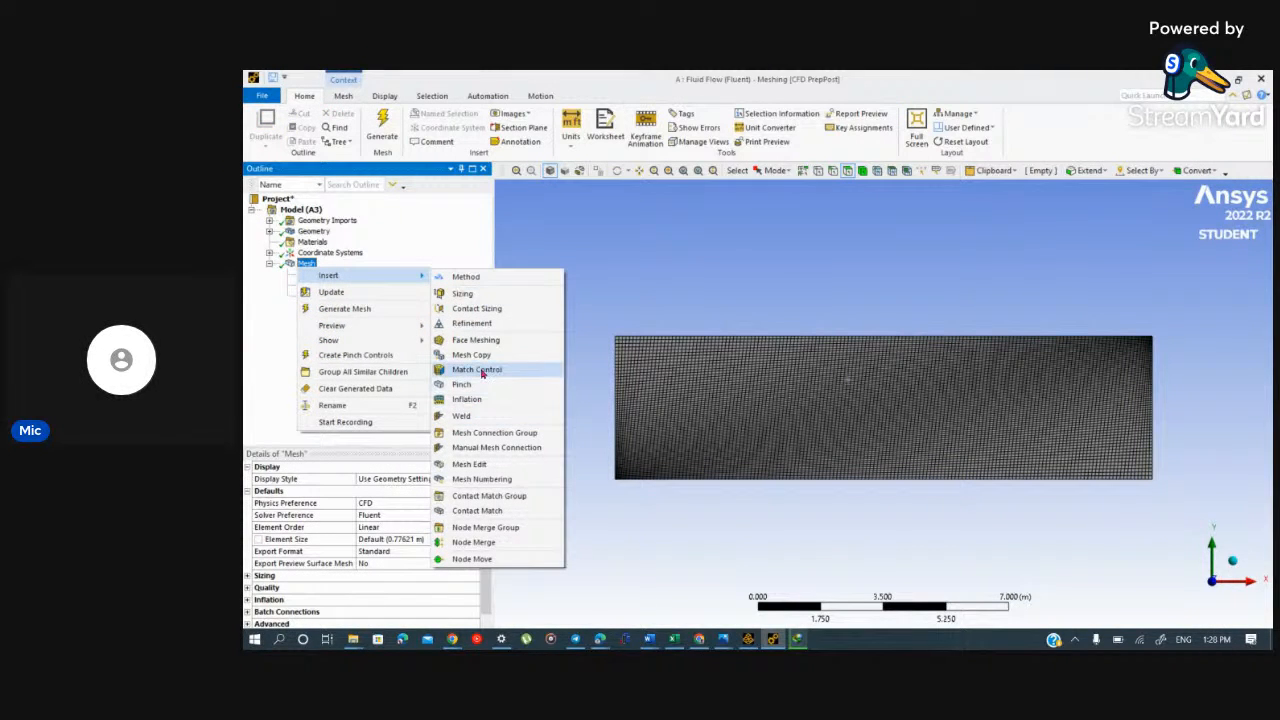
left_click(493, 341)
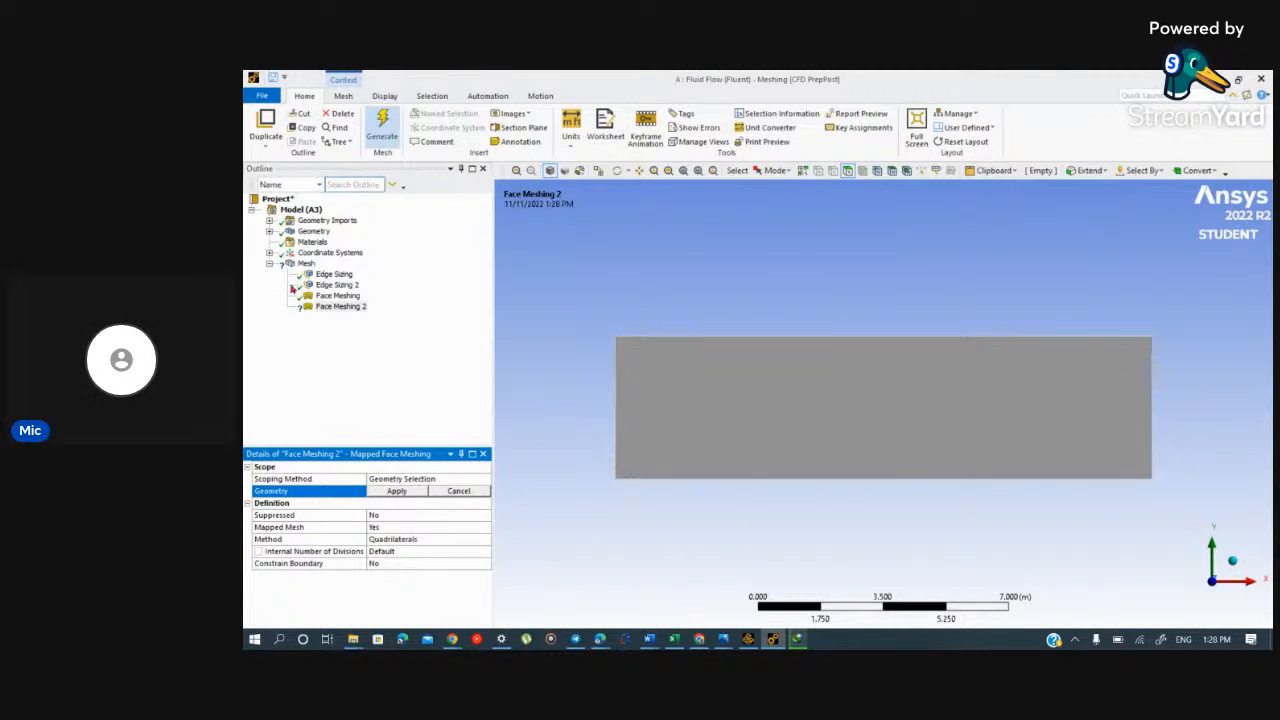
left_click(450, 376)
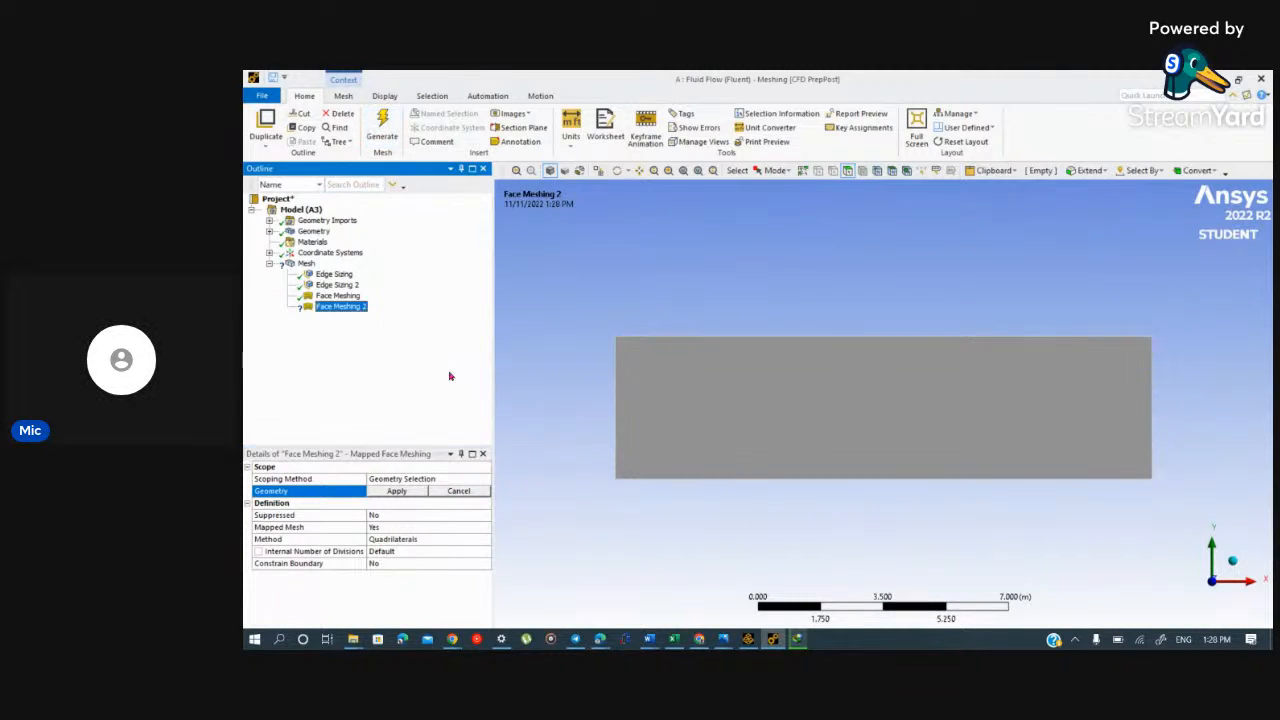
right_click(334, 306)
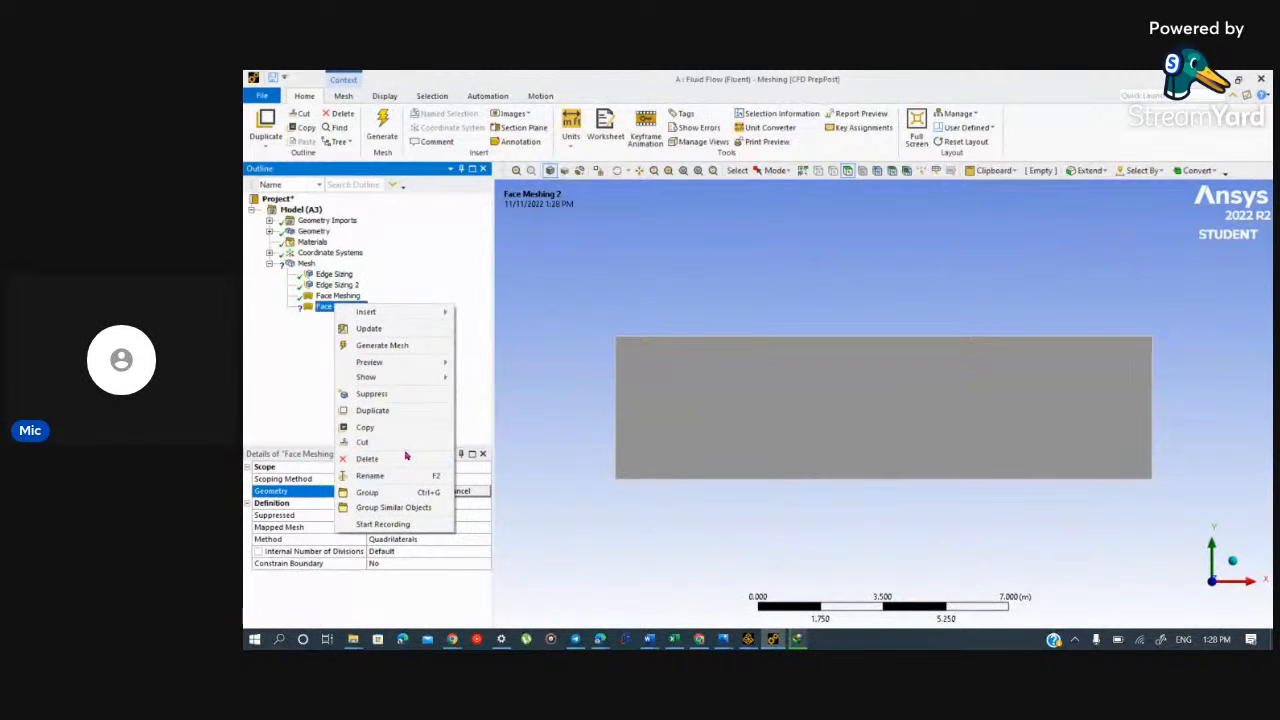
left_click(406, 458)
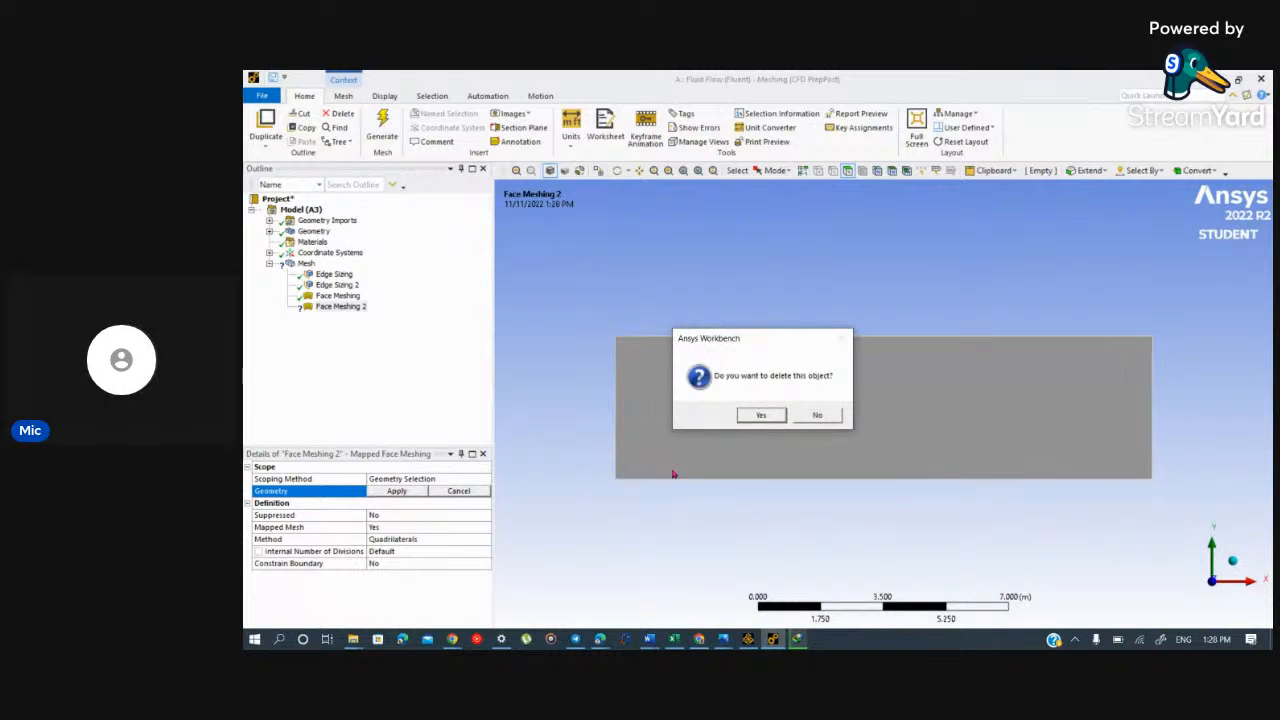
left_click(762, 416)
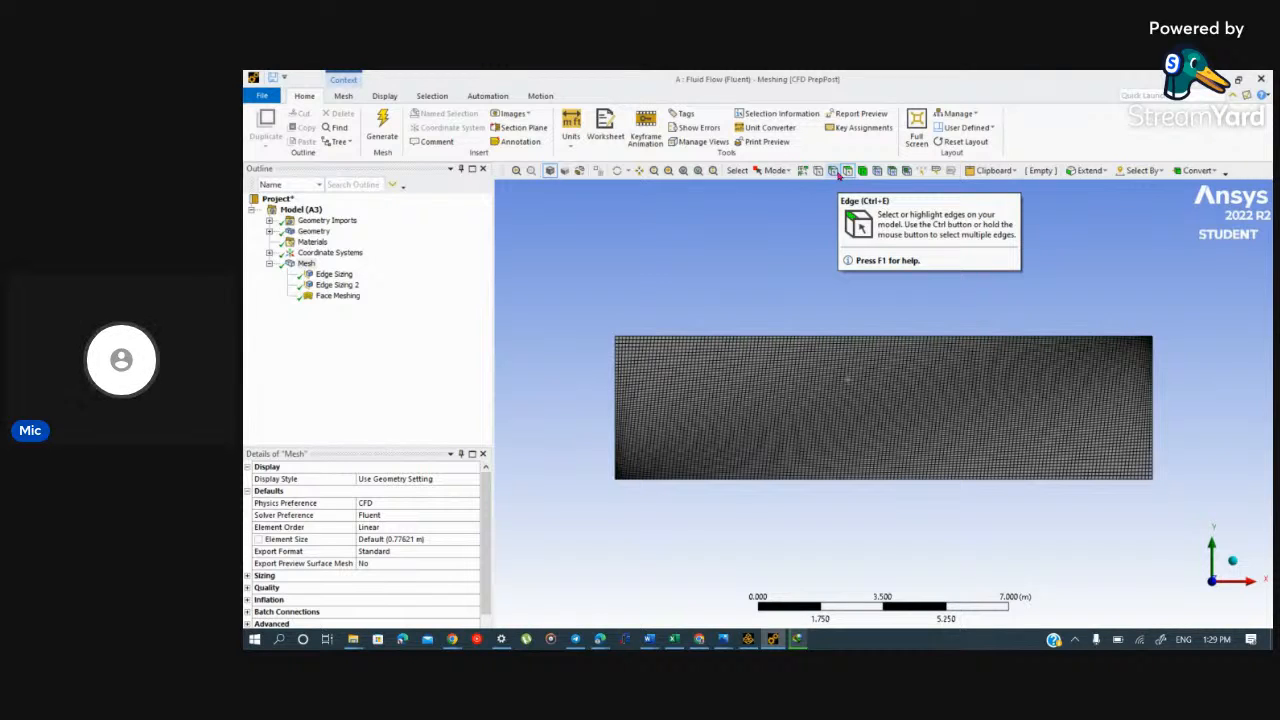
left_click(833, 171)
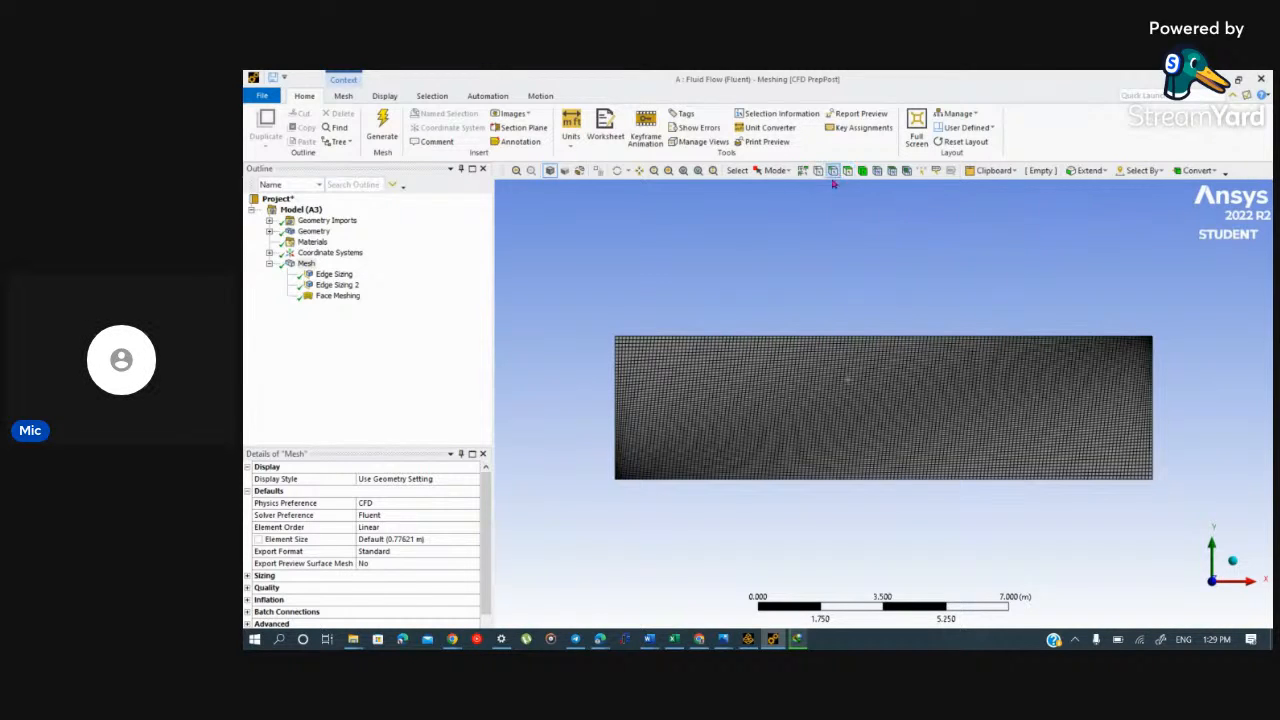
left_click(617, 389)
right_click(616, 390)
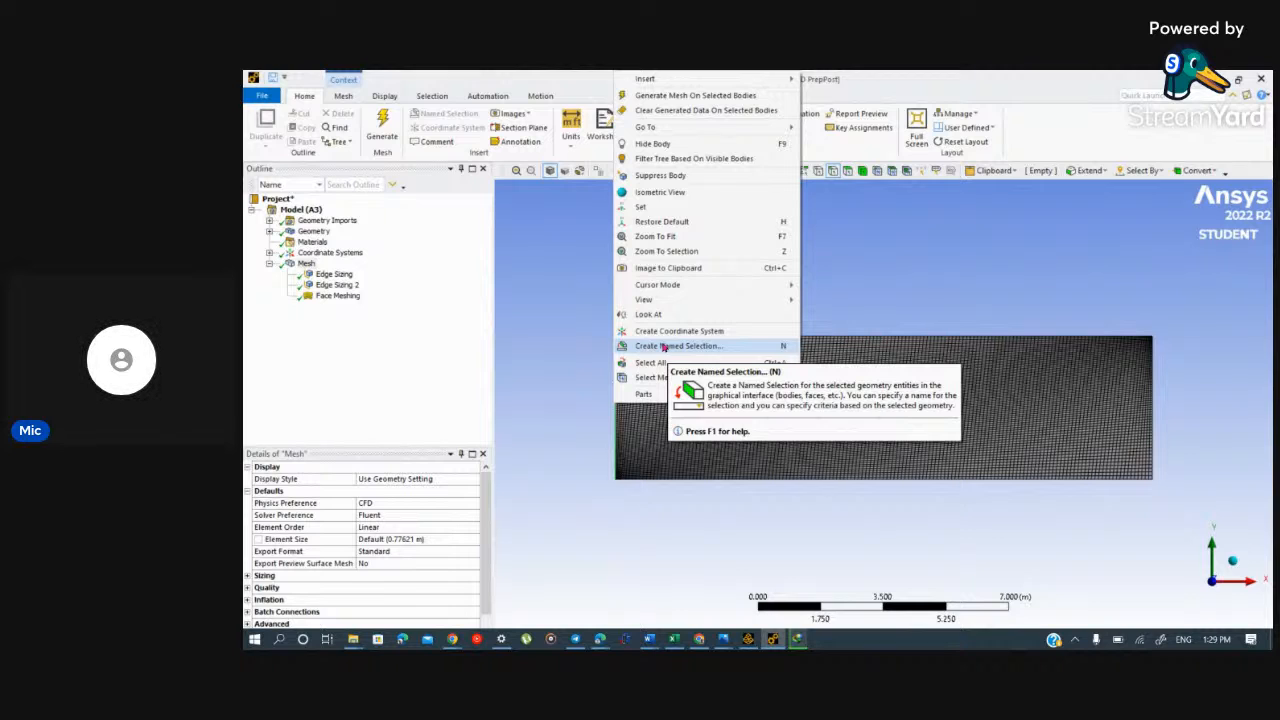
left_click(651, 476)
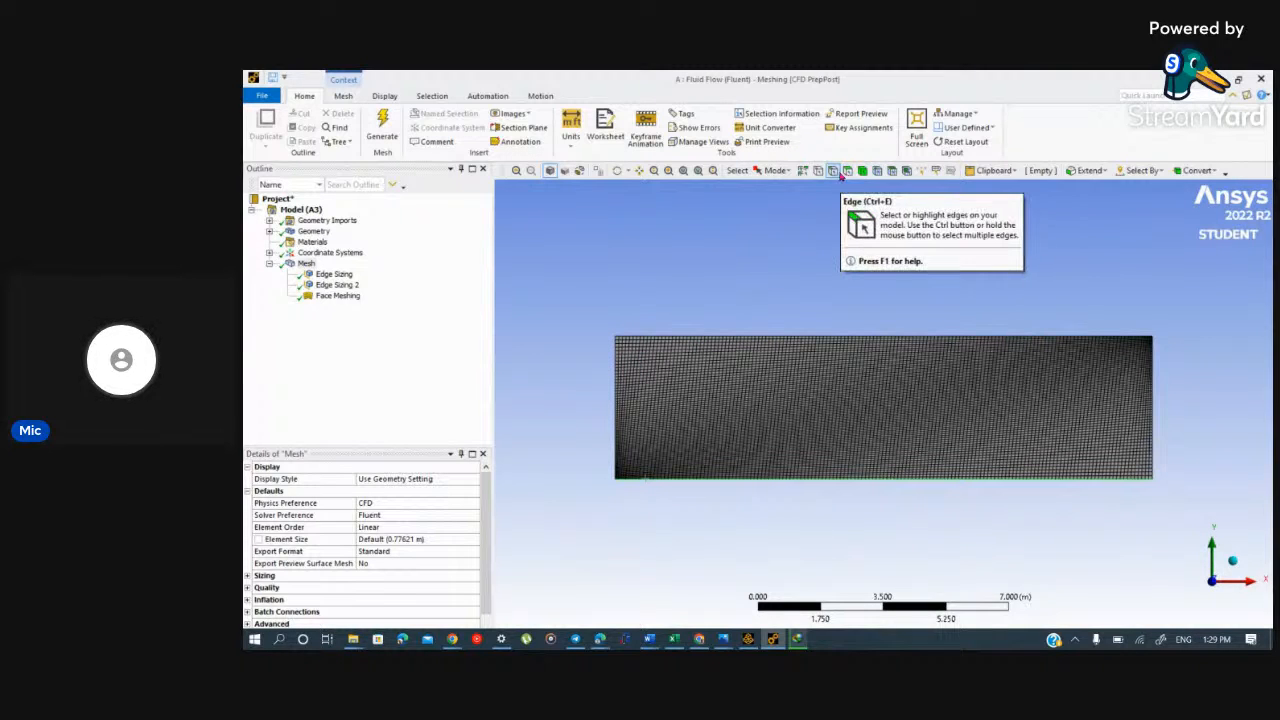
left_click(833, 170)
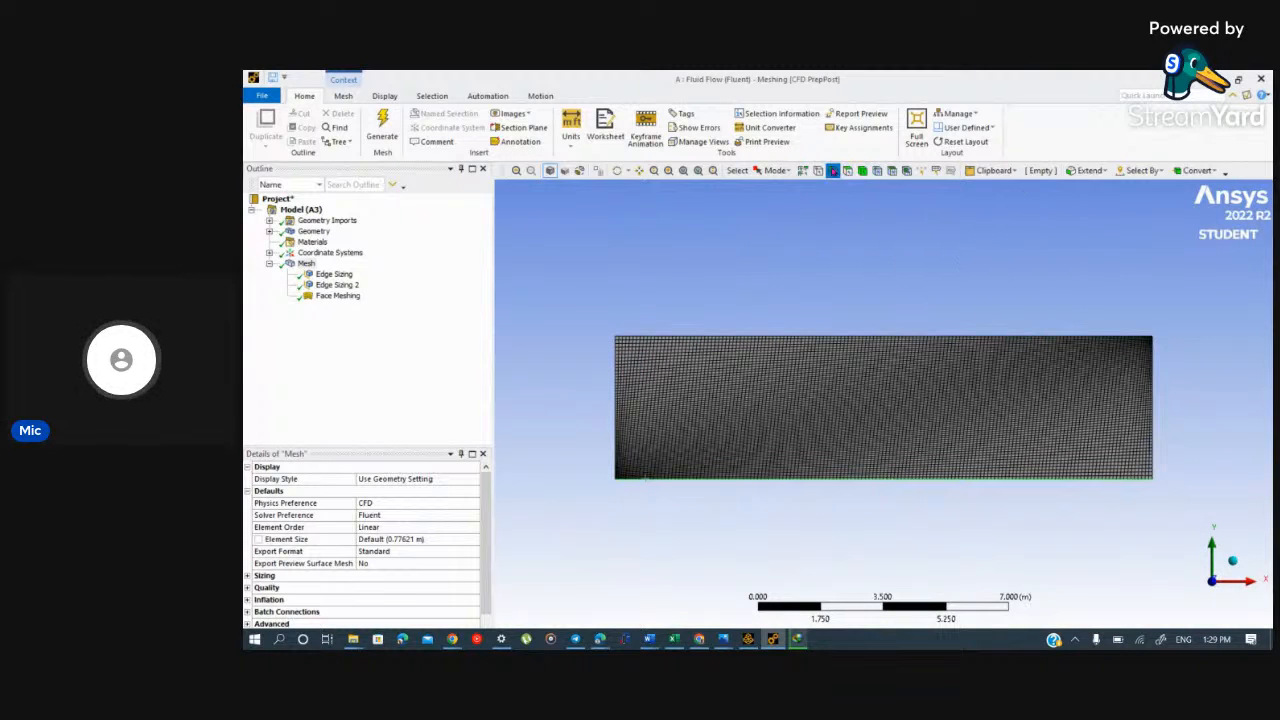
left_click(621, 395)
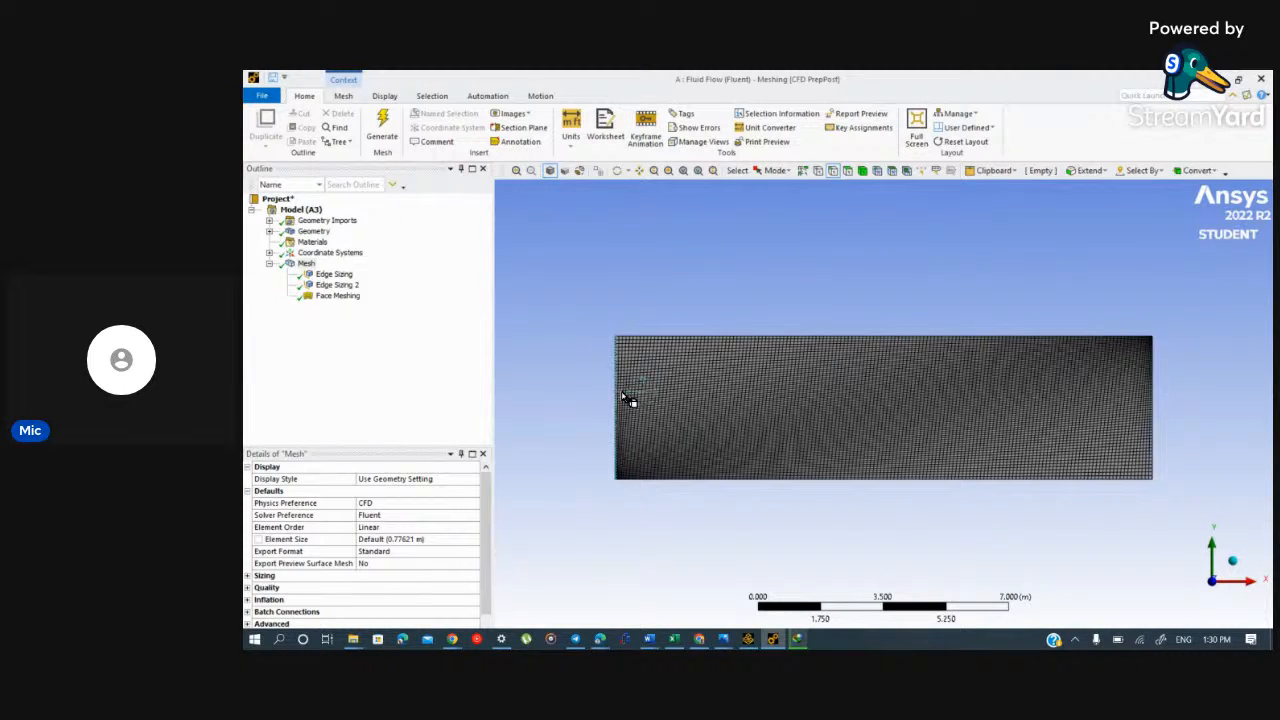
left_click(620, 400)
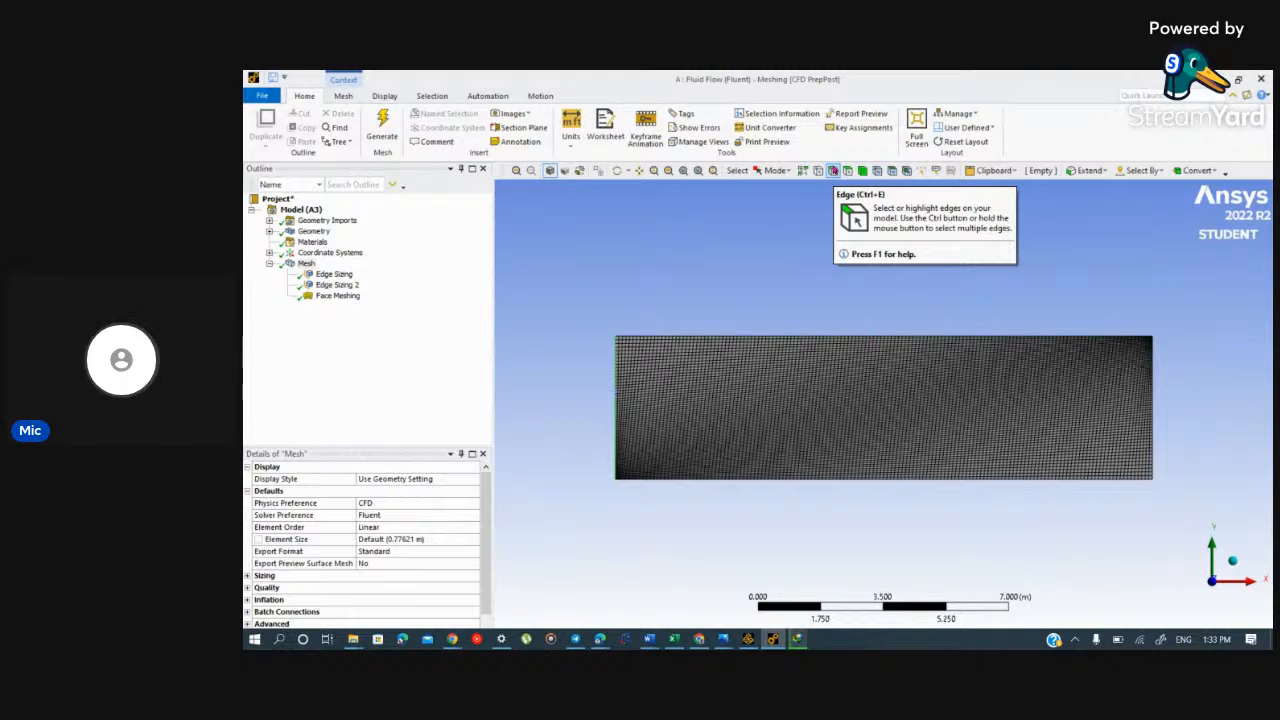
Step: Create a named selection called "inlet" from the rectangle's left vertical edge
left_click(833, 170)
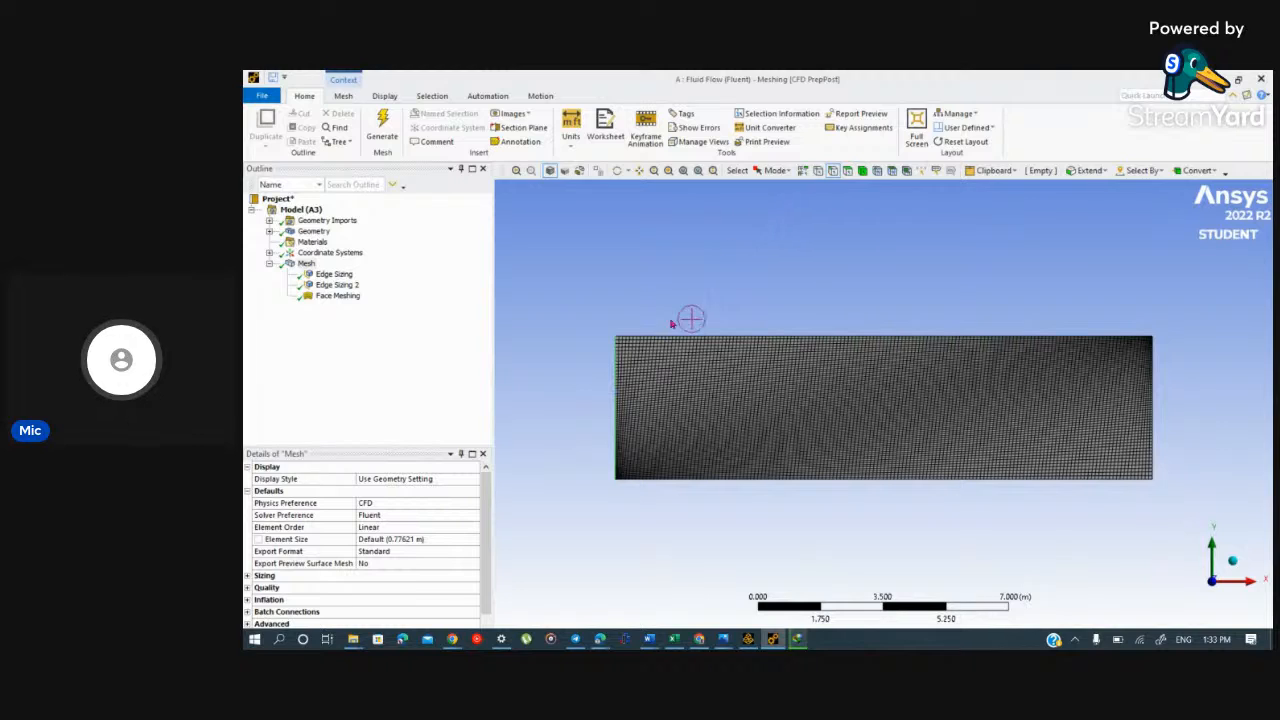
left_click(615, 404)
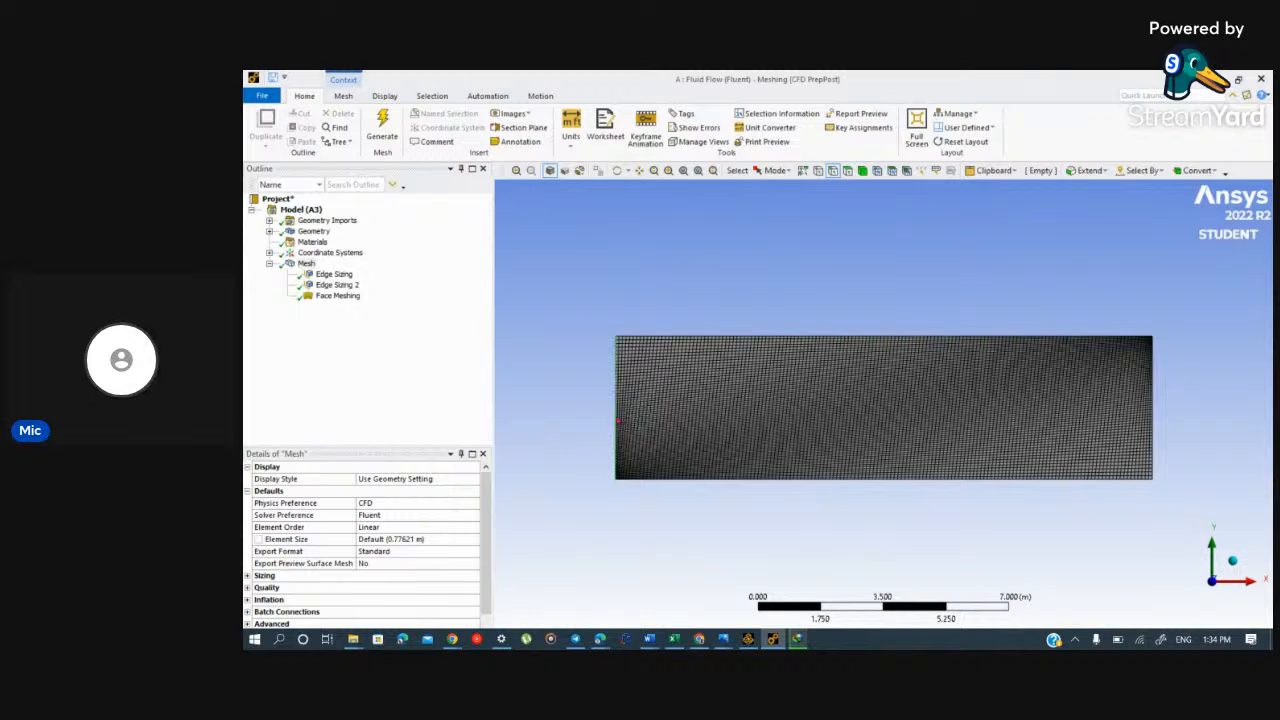
right_click(617, 417)
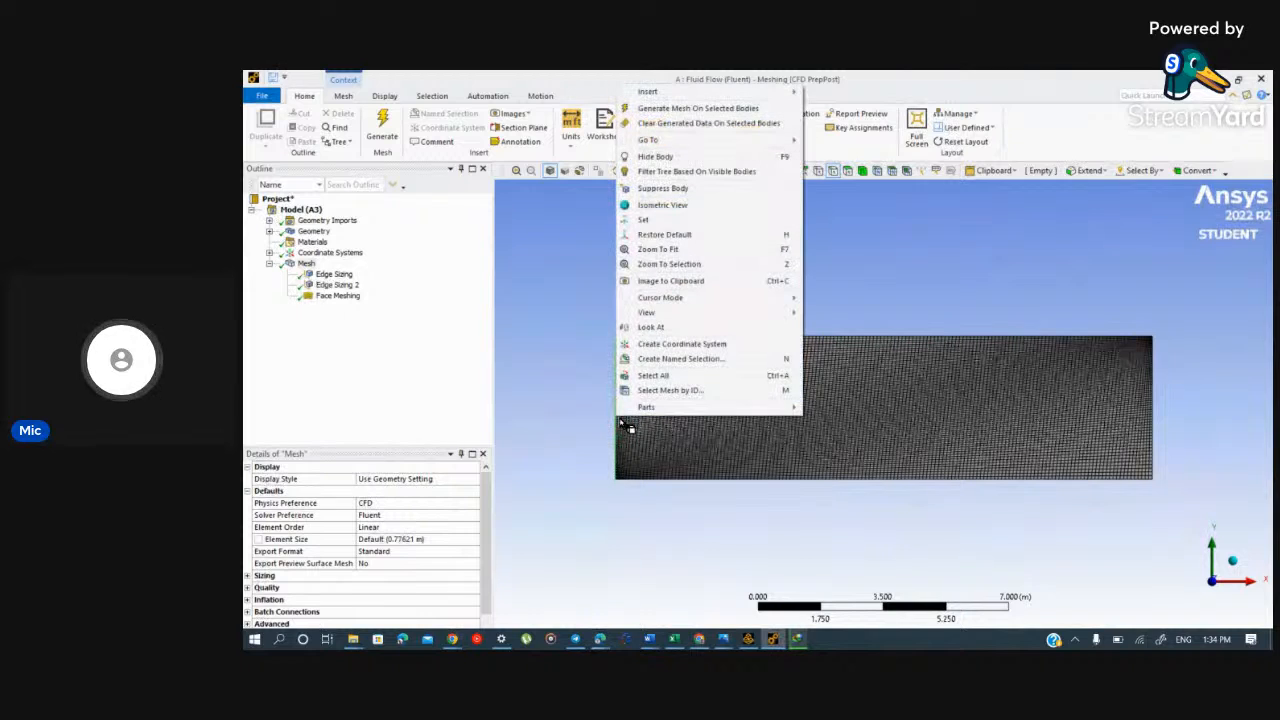
left_click(732, 367)
type("inlet")
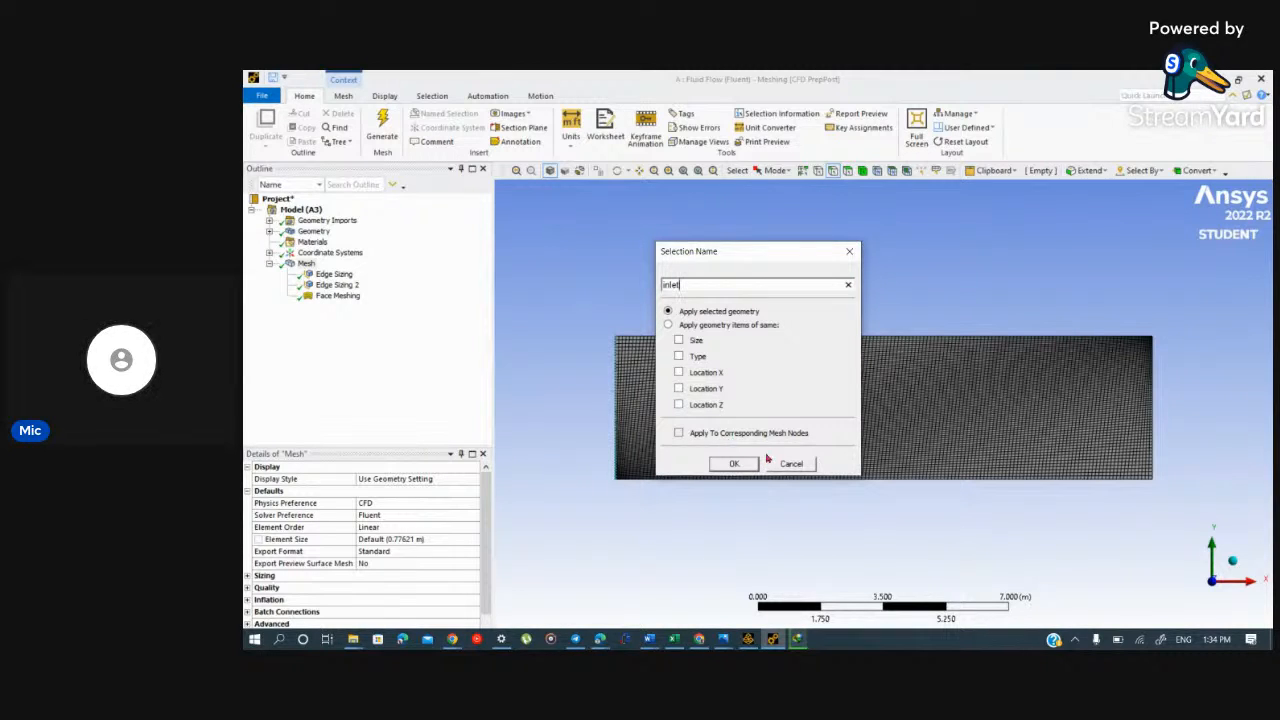
left_click(735, 465)
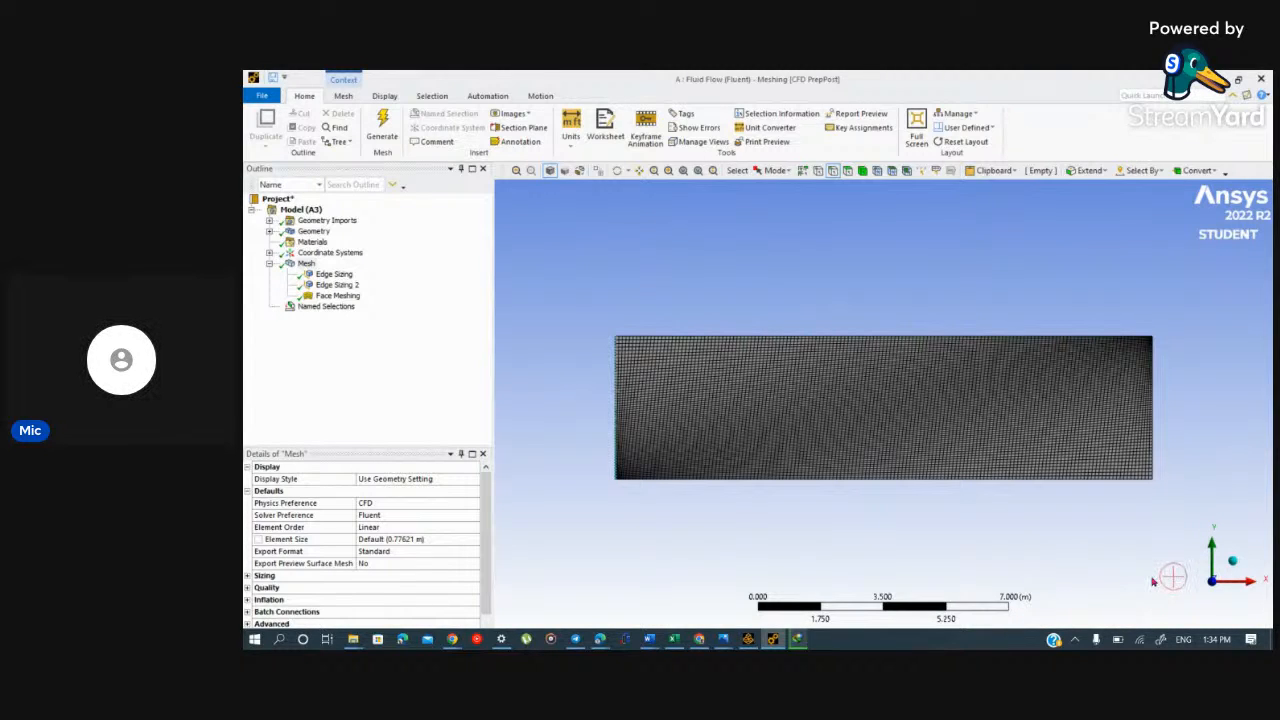
Step: Create a named selection called "outlet" from the rectangle's right vertical edge and expand Named Selections in the outline
right_click(1150, 446)
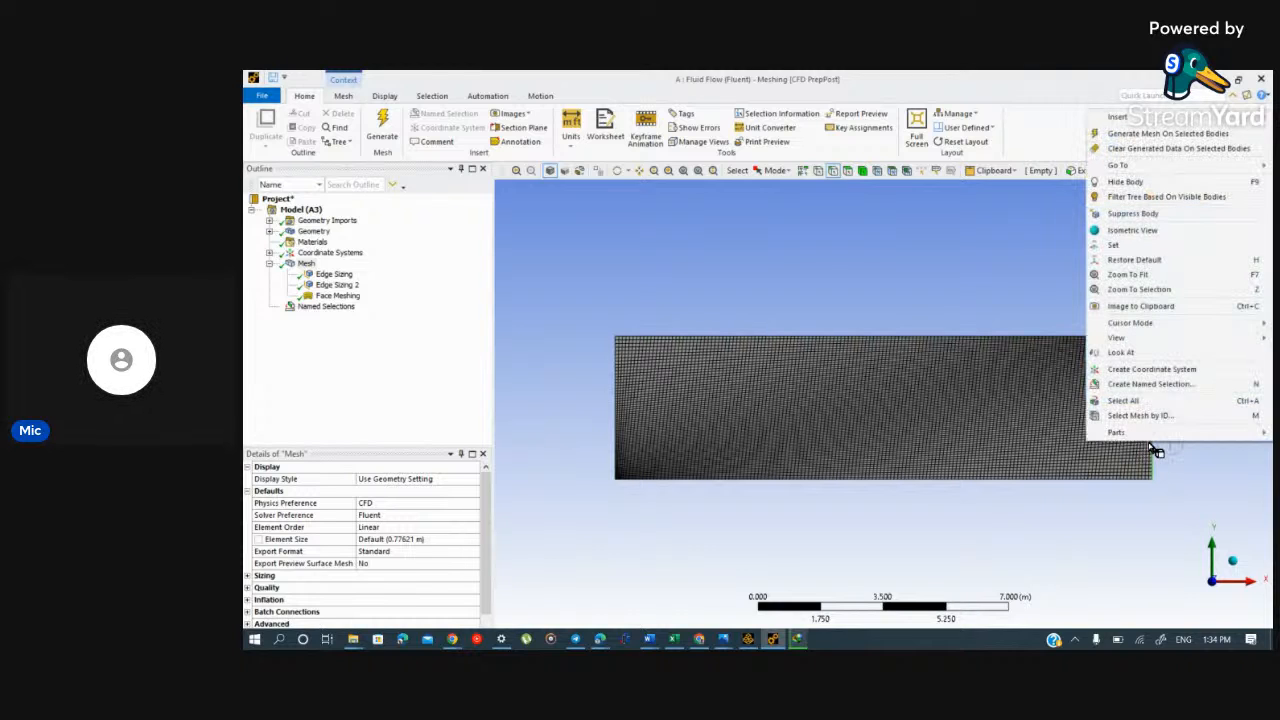
left_click(1160, 384)
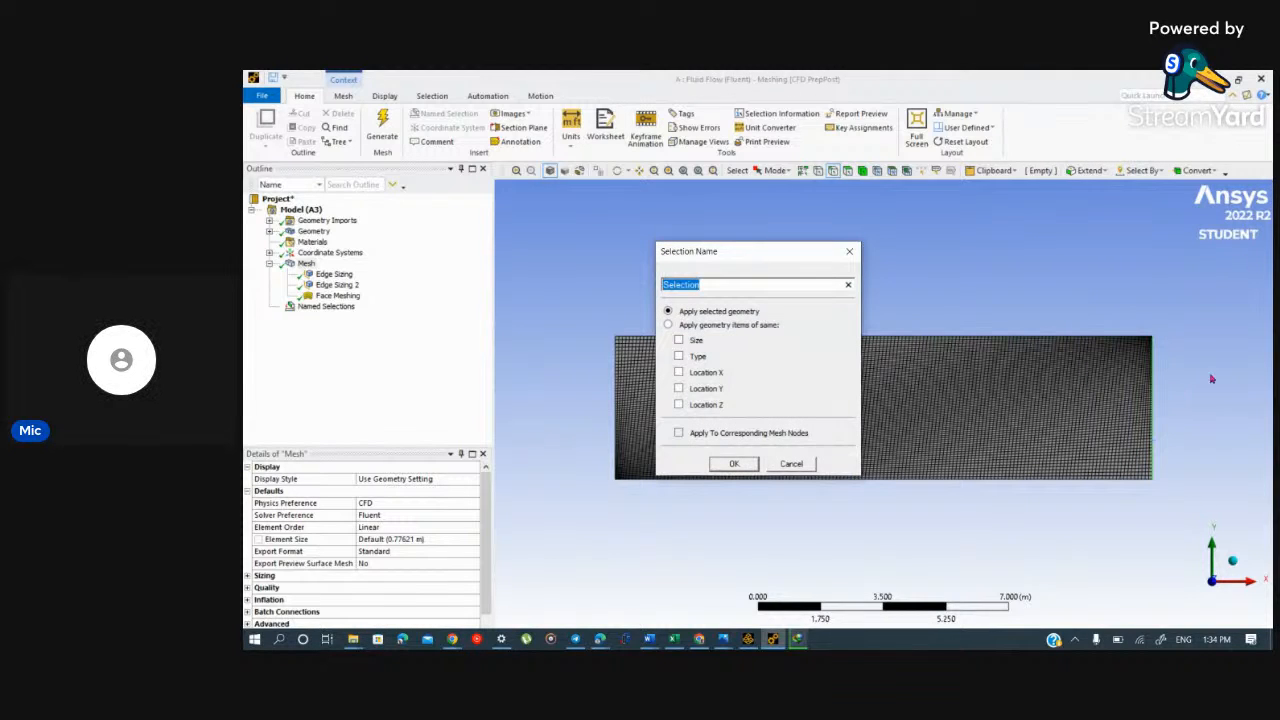
type("outlet")
left_click(750, 466)
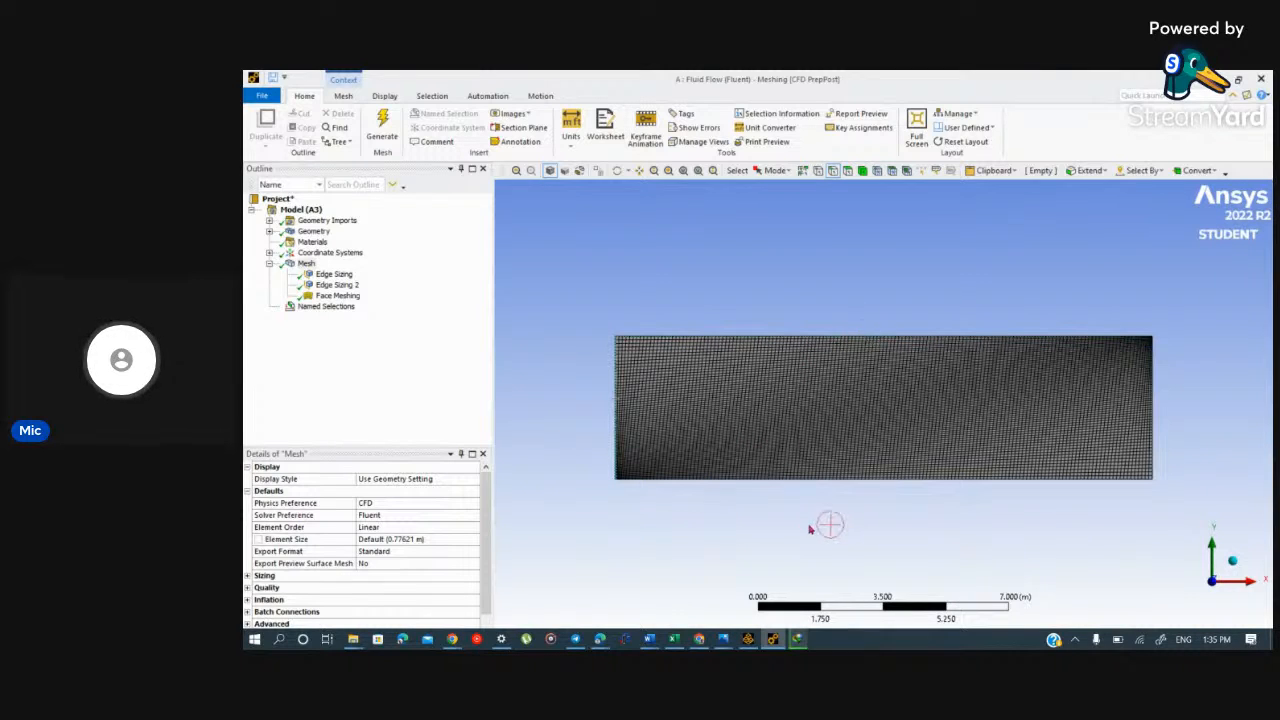
left_click(269, 306)
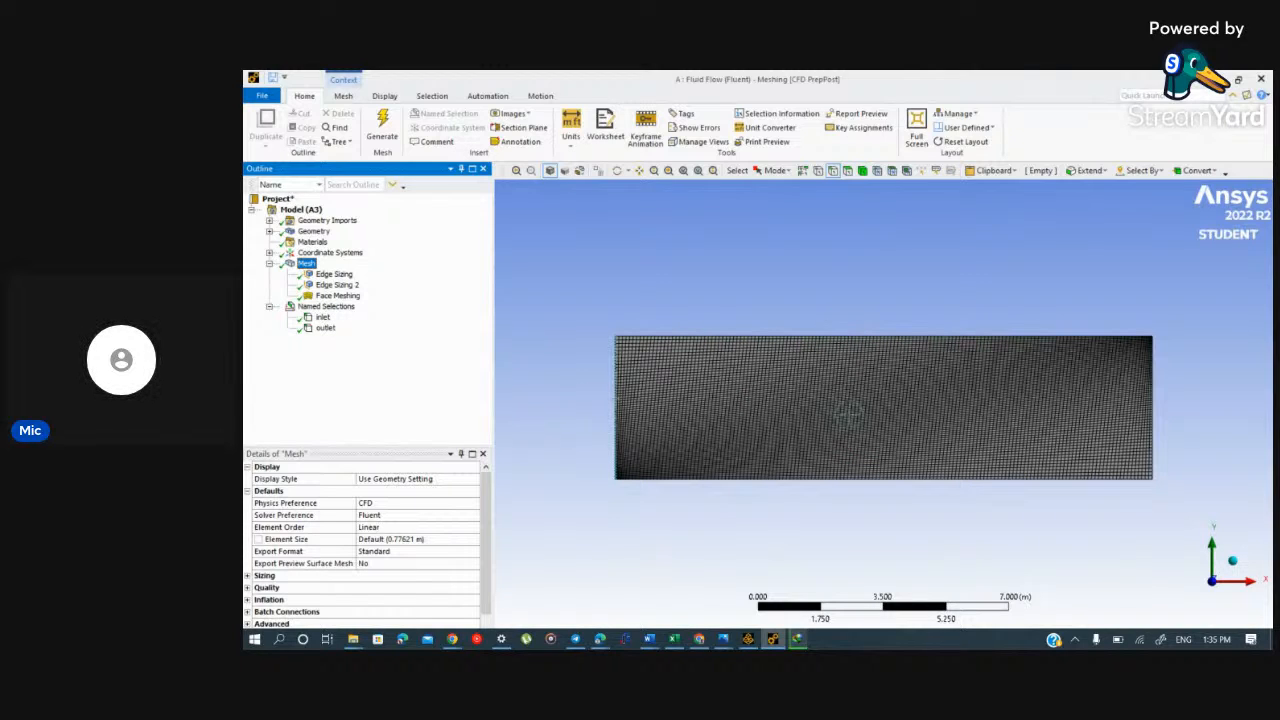
Step: Create a named selection called "boundary-wall" from the rectangle's upper and lower horizontal edges
left_click(859, 336)
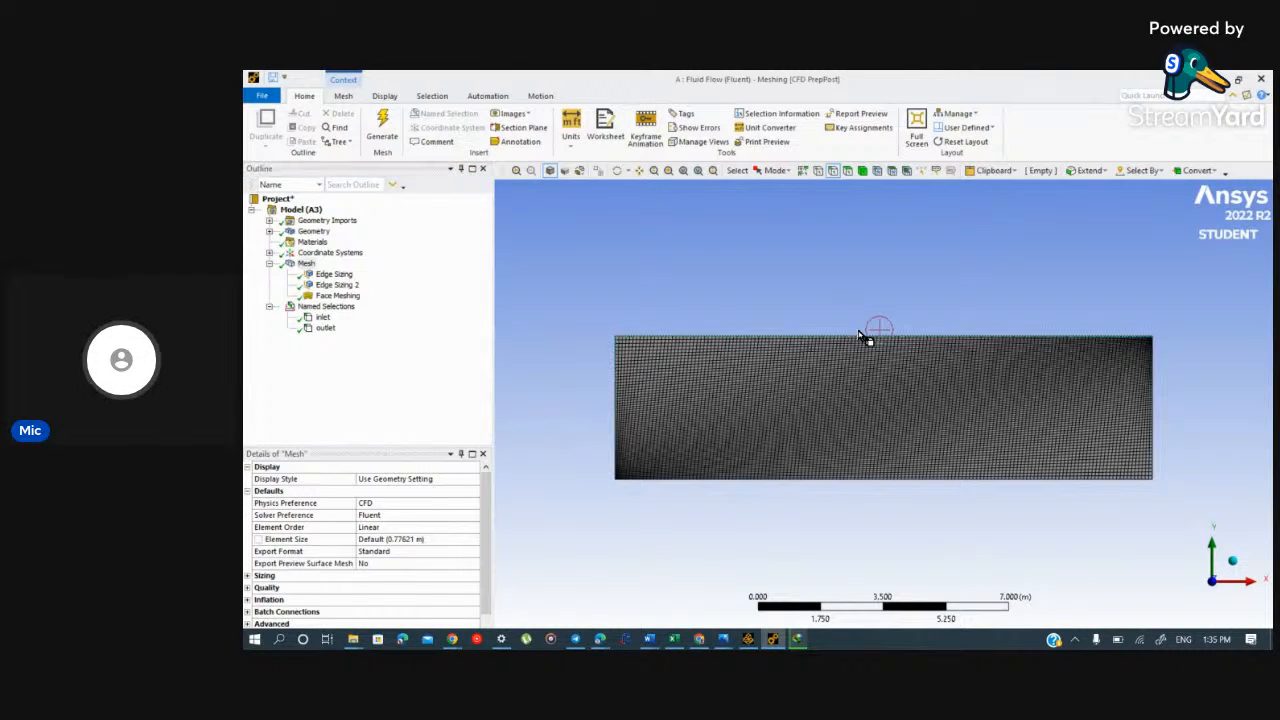
left_click(822, 479)
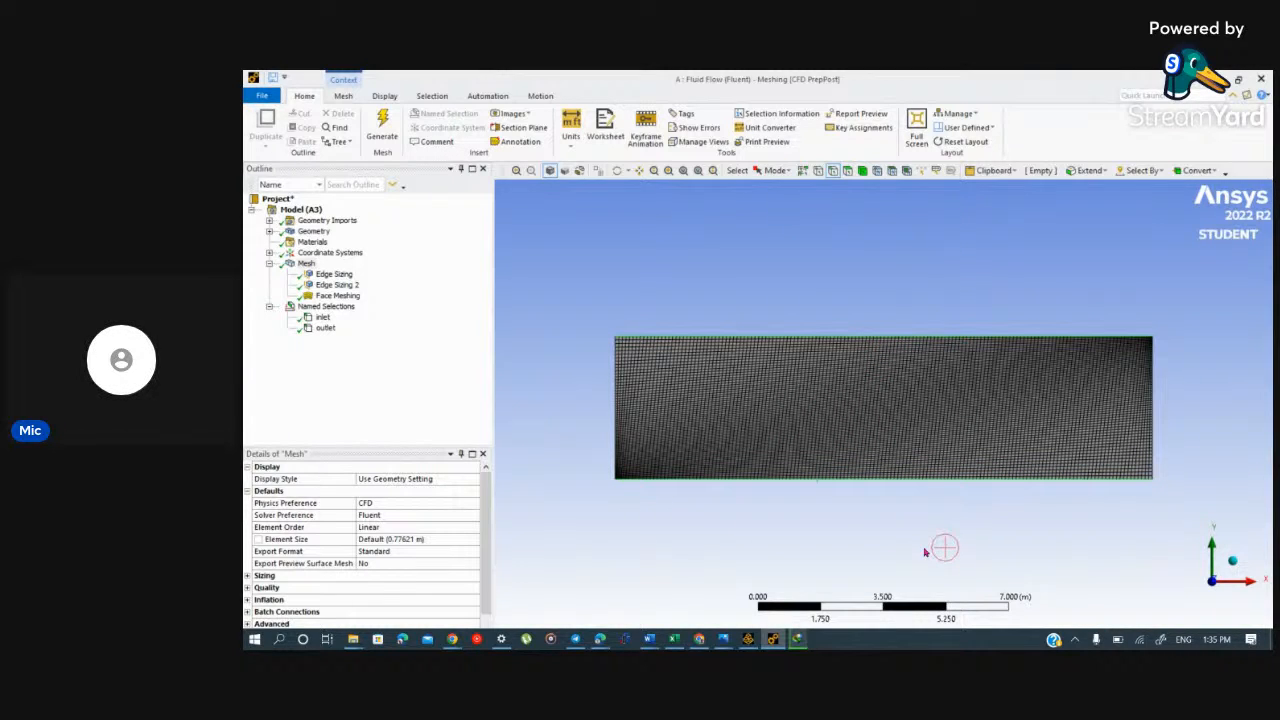
right_click(880, 481)
left_click(950, 422)
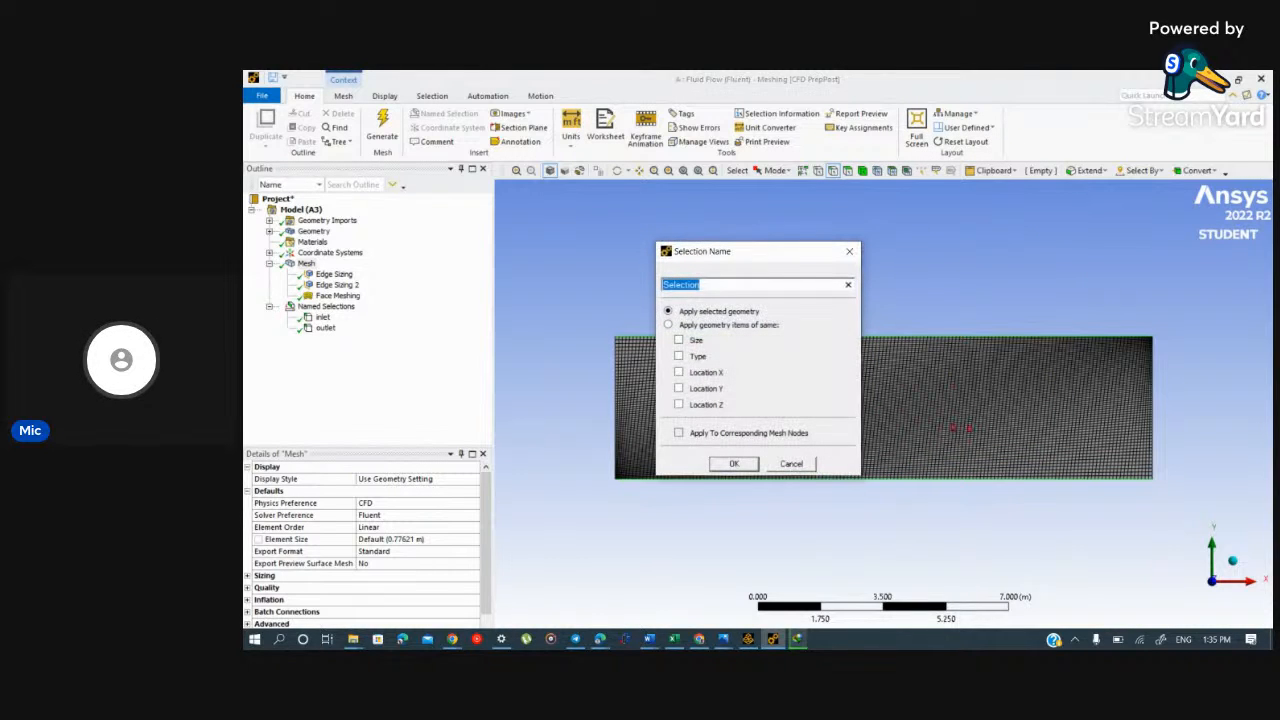
type("bou")
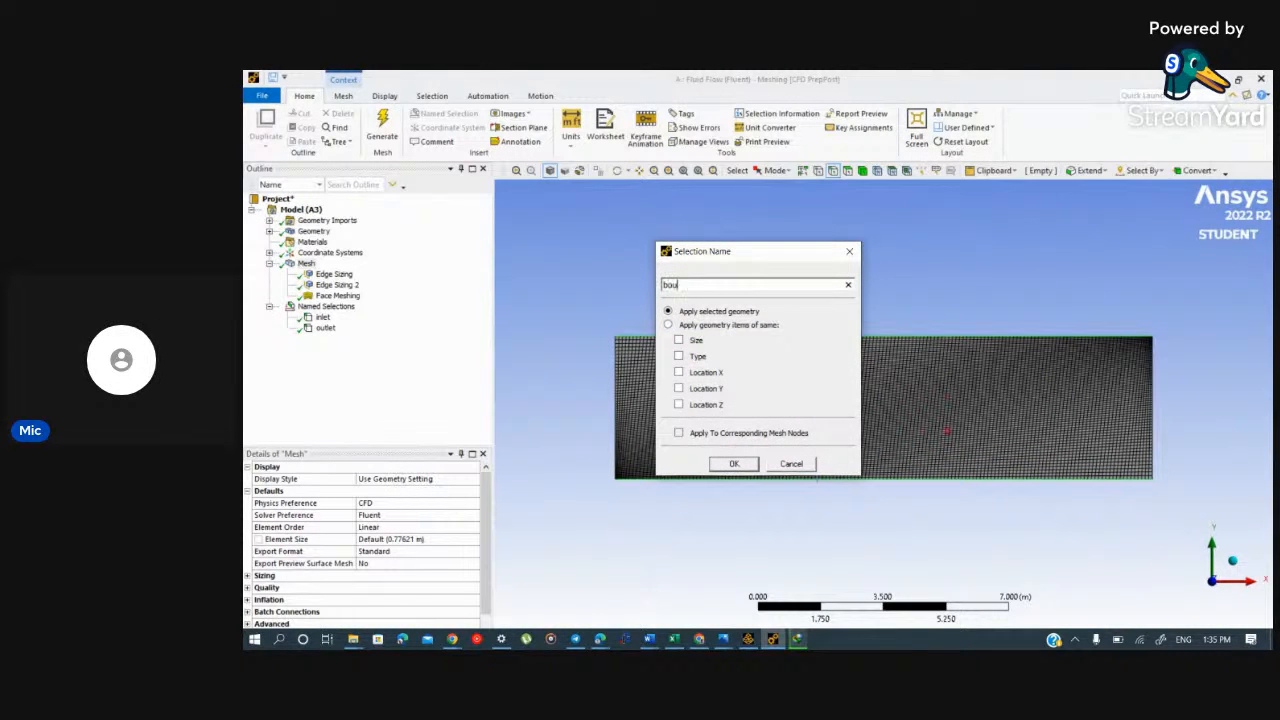
type("ndart")
key("BackSpace")
type("y")
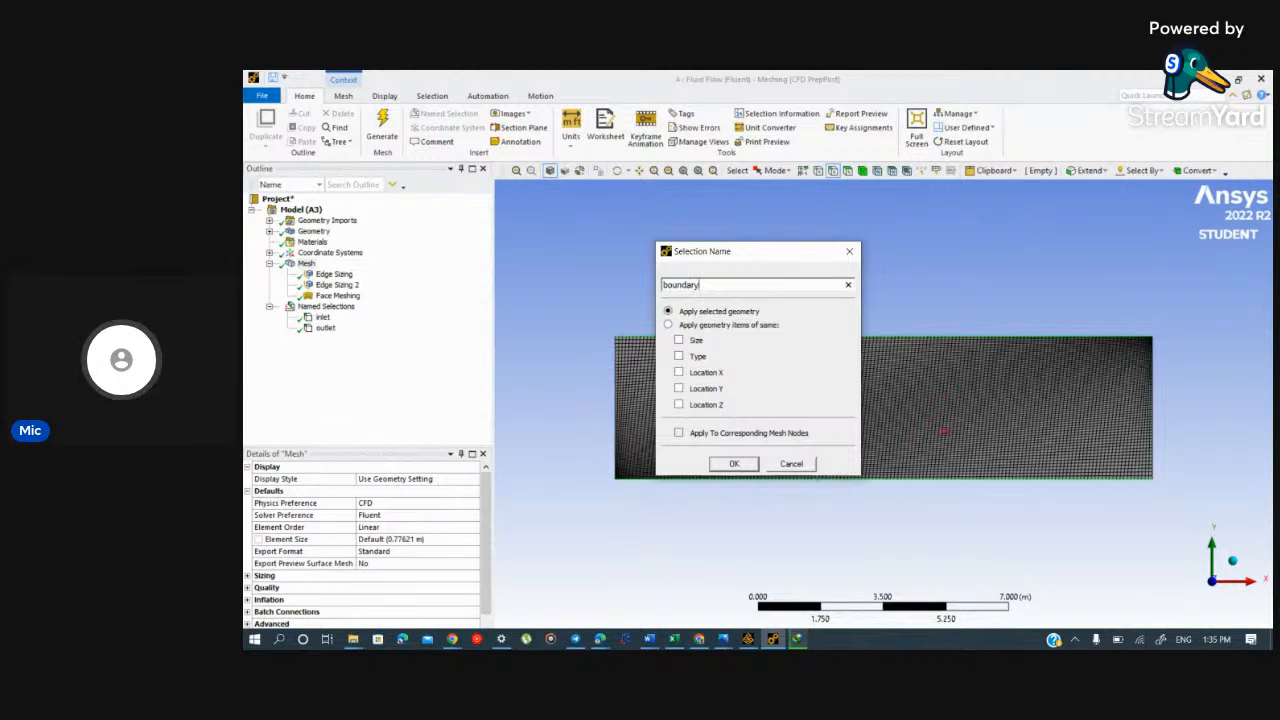
type("-wall")
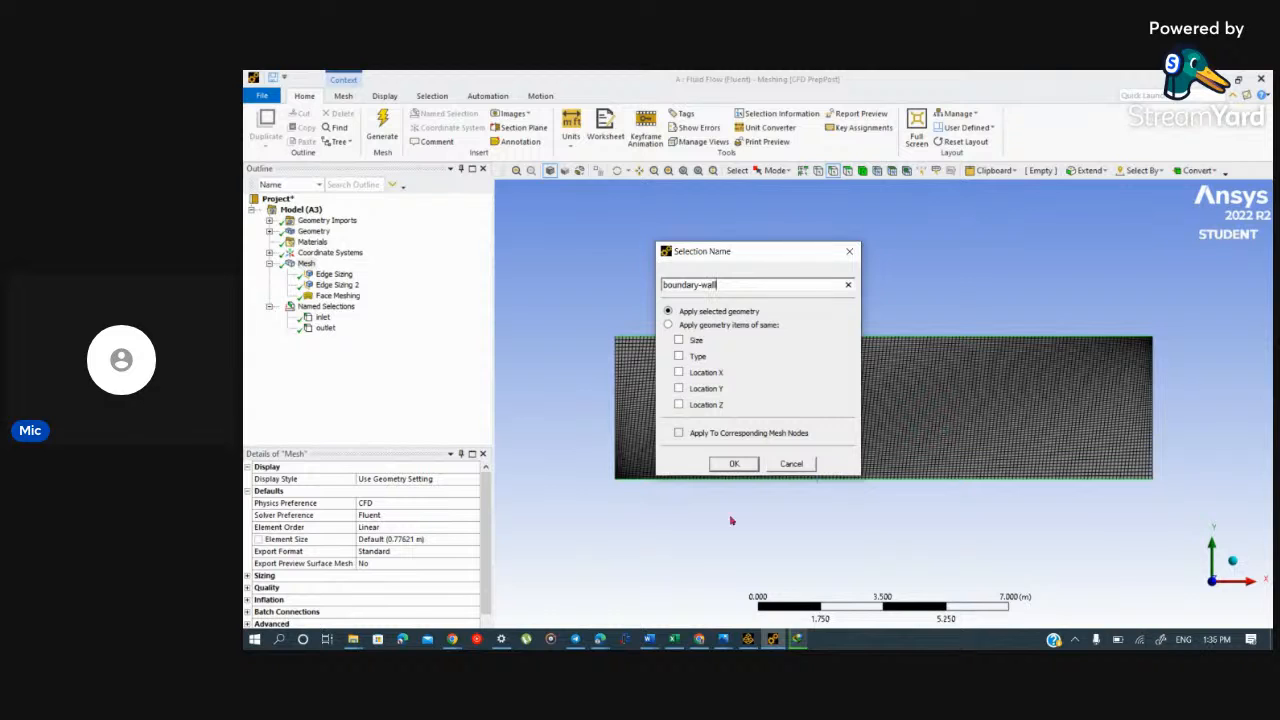
left_click(733, 464)
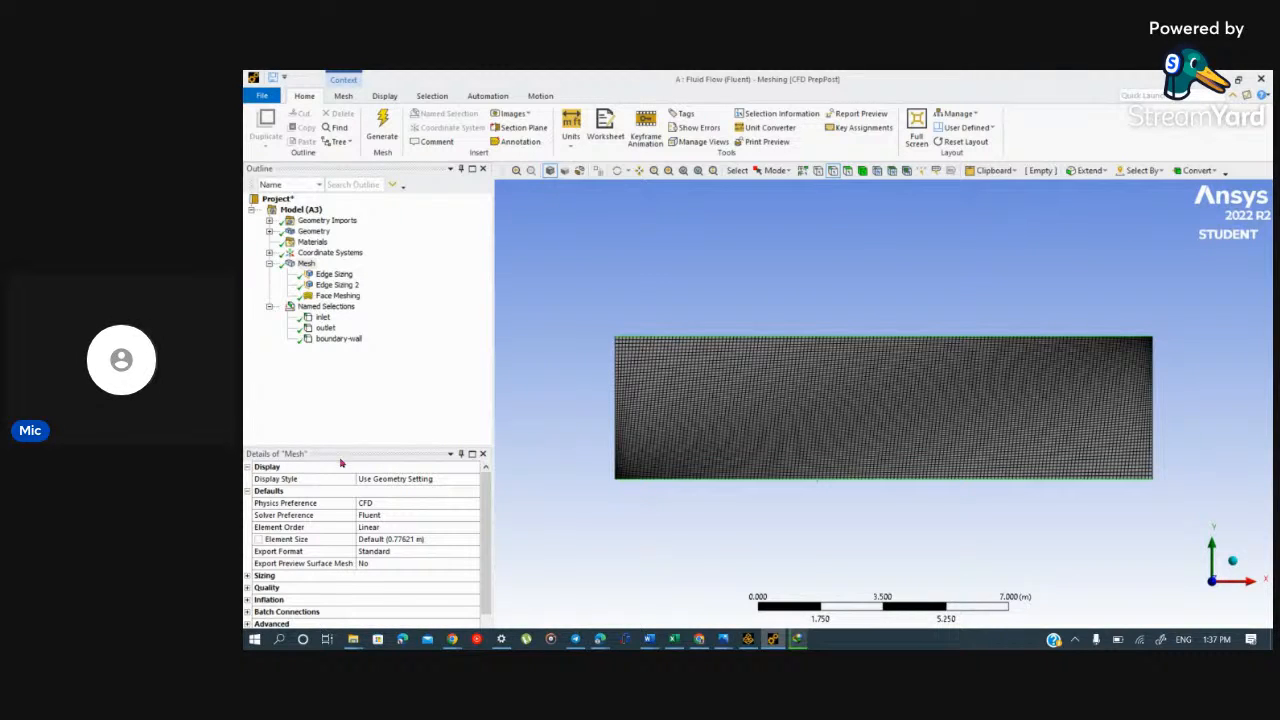
Step: Review the boundary-wall and inlet named selections in the outline and their highlighted edges
left_click(326, 306)
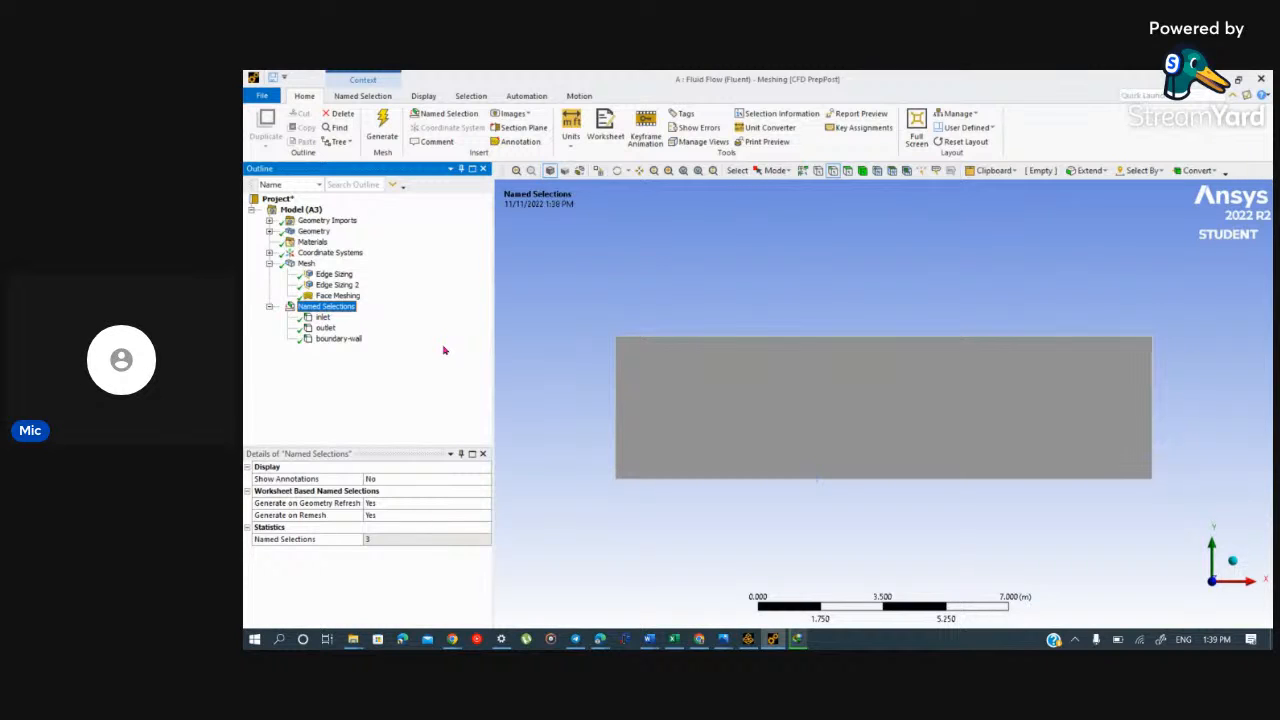
left_click(330, 339)
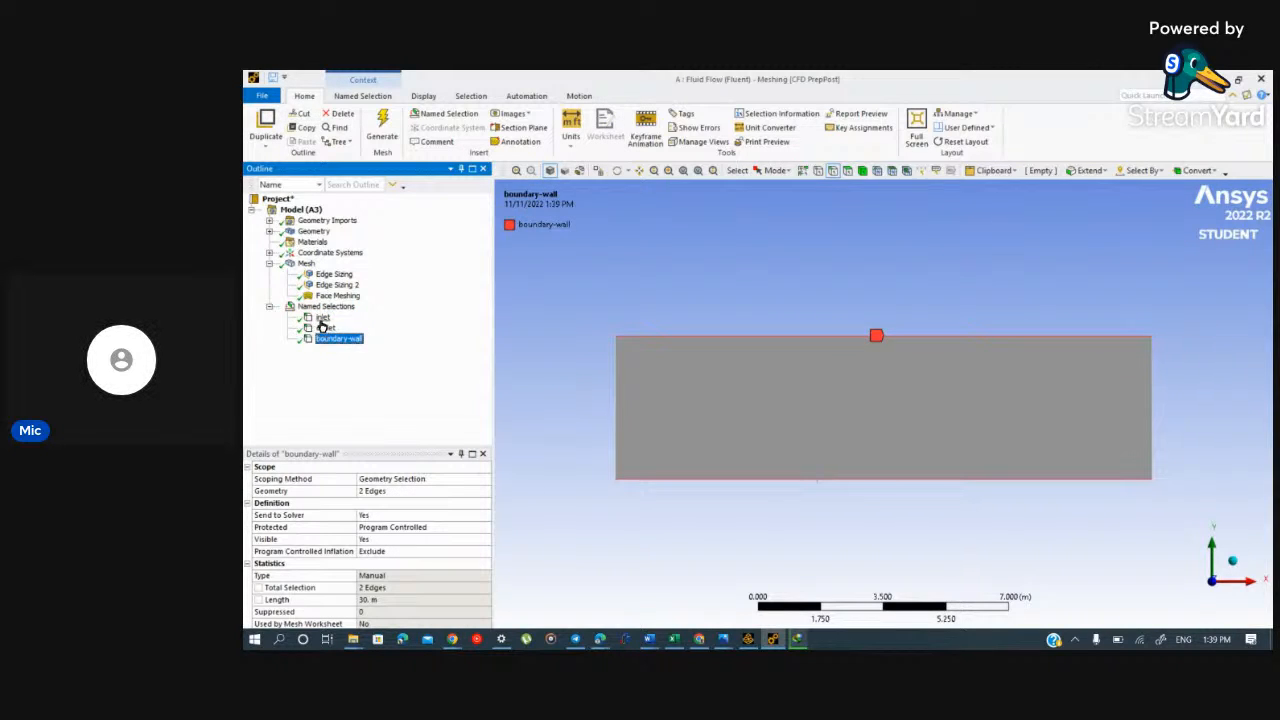
left_click(322, 318)
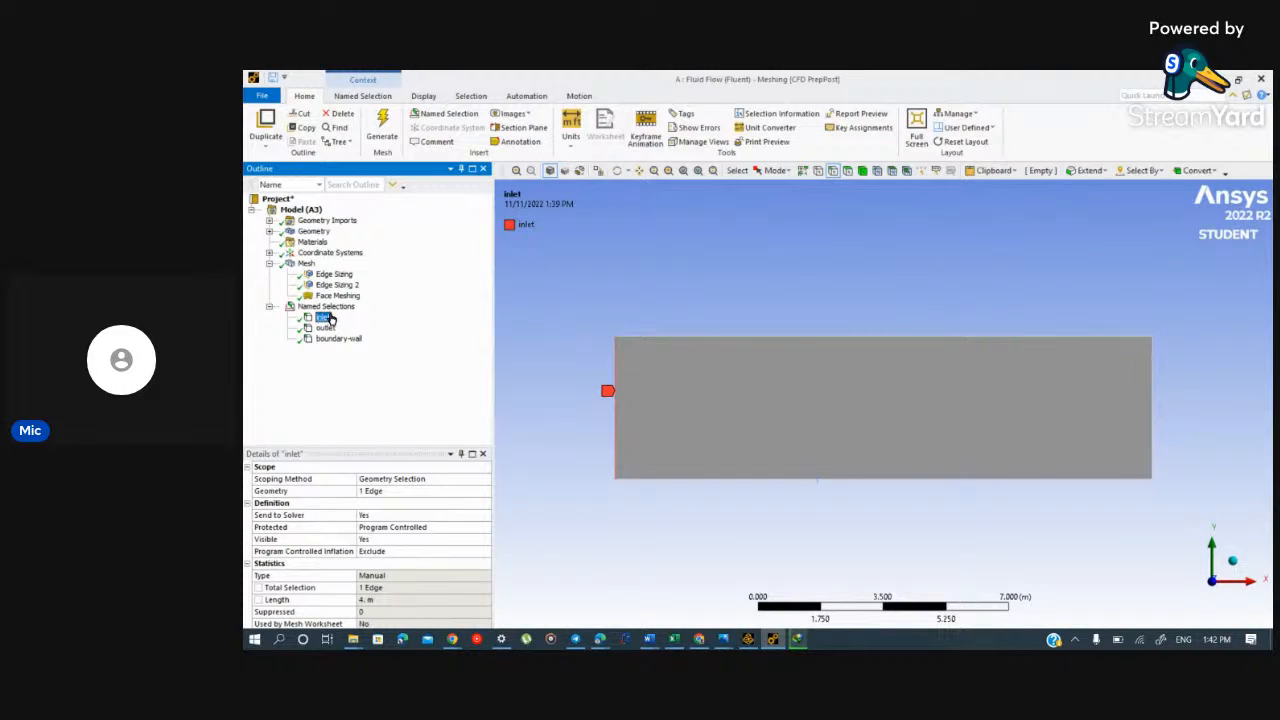
left_click(270, 307)
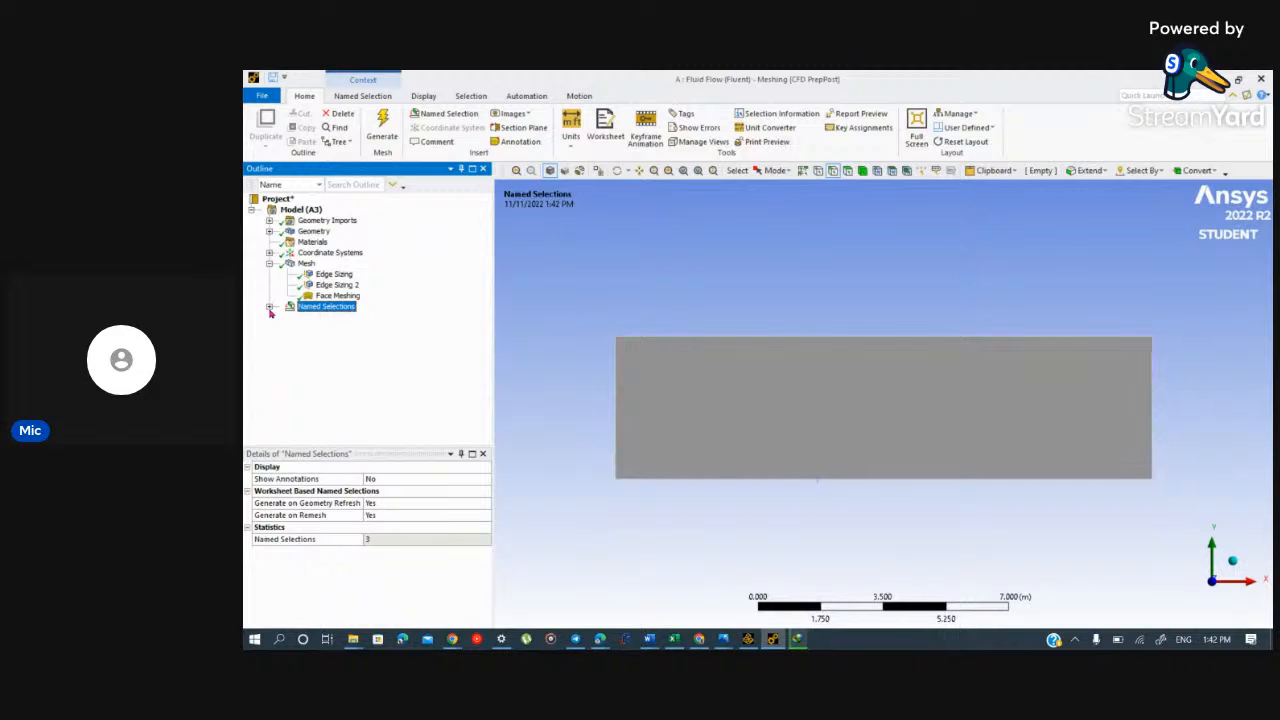
left_click(269, 307)
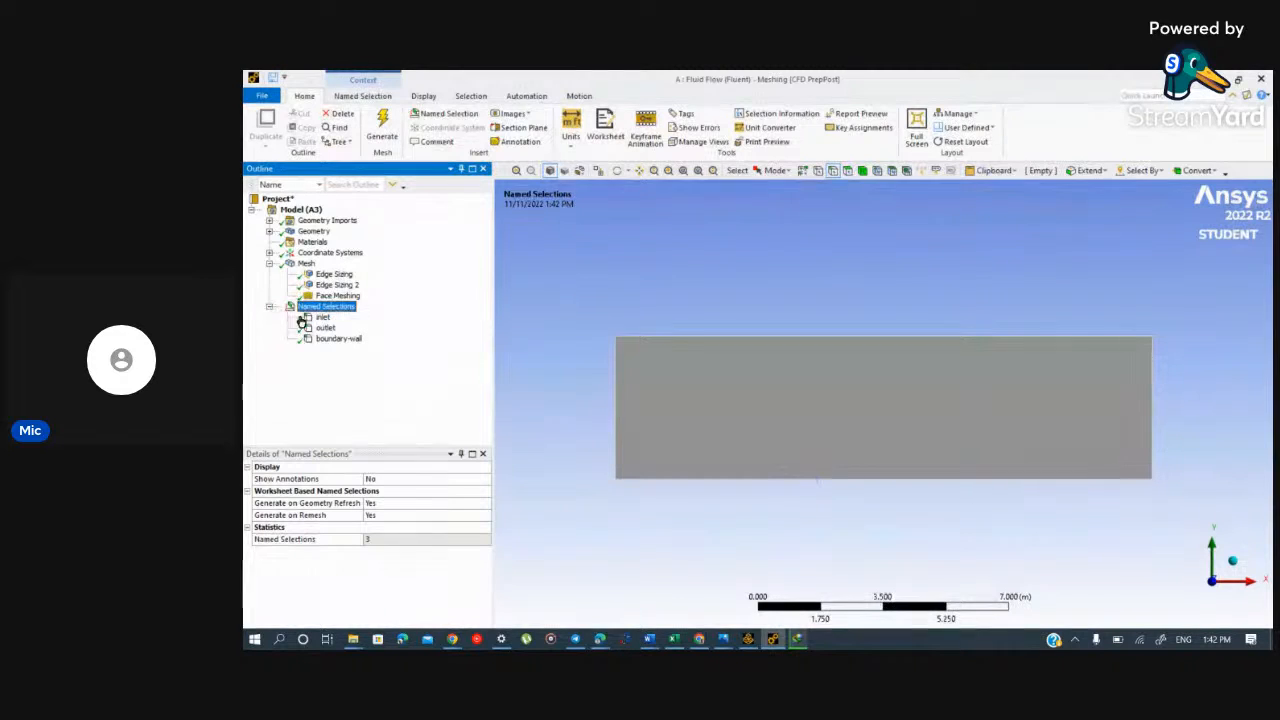
left_click(323, 339)
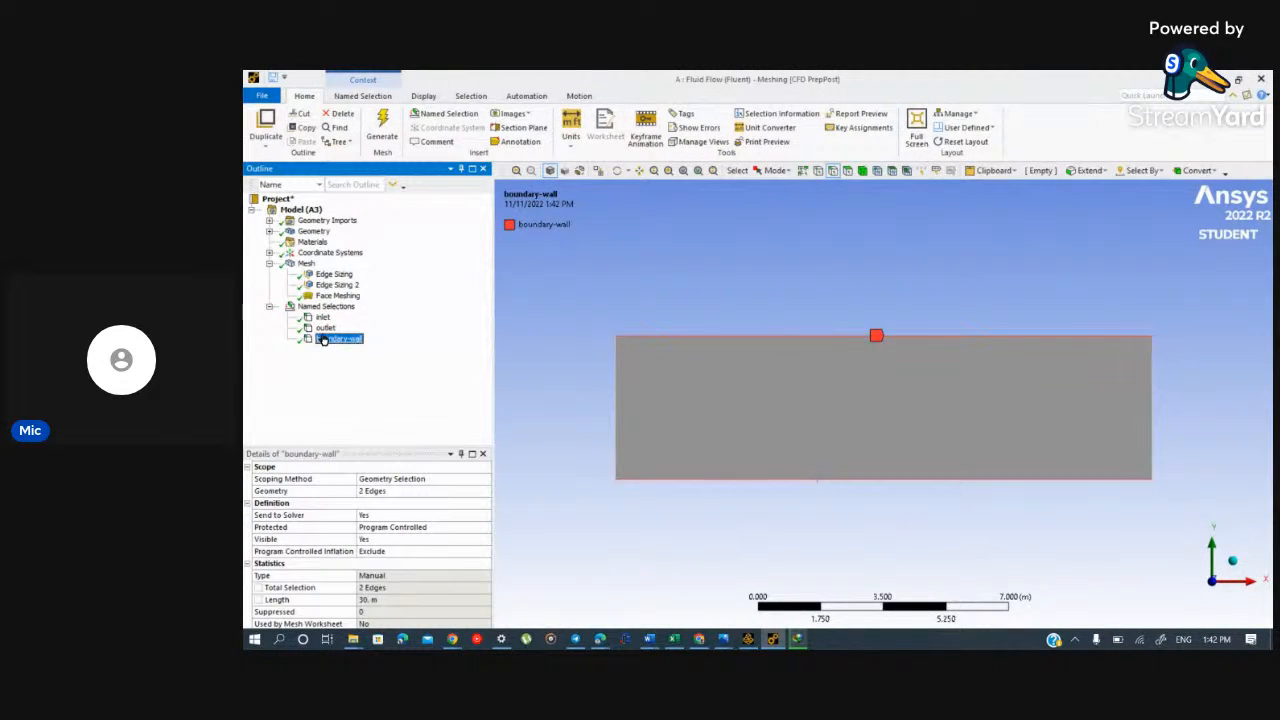
right_click(323, 340)
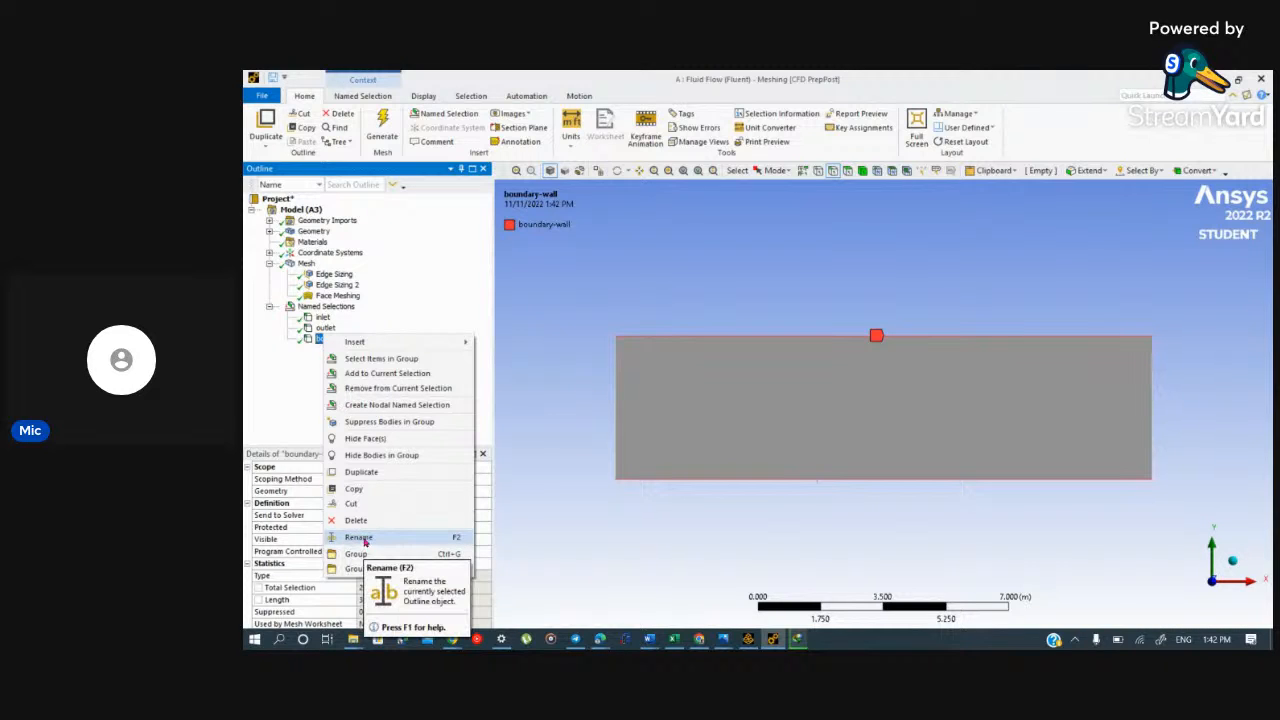
left_click(281, 383)
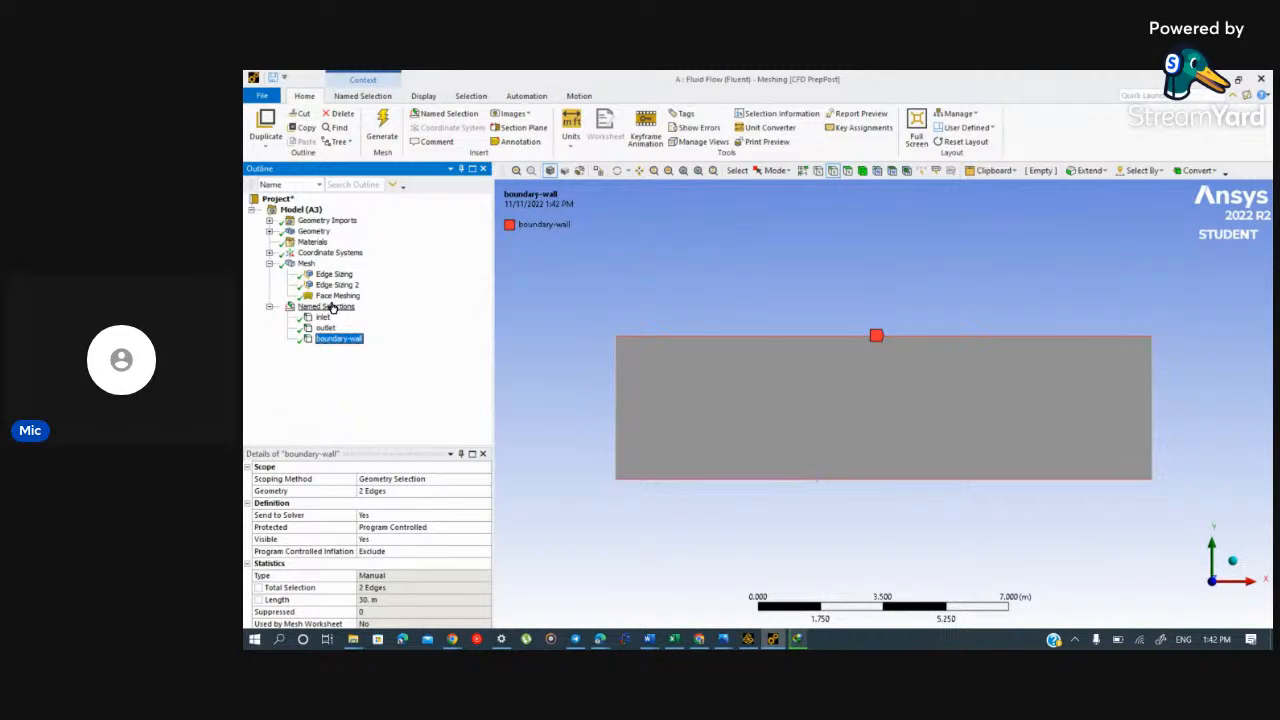
Step: Close Meshing and update the Mesh cell of the Fluid Flow (Fluent) system in Workbench
left_click(308, 264)
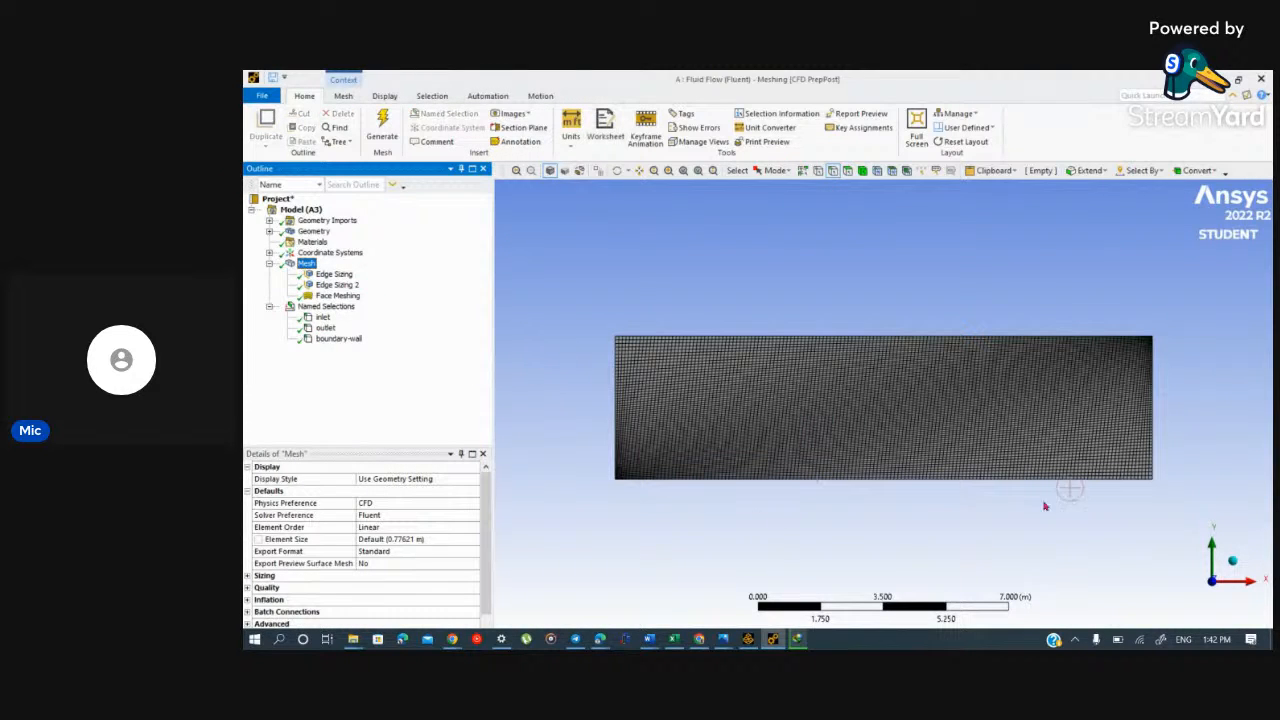
left_click(262, 96)
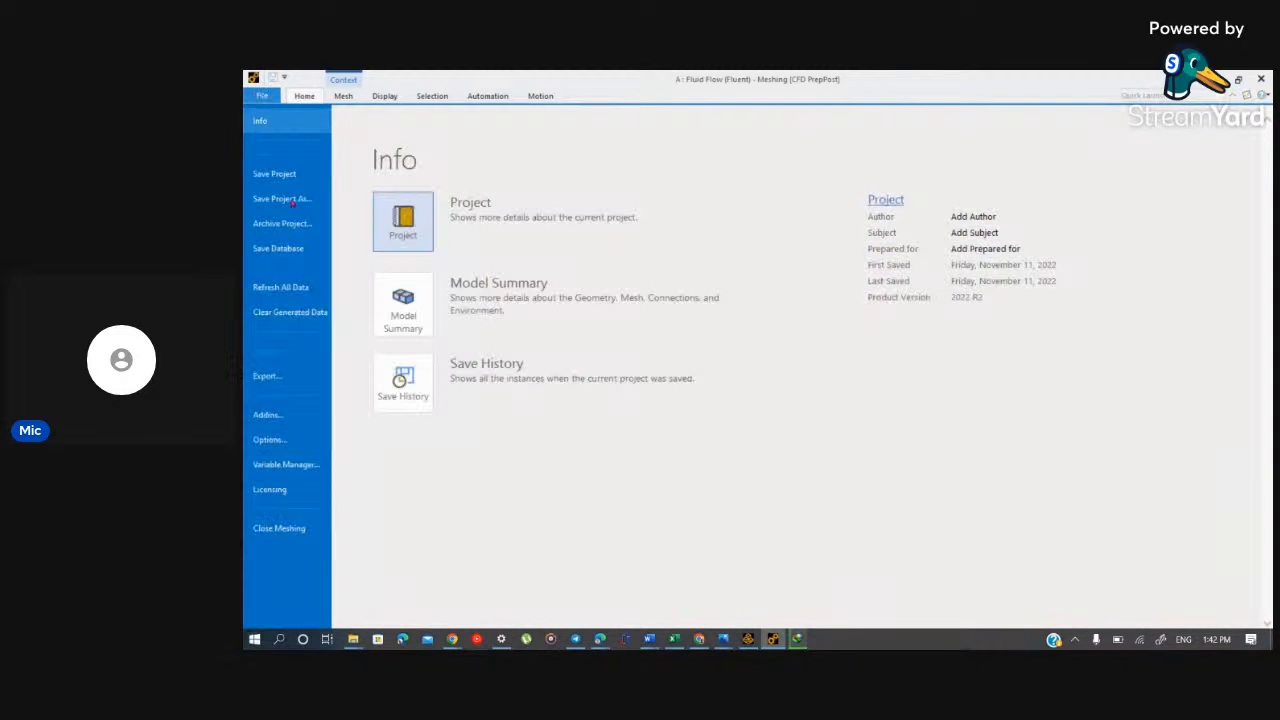
left_click(287, 529)
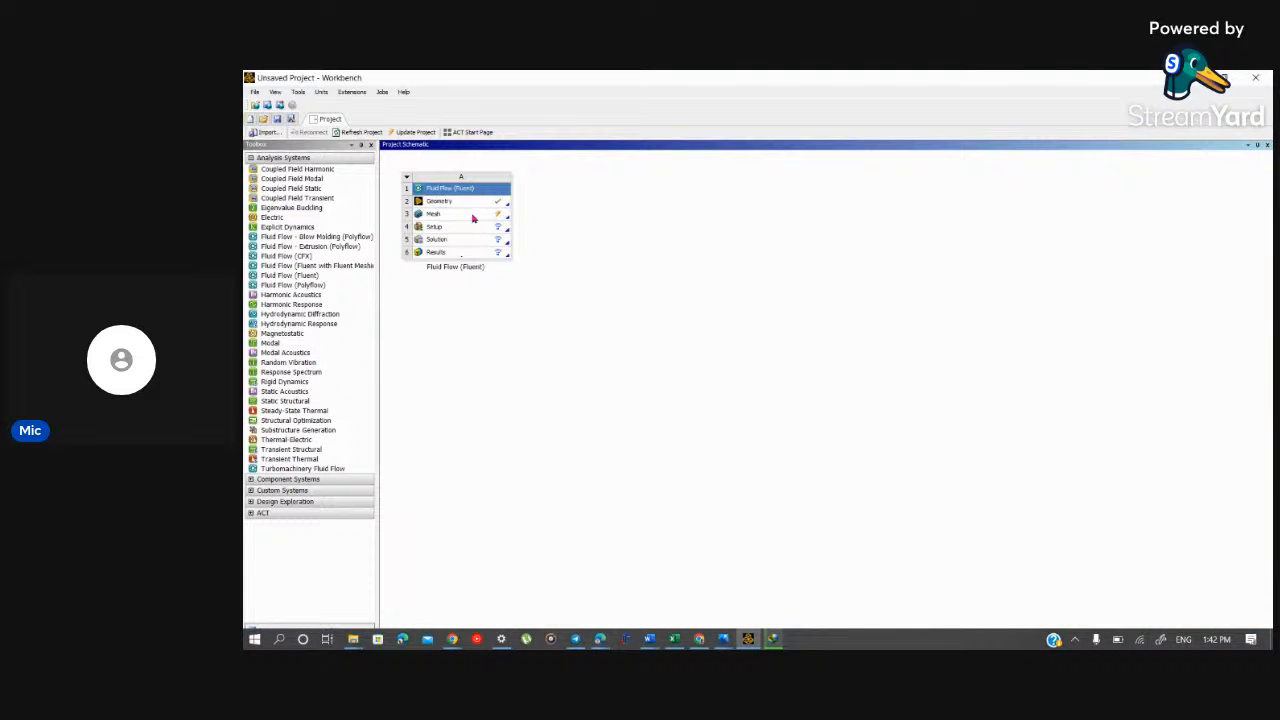
double_click(475, 208)
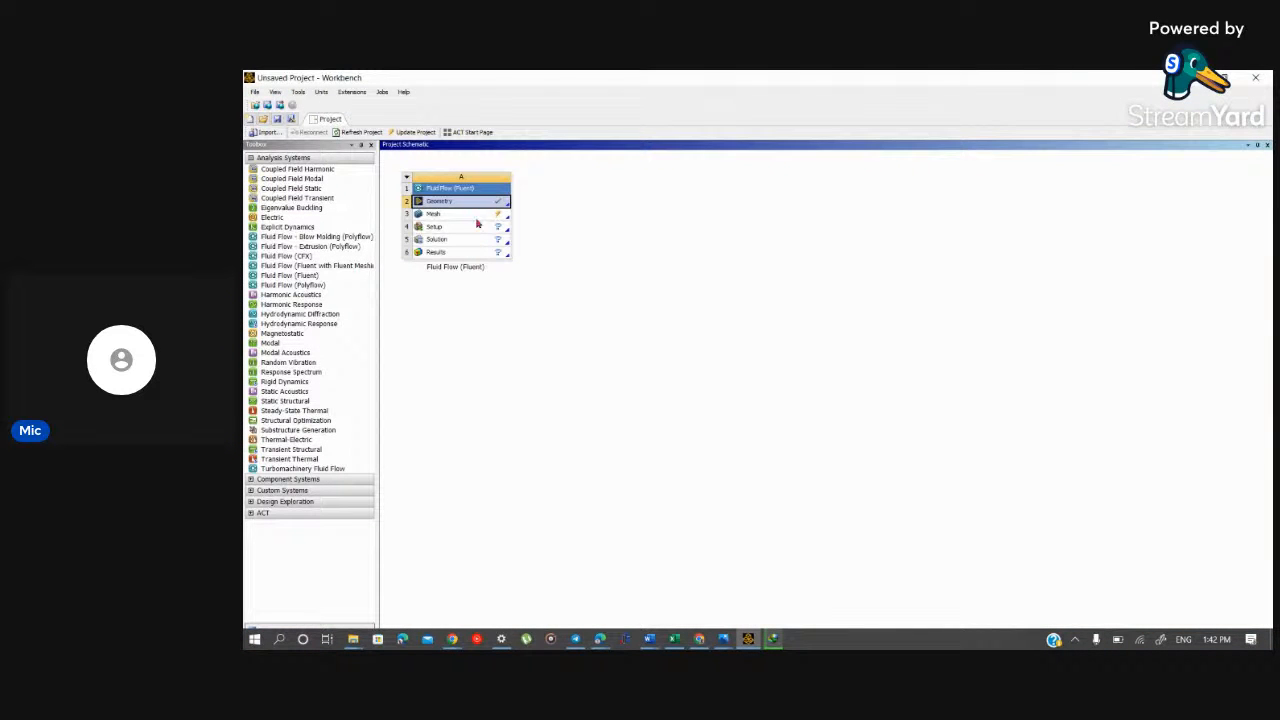
right_click(481, 218)
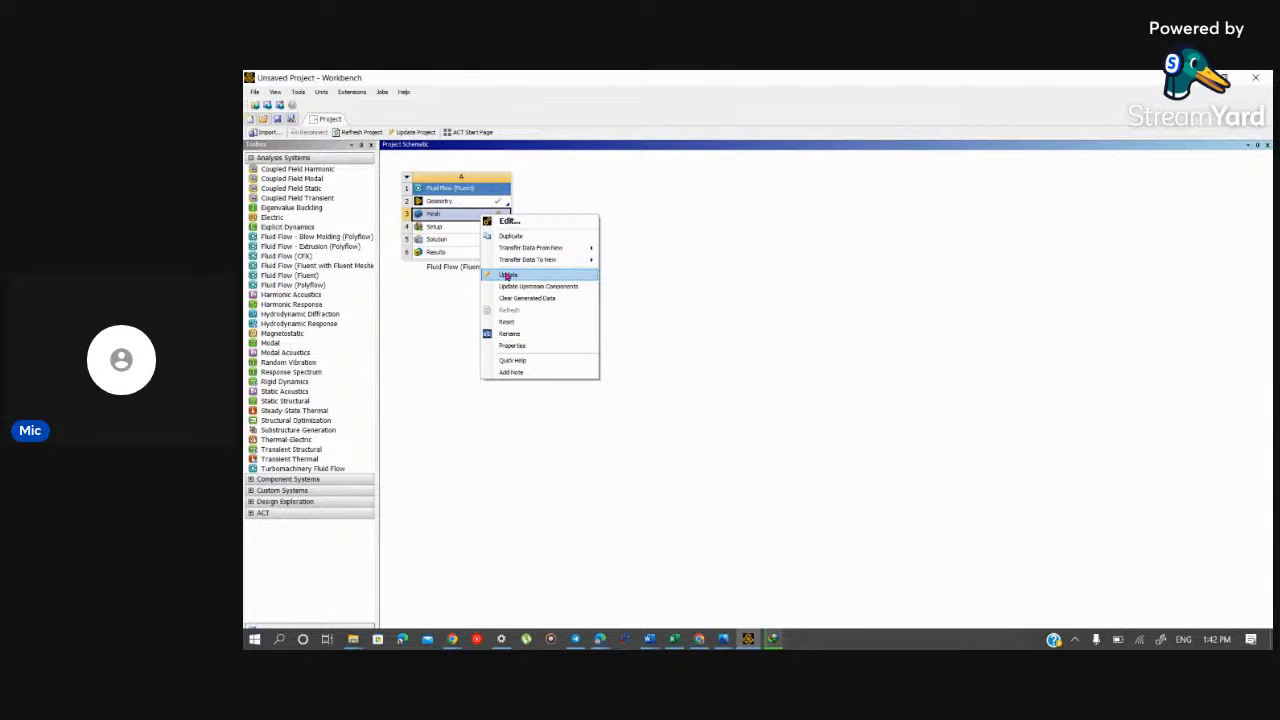
left_click(508, 275)
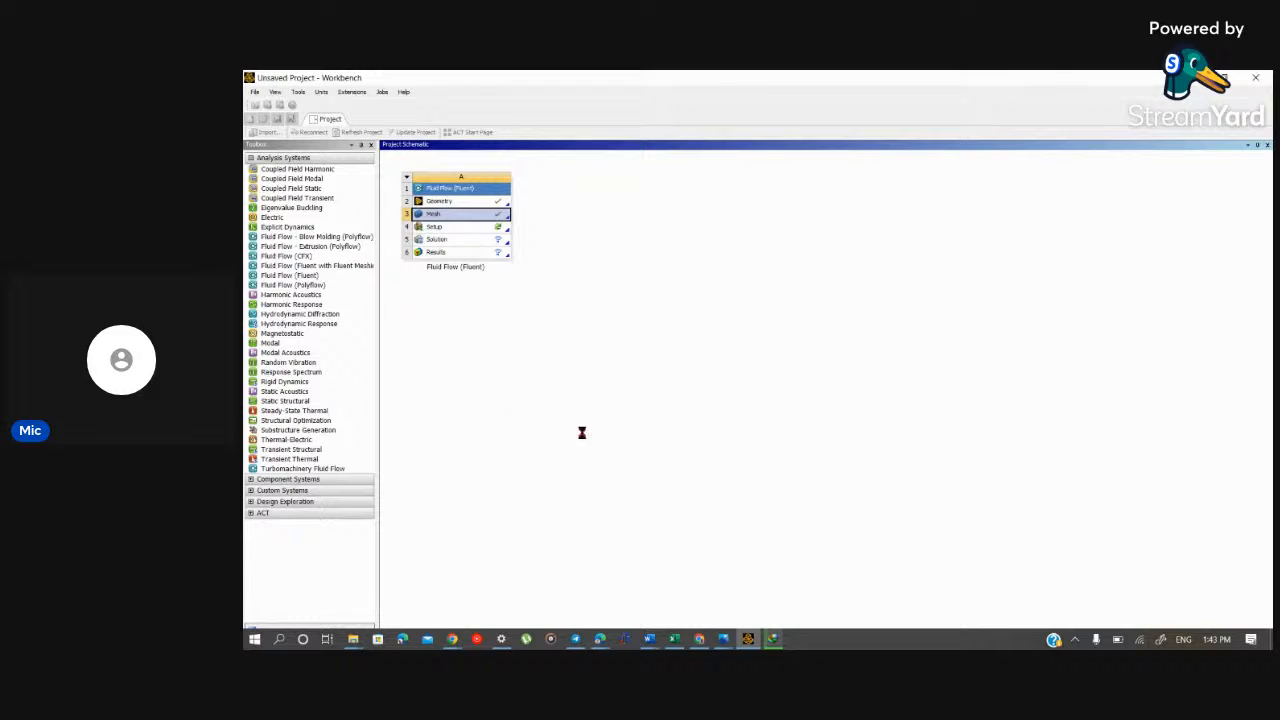
Step: Launch Fluent from the system's Setup cell with Double Precision enabled and dismiss the Key Behavioral Changes message
mouse_move(773, 640)
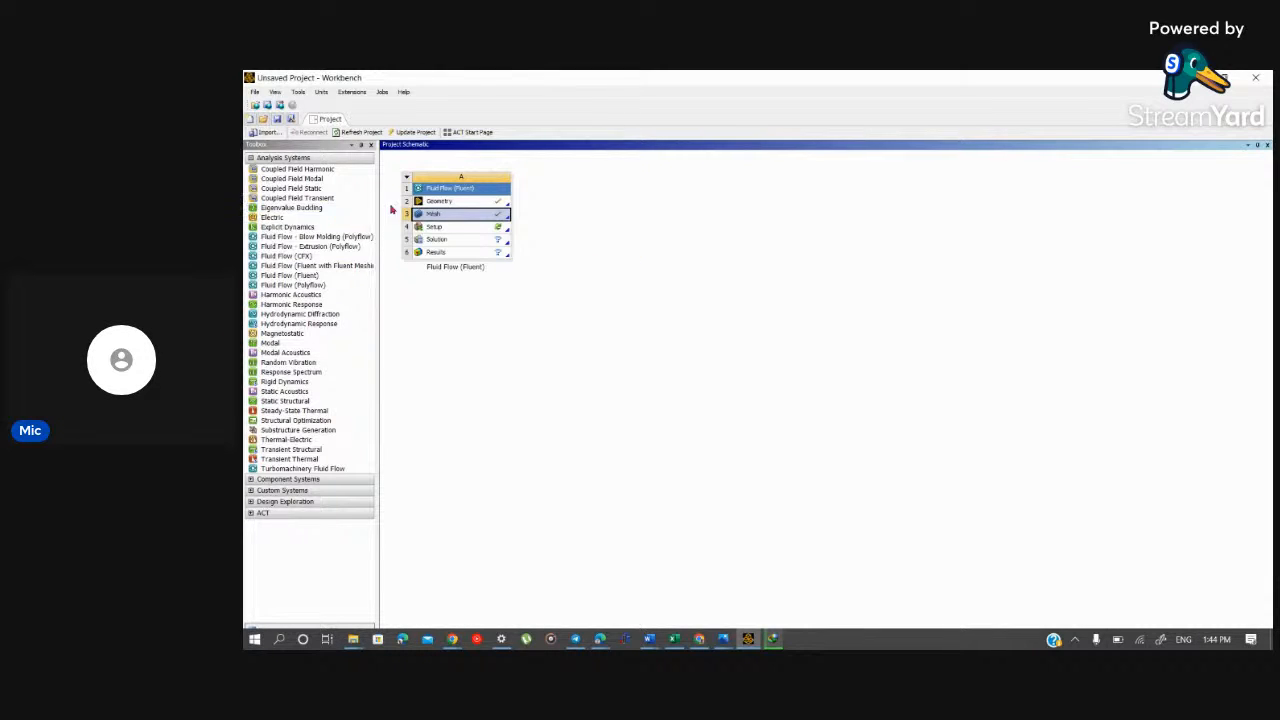
left_click(450, 229)
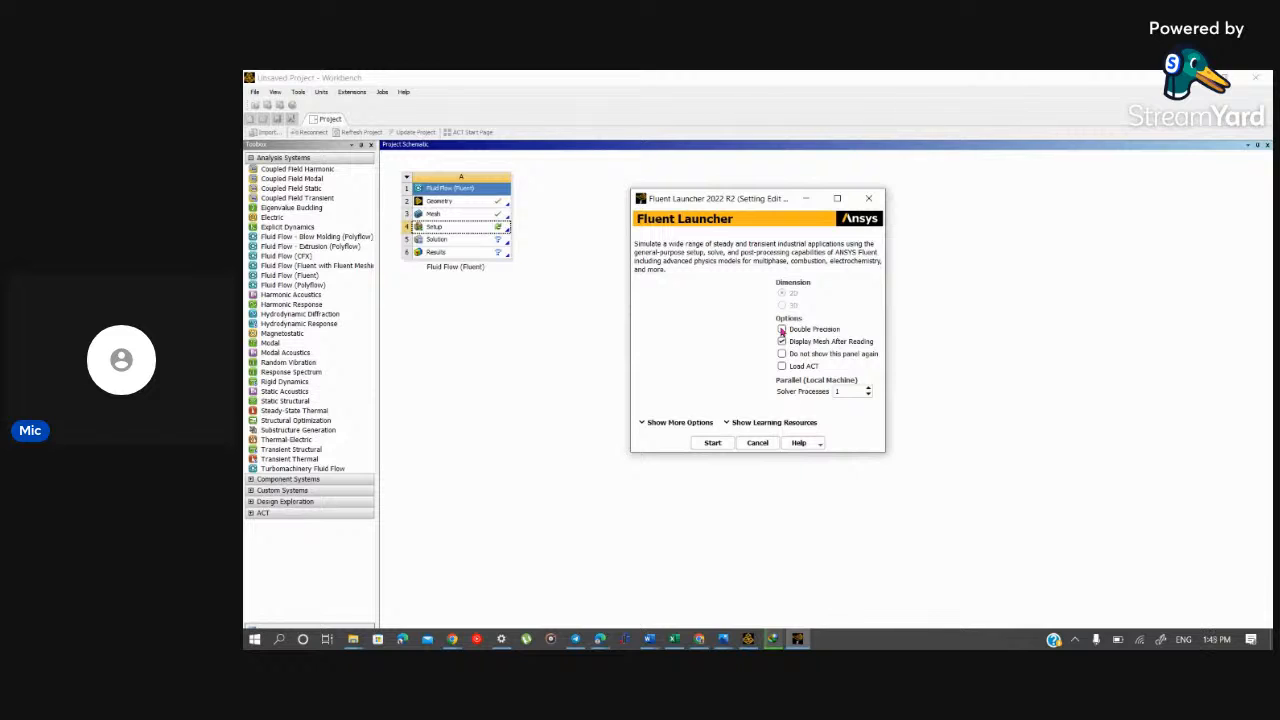
left_click(782, 330)
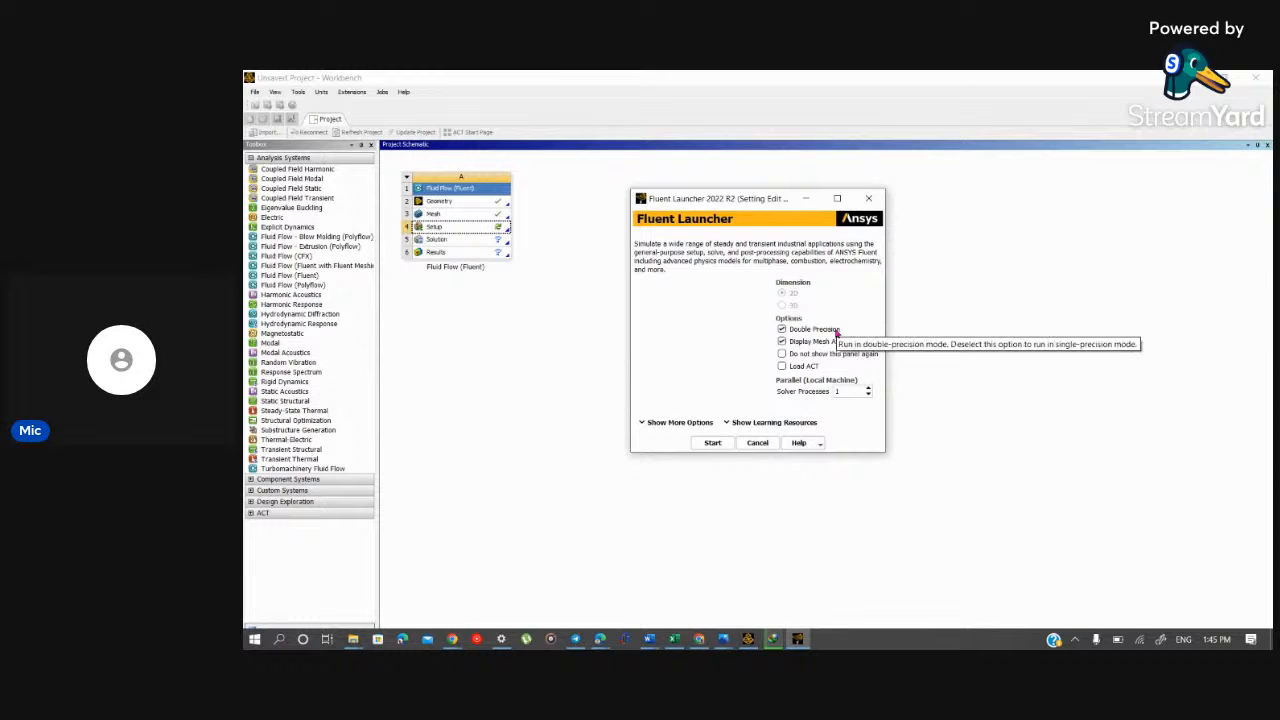
left_click(710, 443)
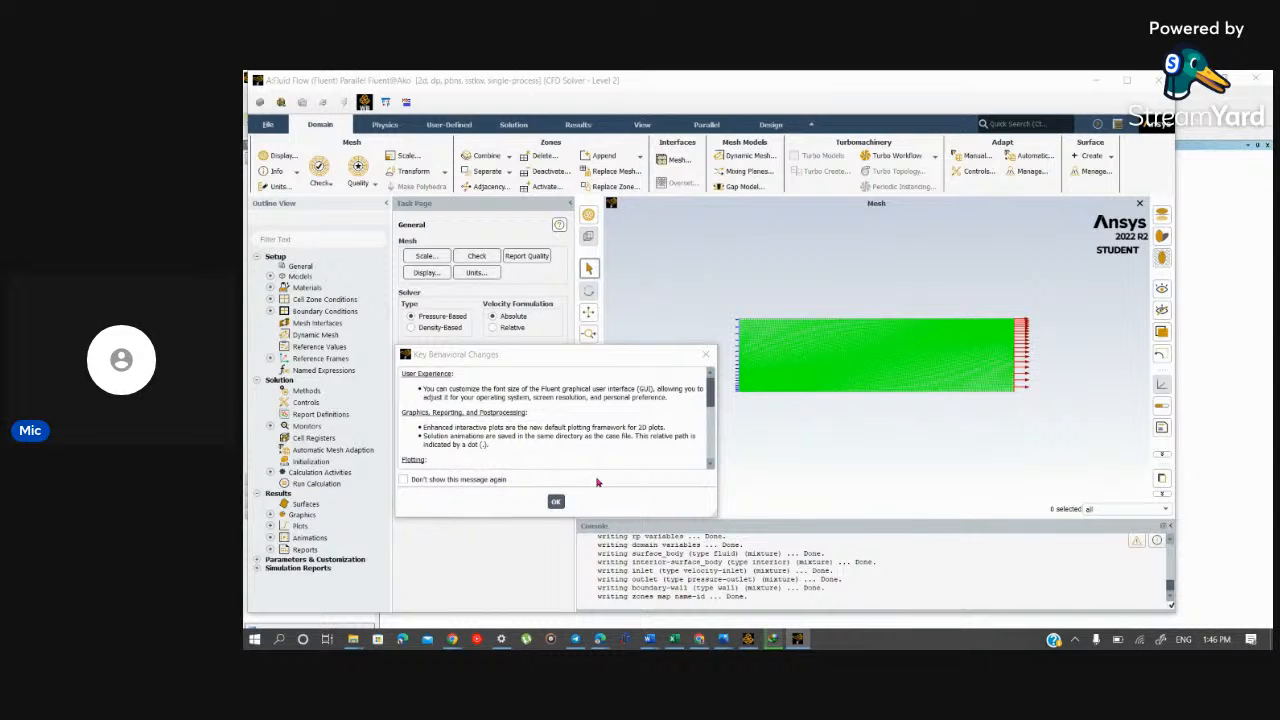
left_click(554, 501)
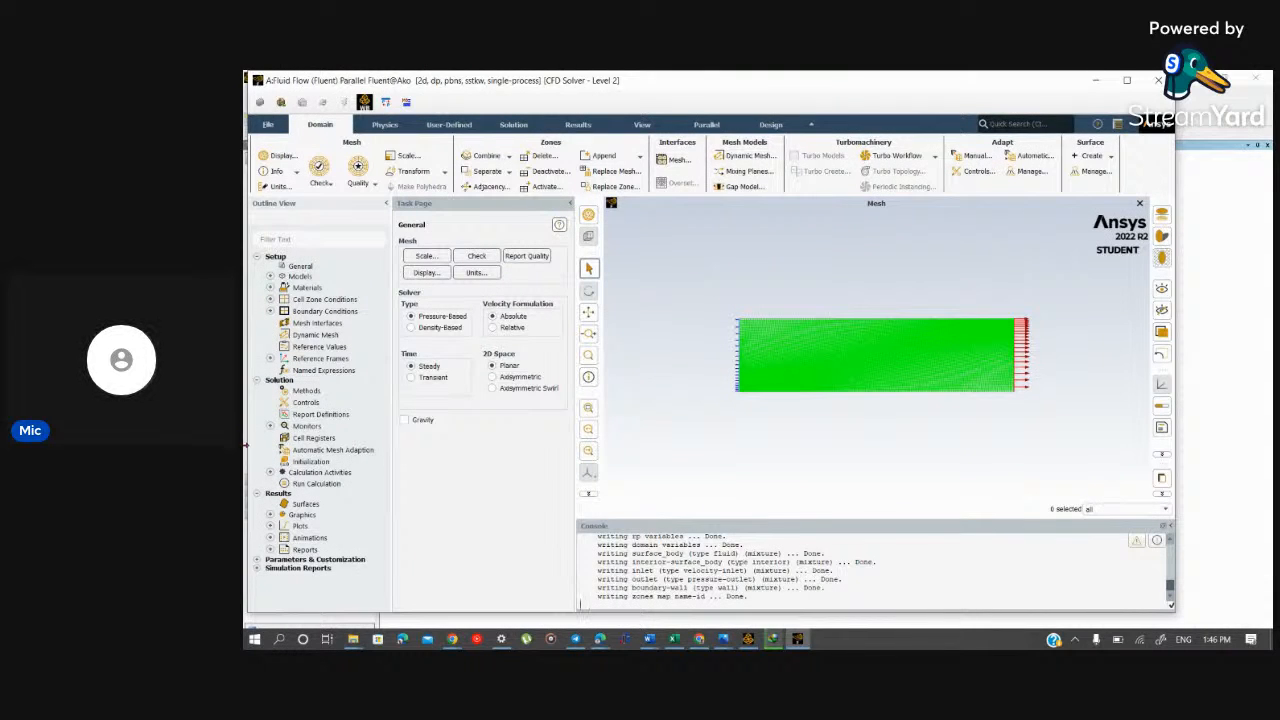
Step: Switch to Workbench to check the project schematic's cell states, and return to Fluent
mouse_move(748, 640)
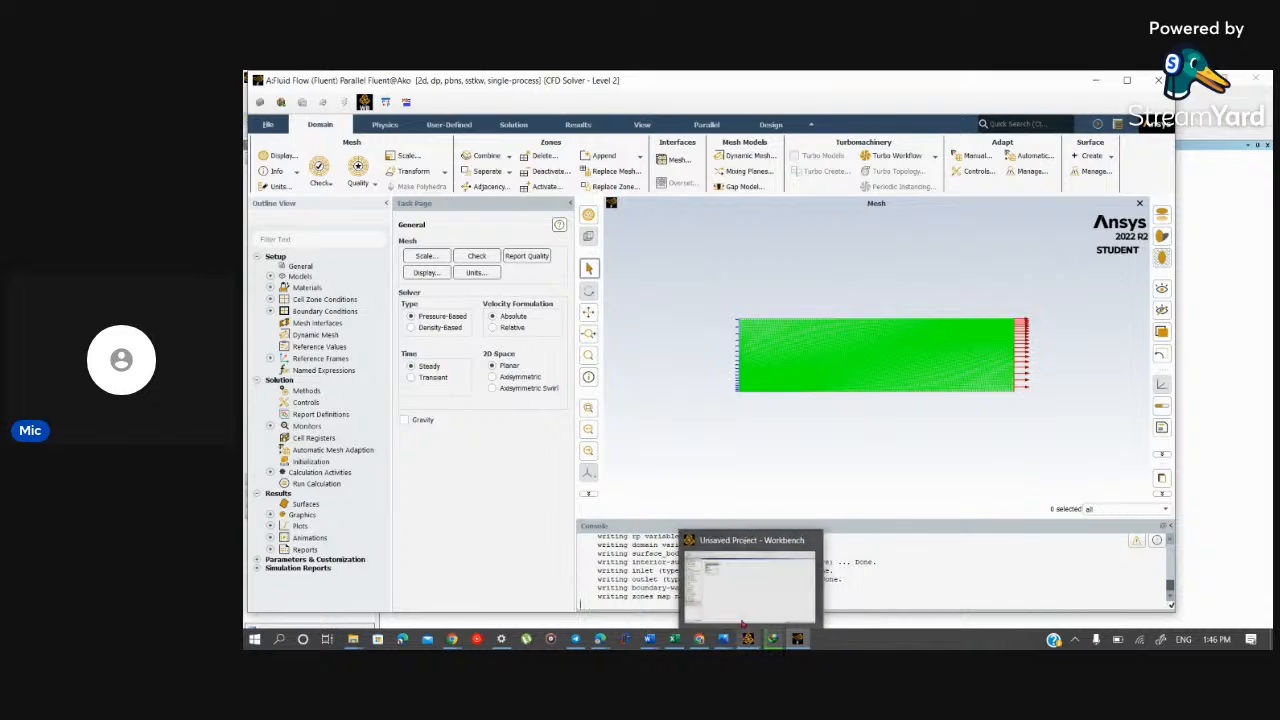
left_click(748, 591)
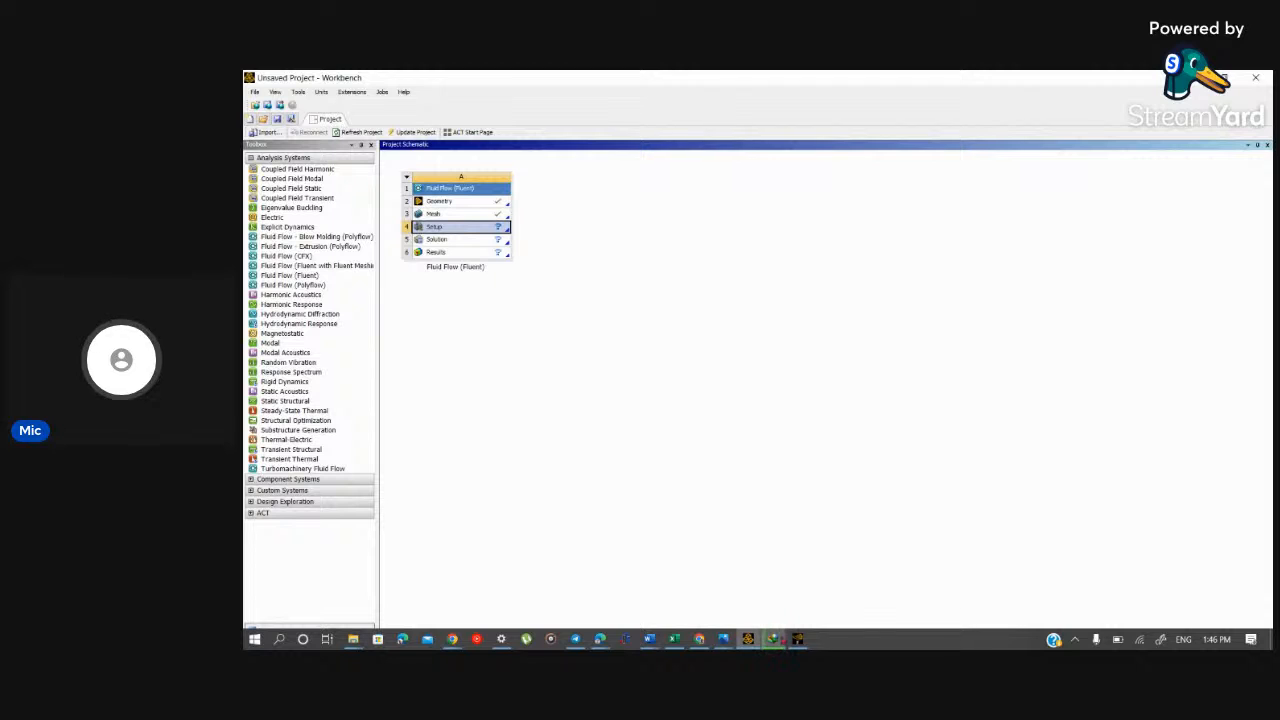
left_click(797, 602)
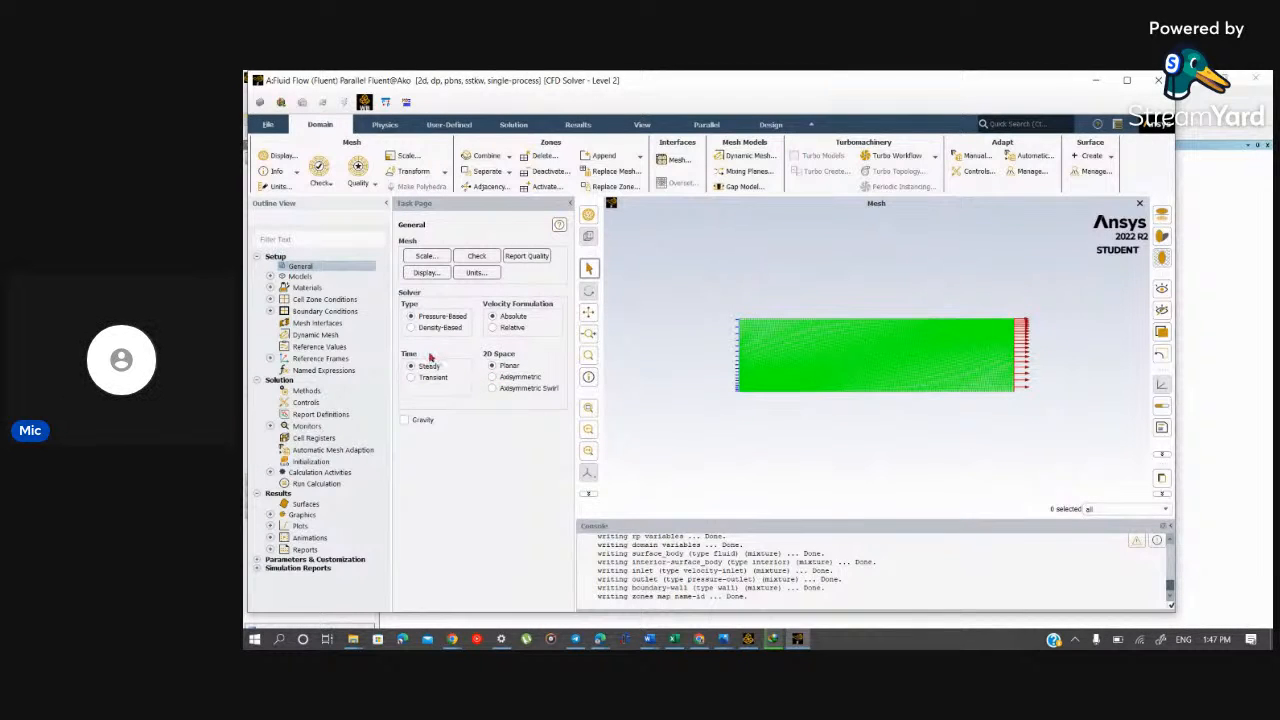
Step: Enable gravity in the General solver settings and disable it again
left_click(405, 420)
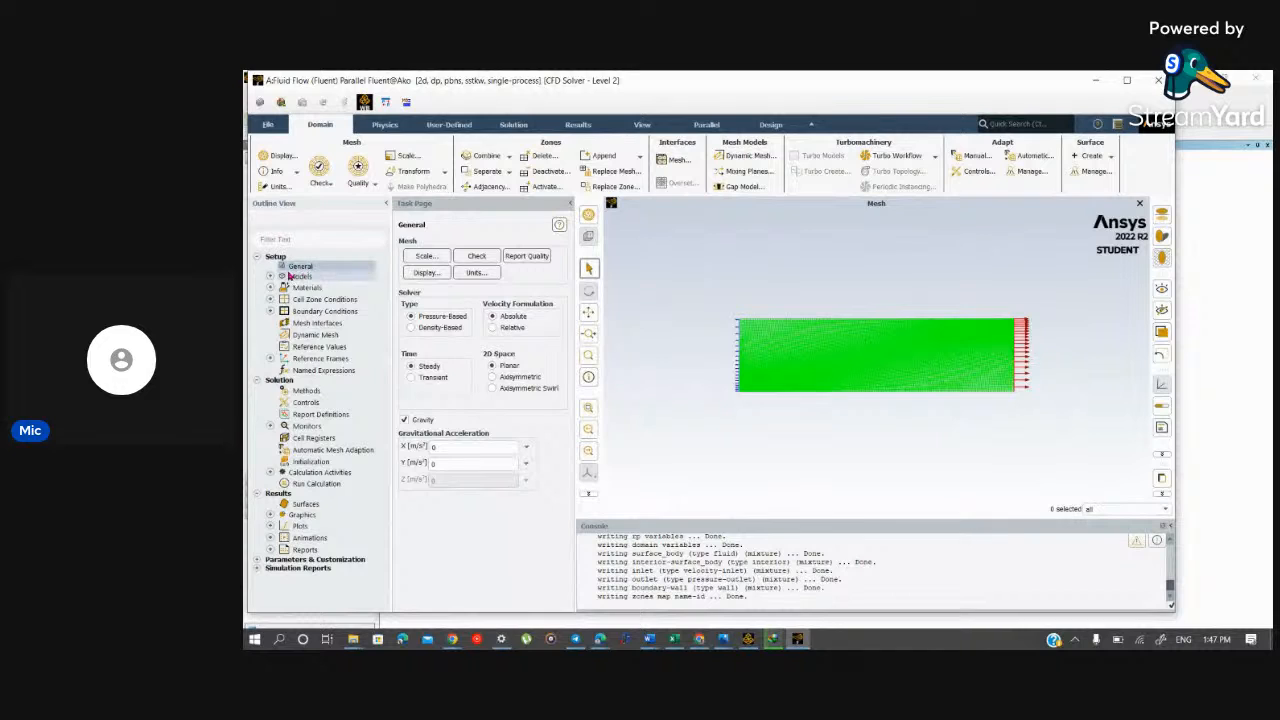
left_click(404, 420)
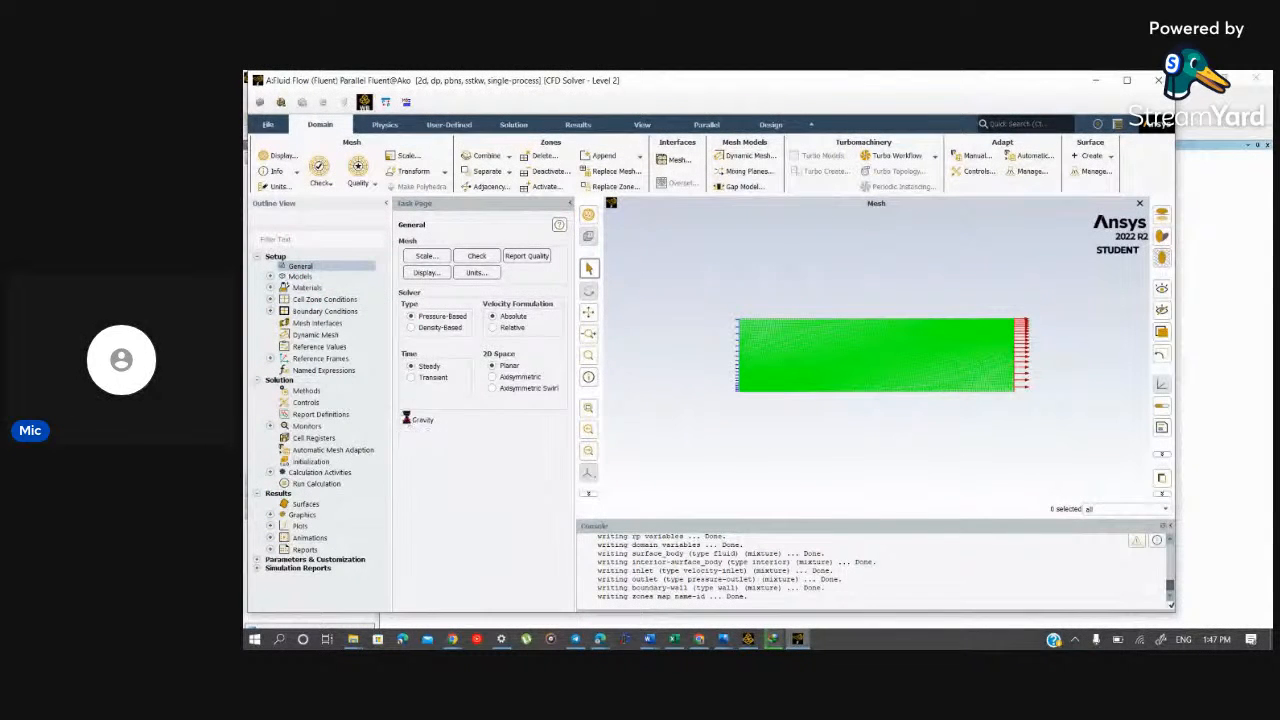
Step: Expand the Models branch under Setup and open the Energy model settings
left_click(270, 276)
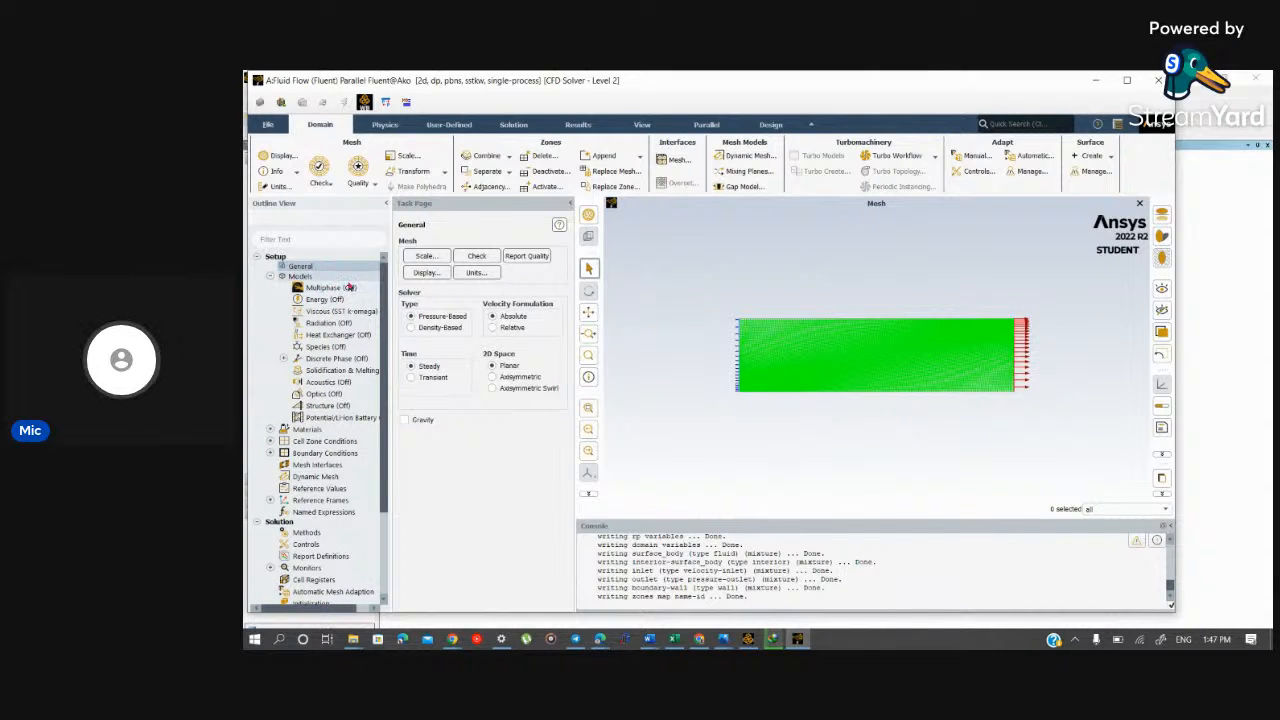
left_click(341, 292)
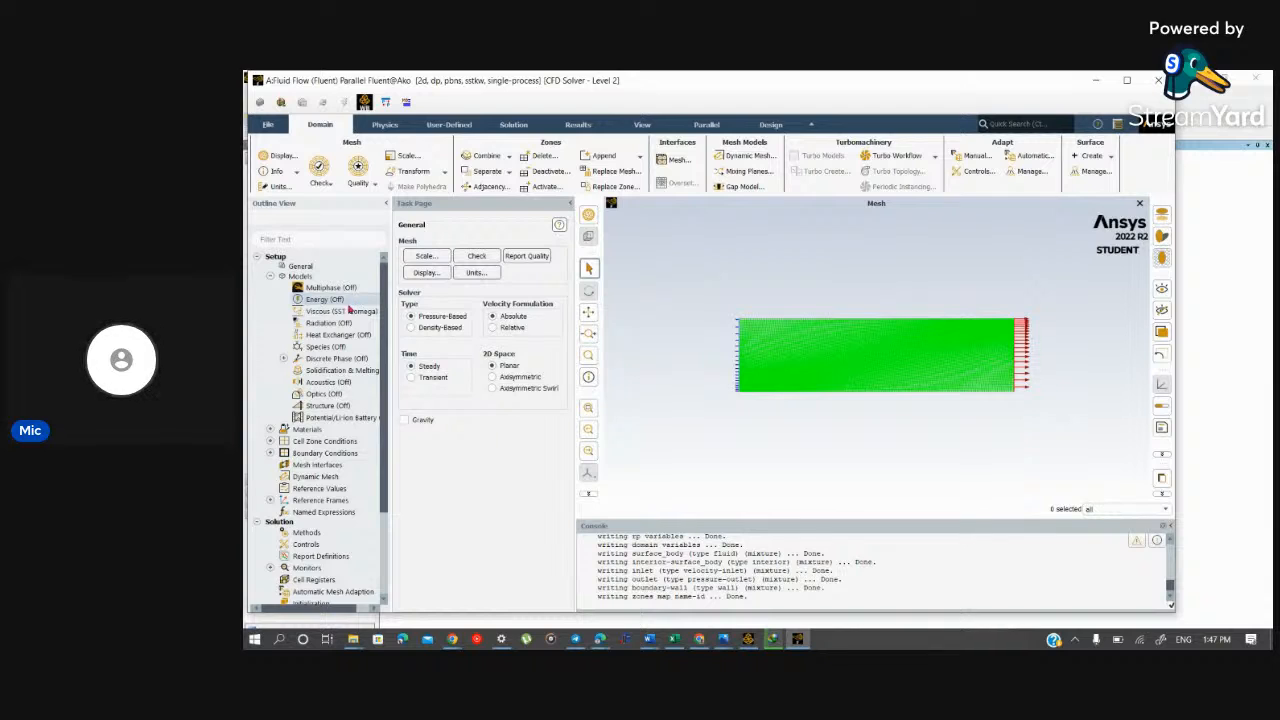
left_click(352, 300)
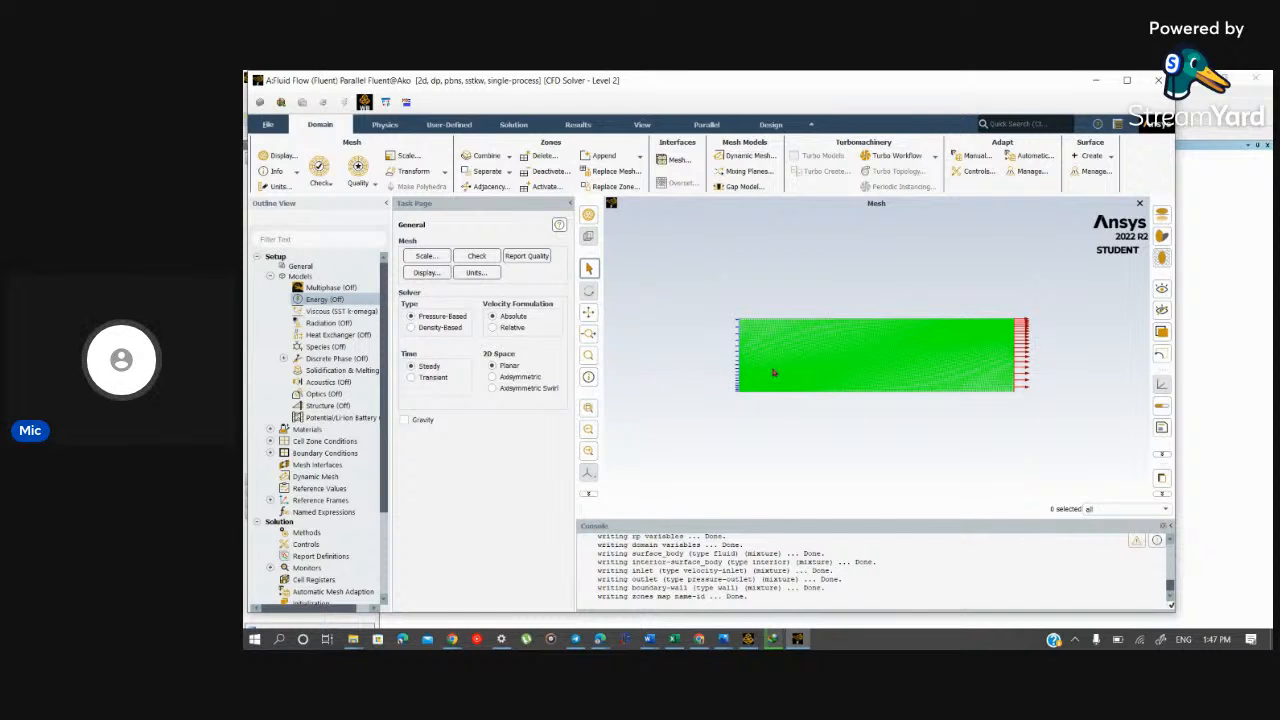
double_click(342, 301)
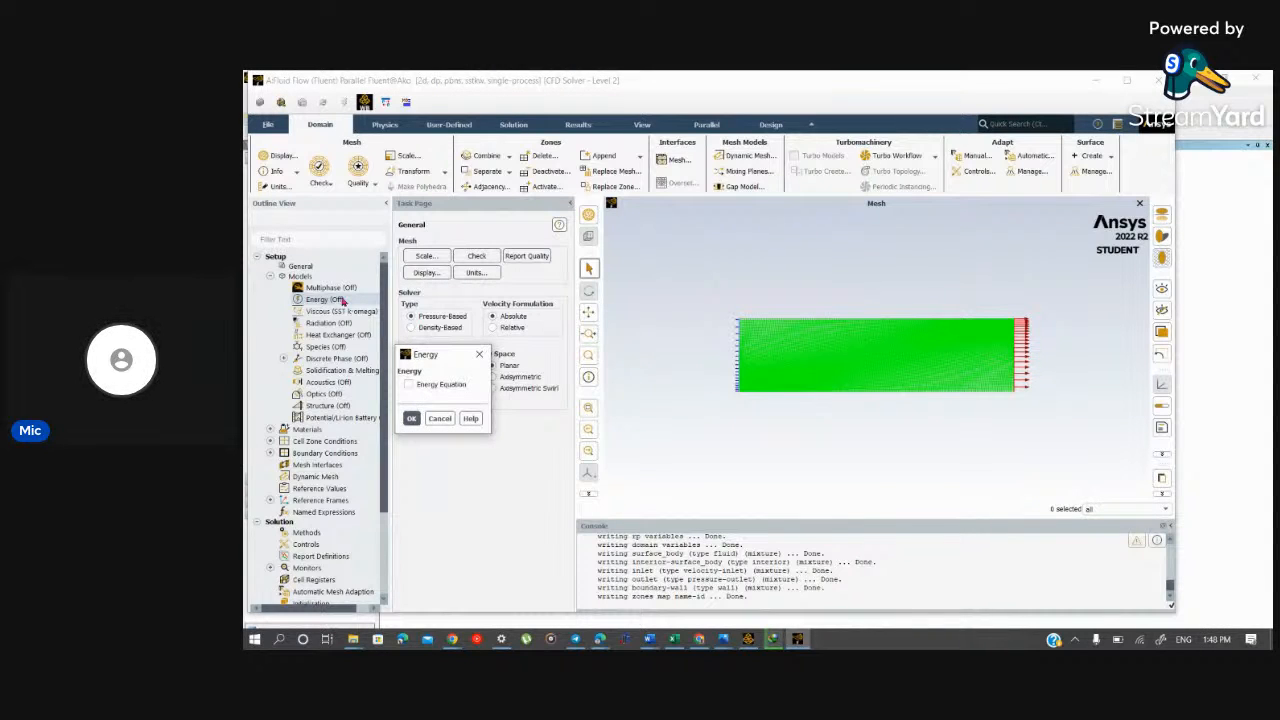
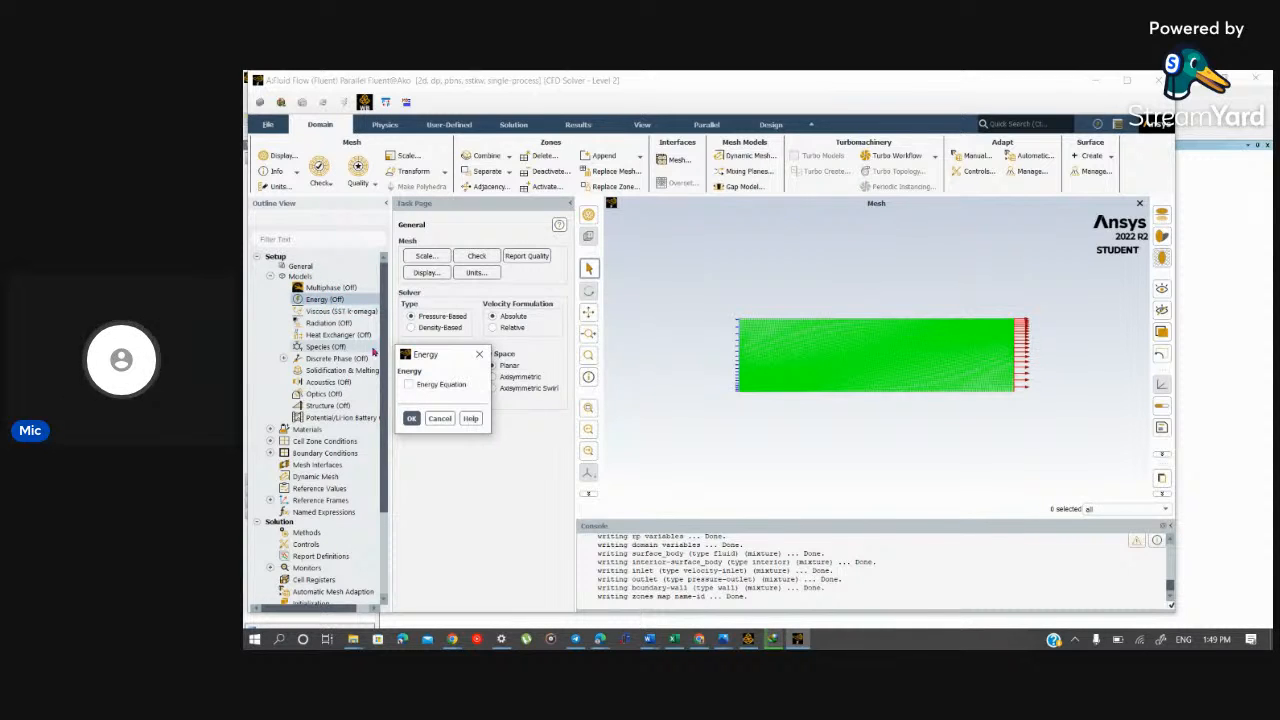
Step: Enable the Energy Equation, and check the Viscous Model settings, closing them without changes
left_click(408, 384)
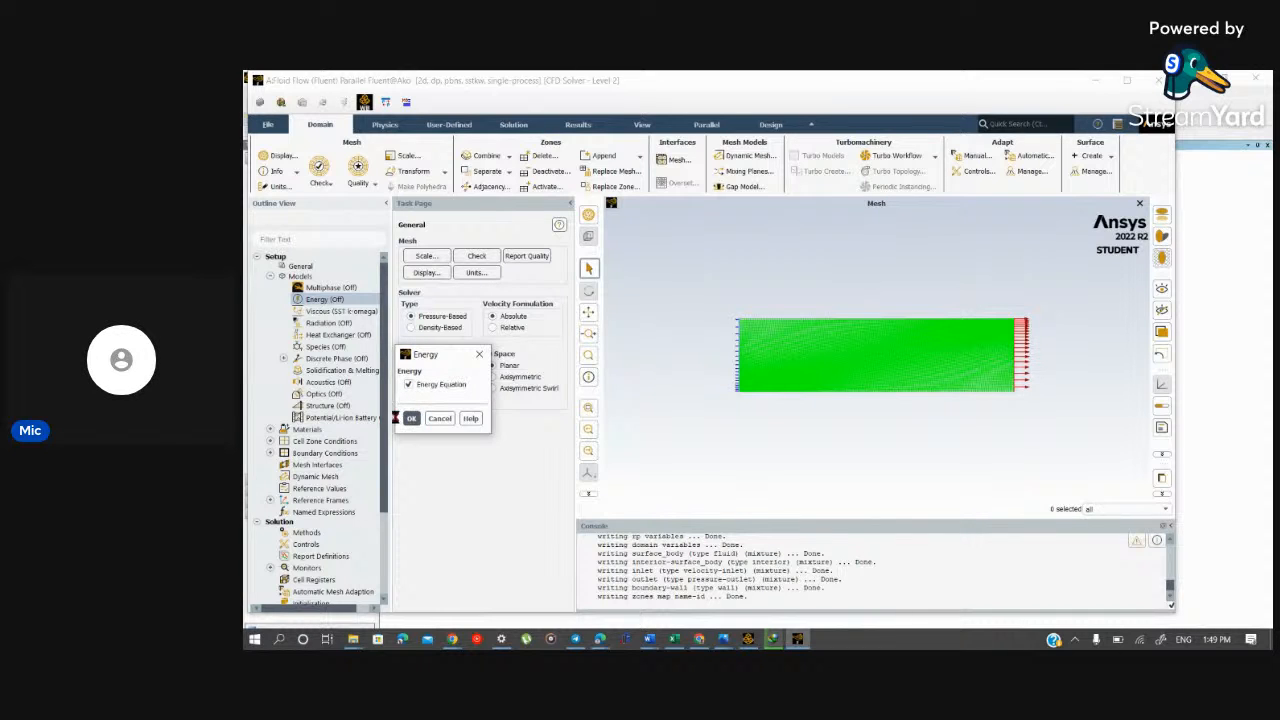
left_click(412, 419)
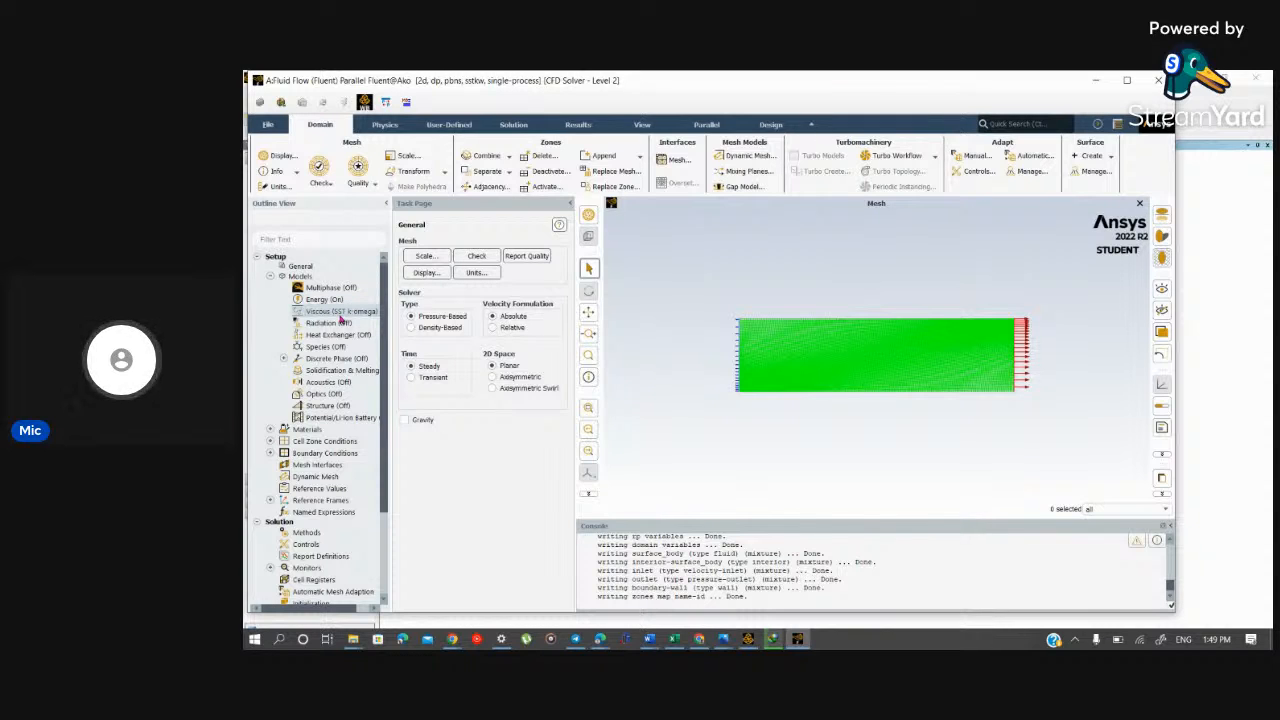
double_click(341, 312)
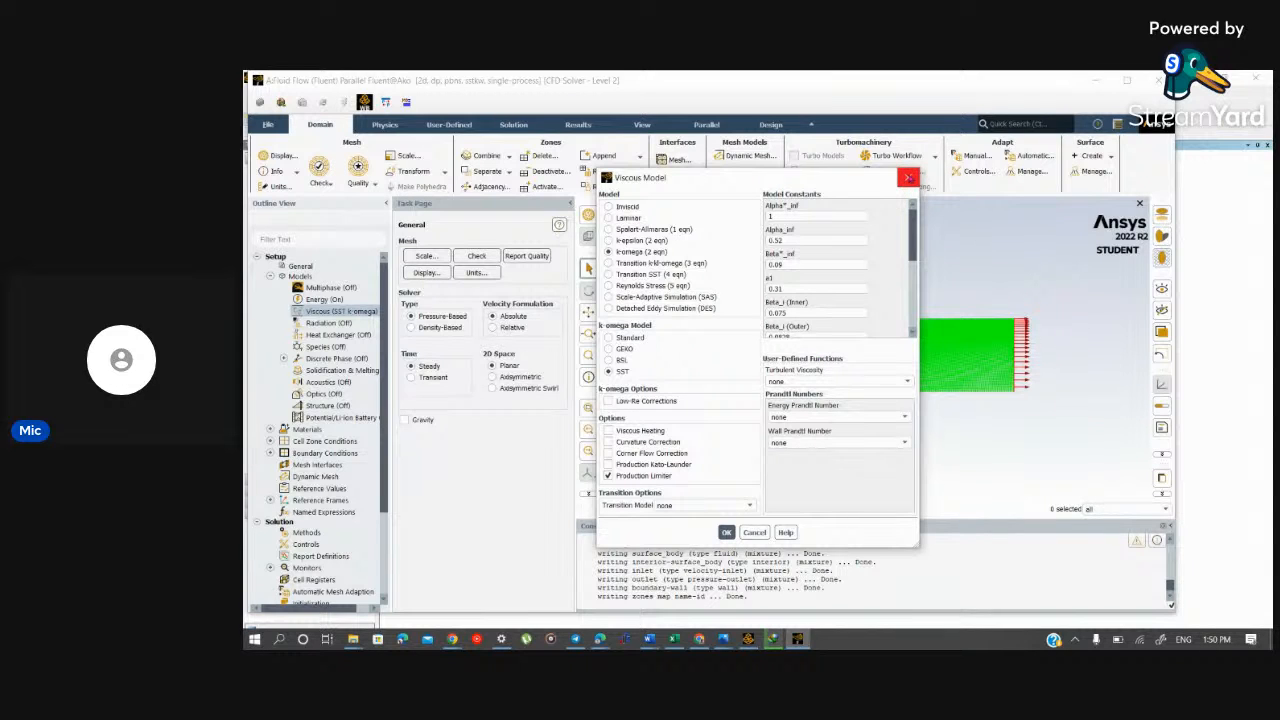
left_click(908, 178)
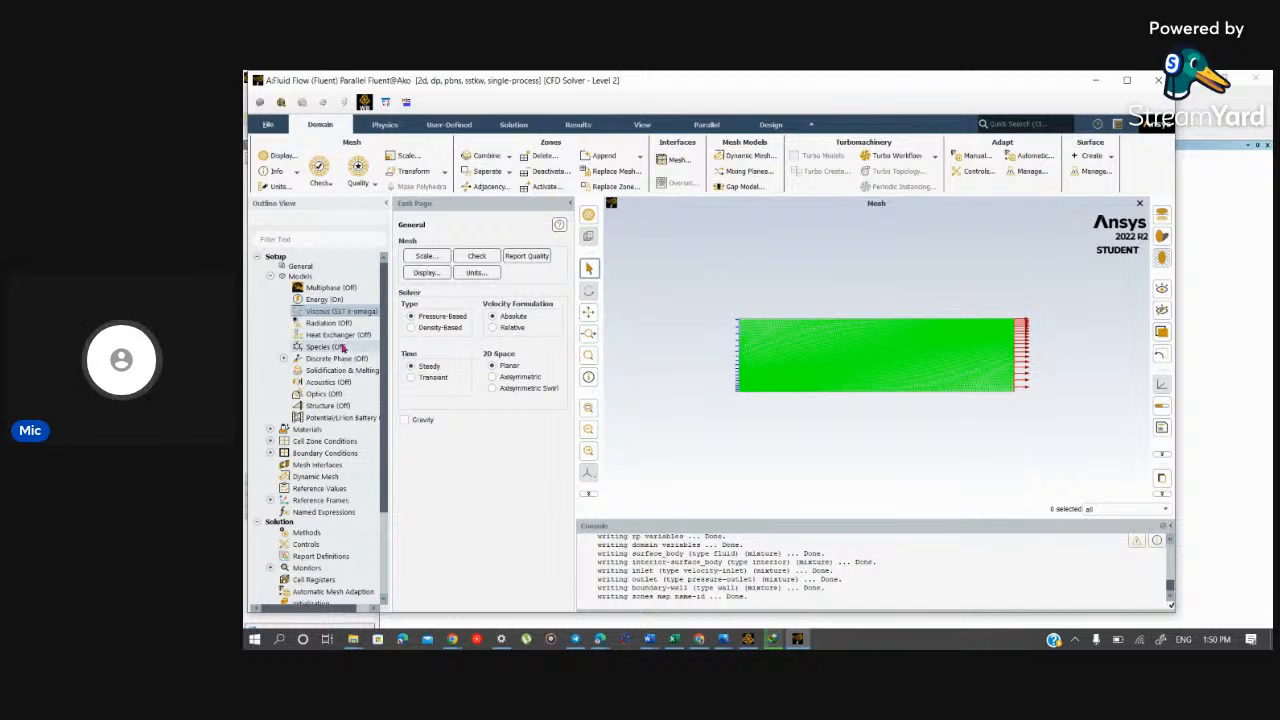
Step: Expand the fluid materials under Setup and open the air material's properties for editing
left_click(271, 429)
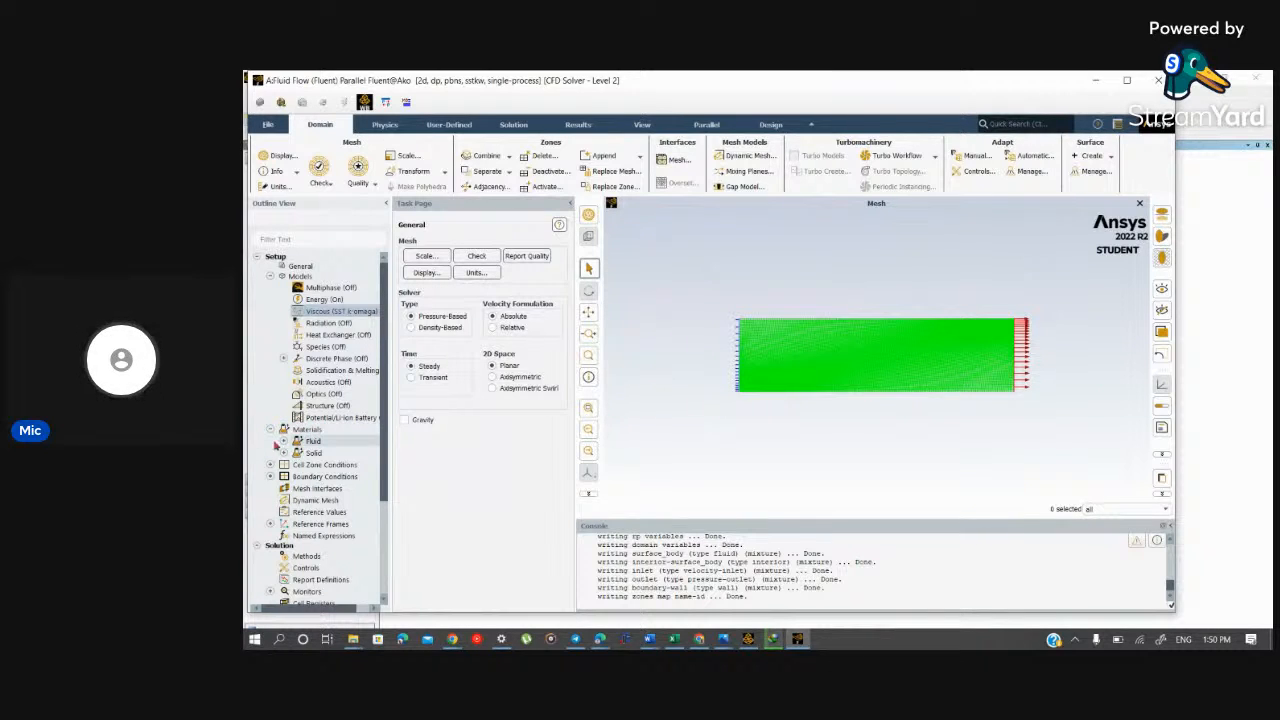
left_click(283, 441)
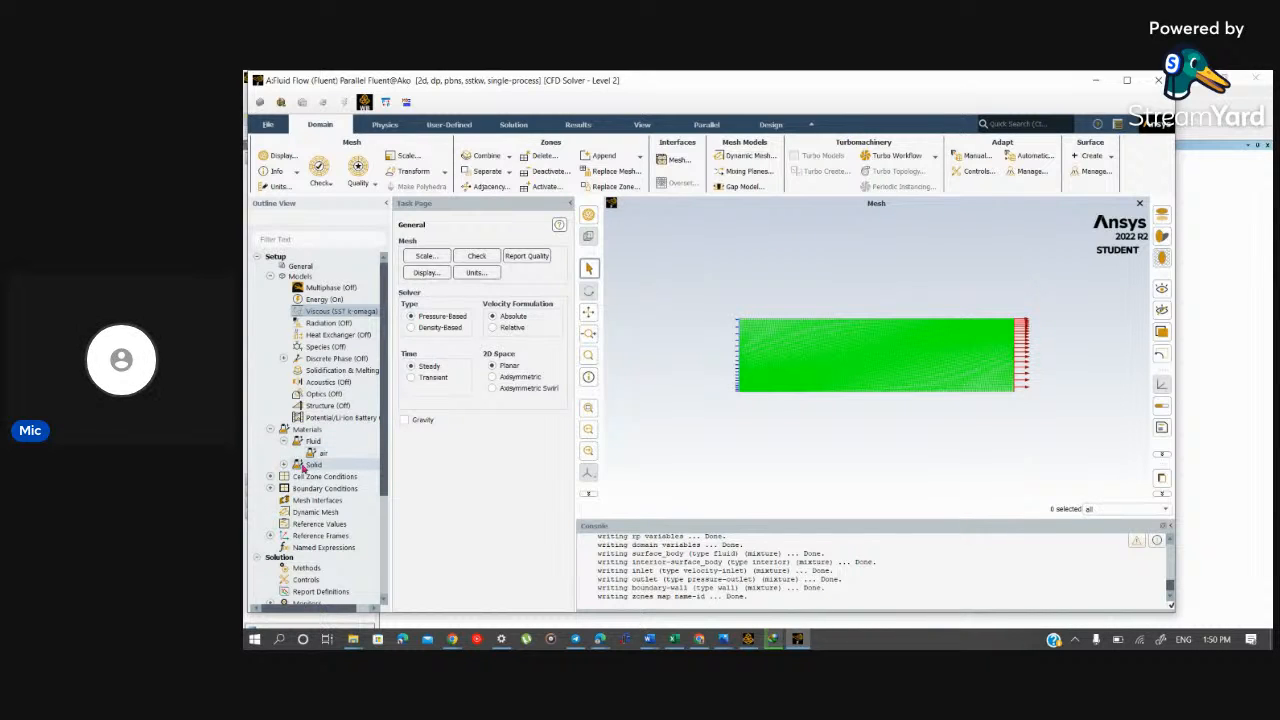
left_click(362, 456)
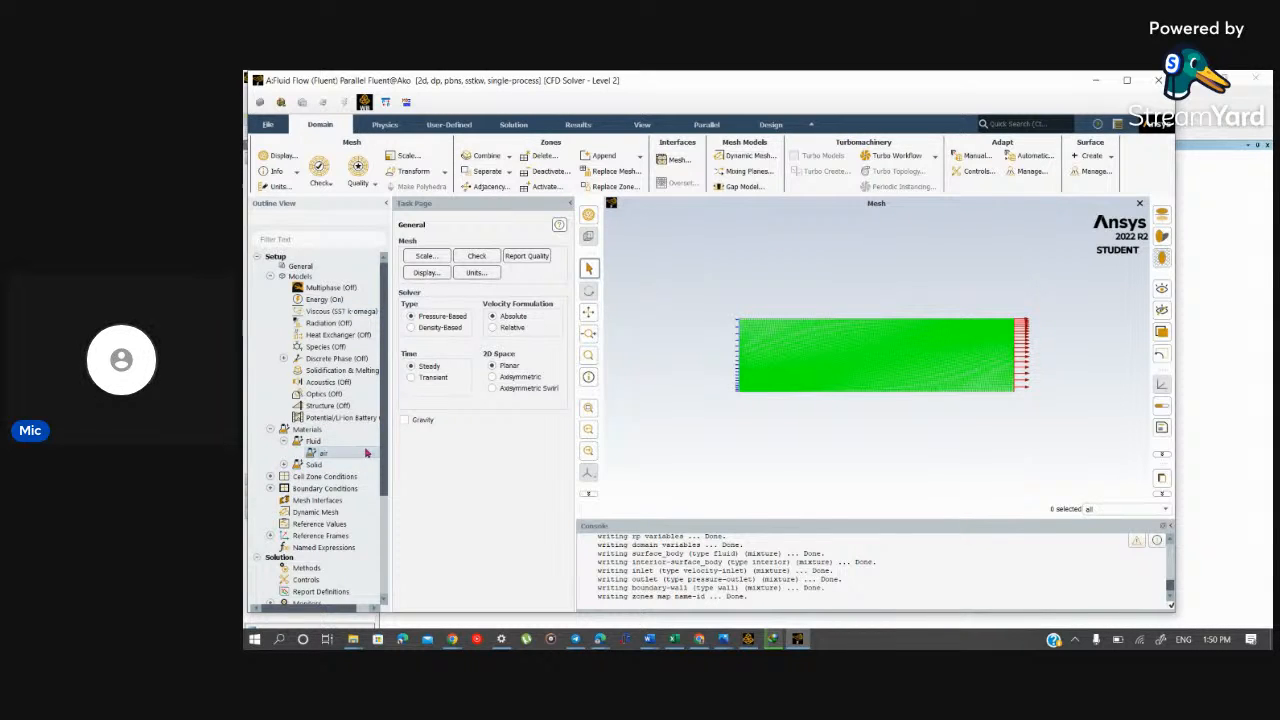
right_click(370, 452)
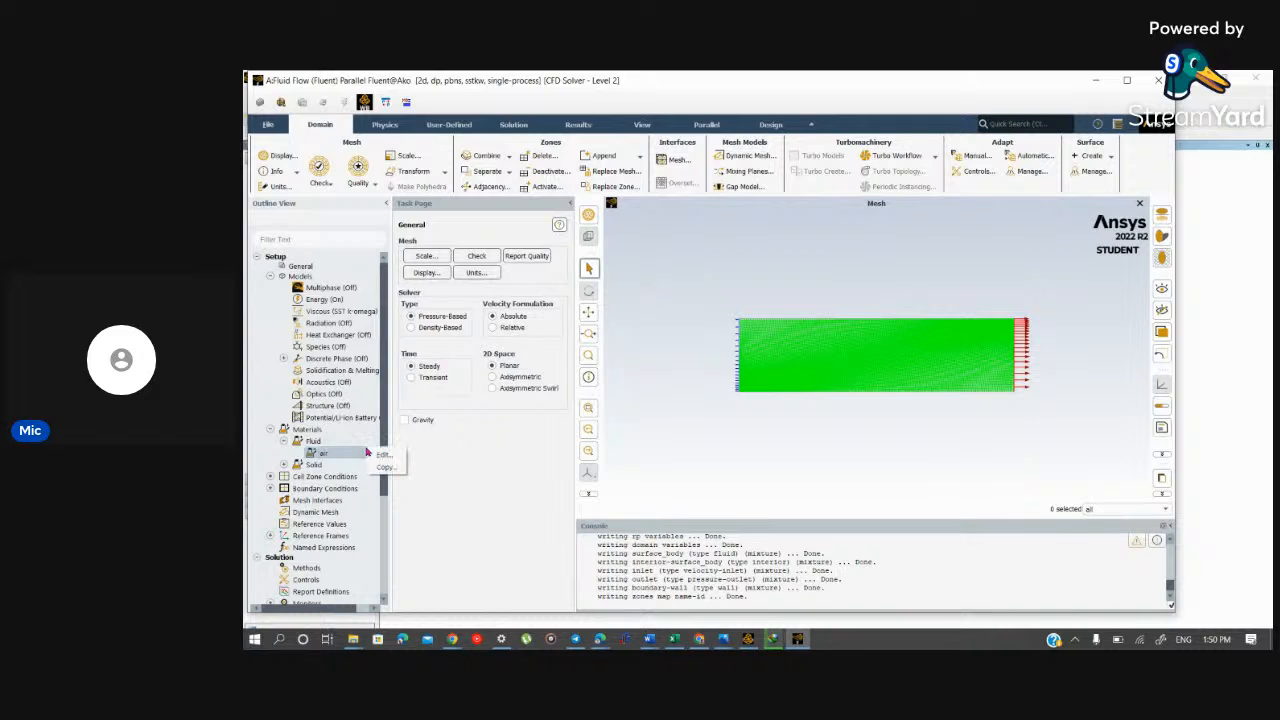
left_click(381, 456)
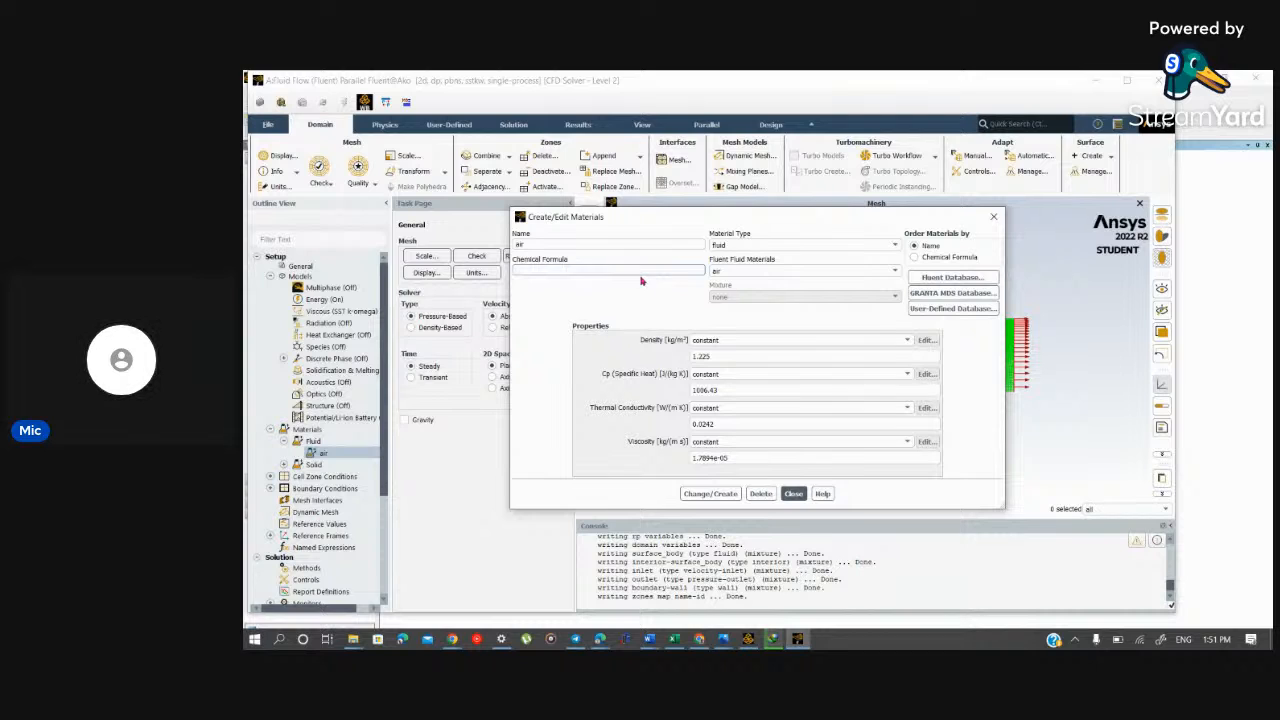
Step: Browse the fluid materials in the Fluent Database, and close both the database and the material editor
left_click(955, 278)
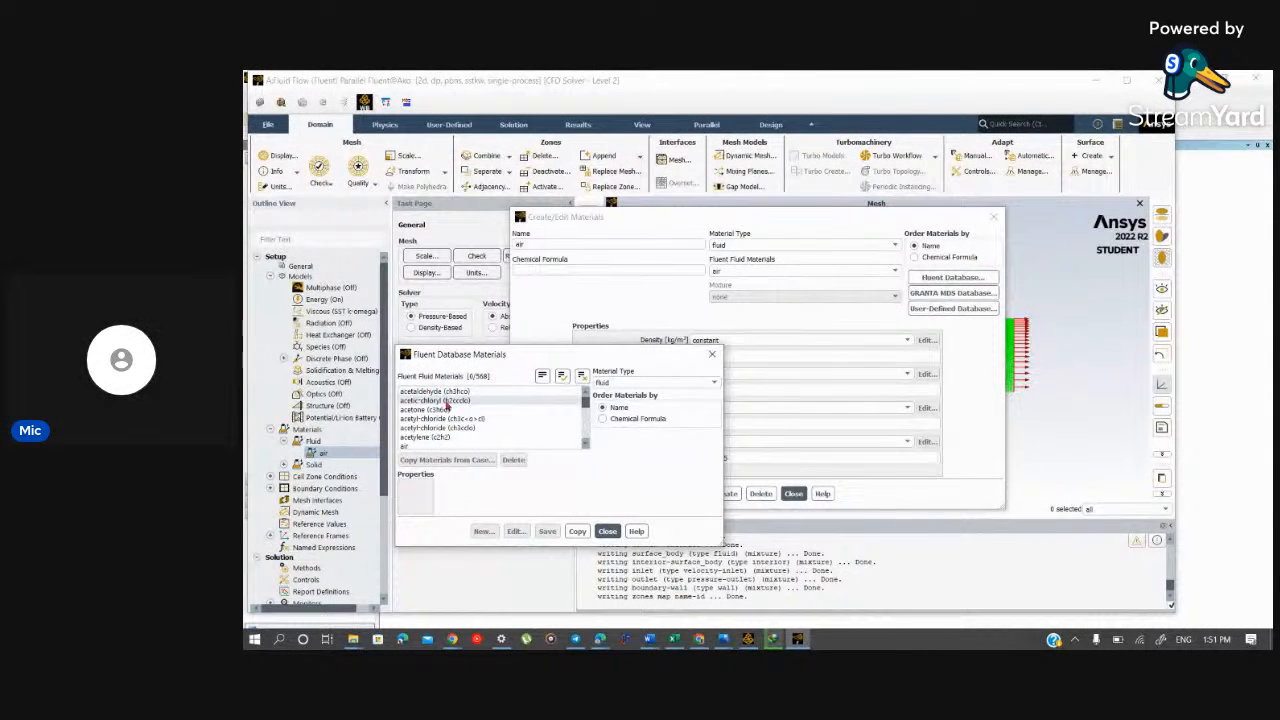
scroll(455, 418, "down", 3)
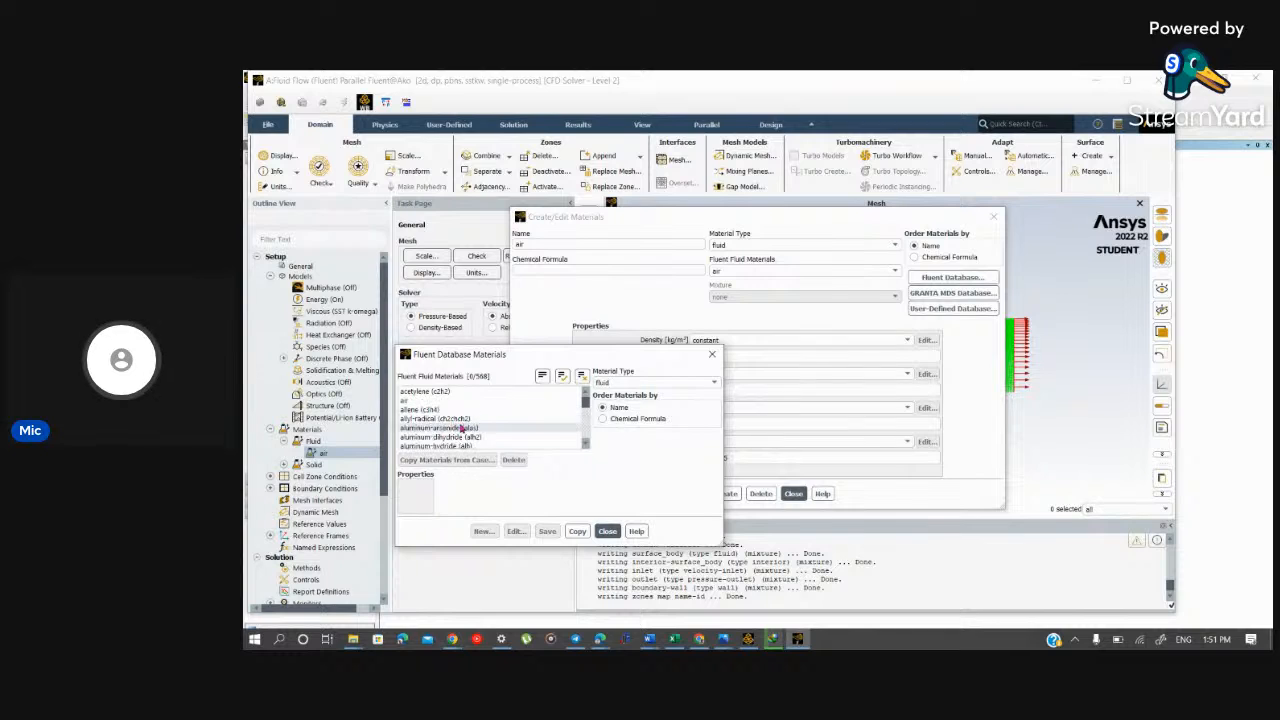
scroll(509, 415, "down", 2)
scroll(509, 417, "down", 10)
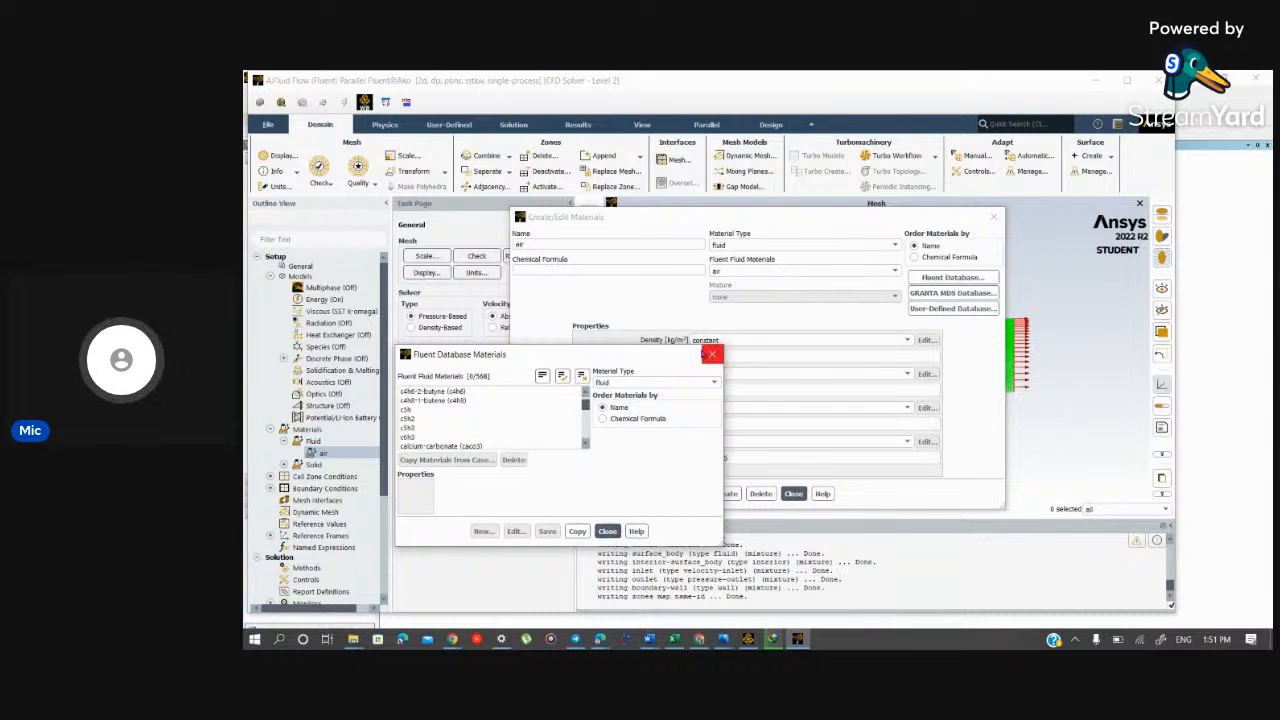
left_click(710, 354)
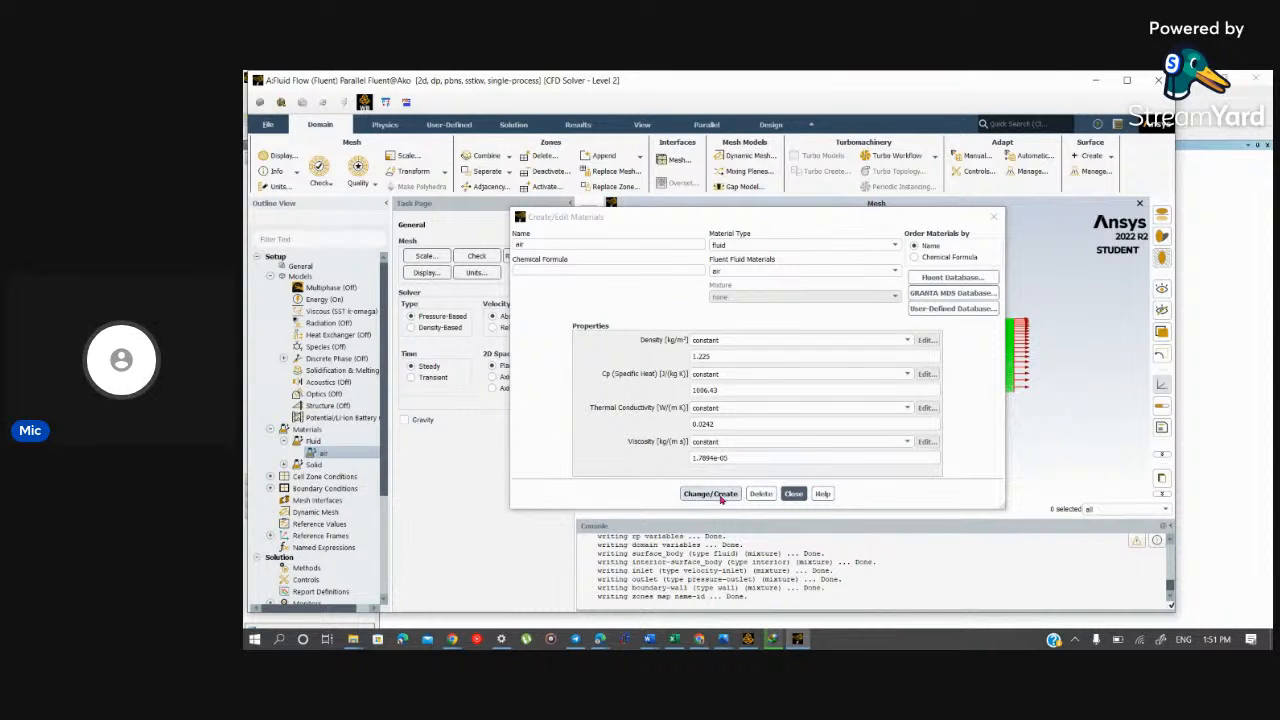
left_click(793, 494)
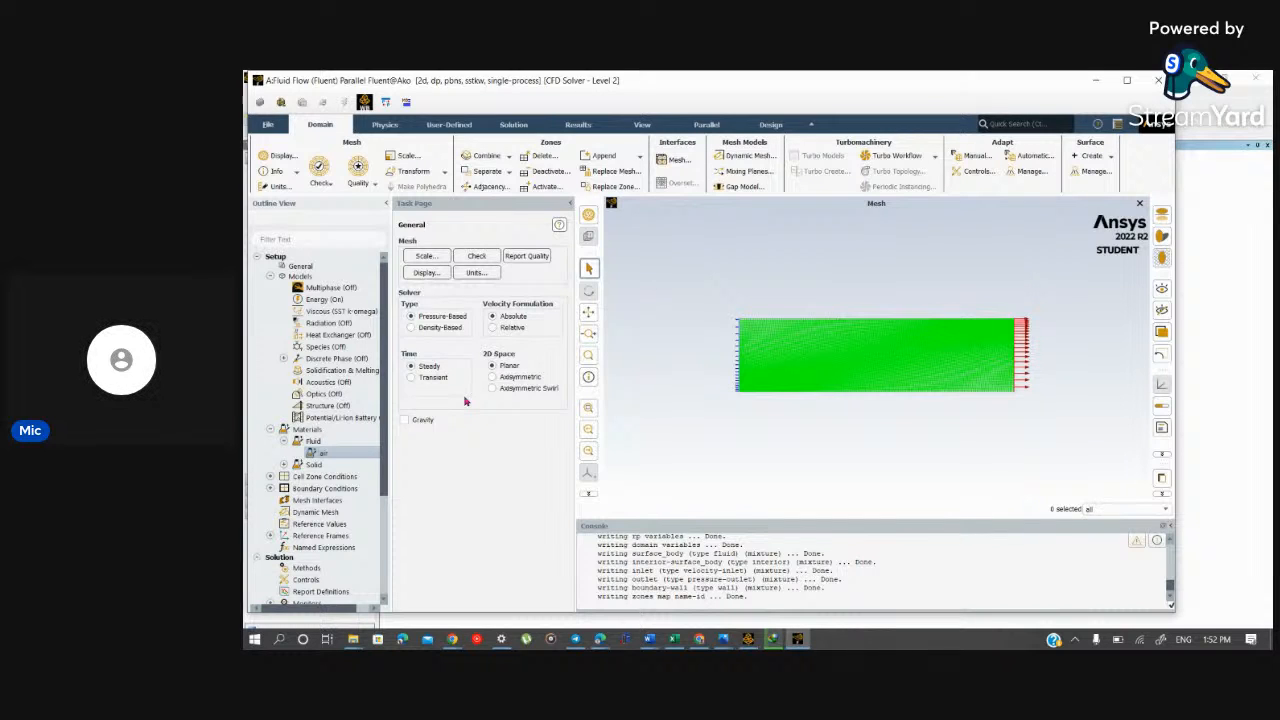
Step: Reopen the air material for editing and select gallium in the Fluent Database's fluid materials
right_click(376, 454)
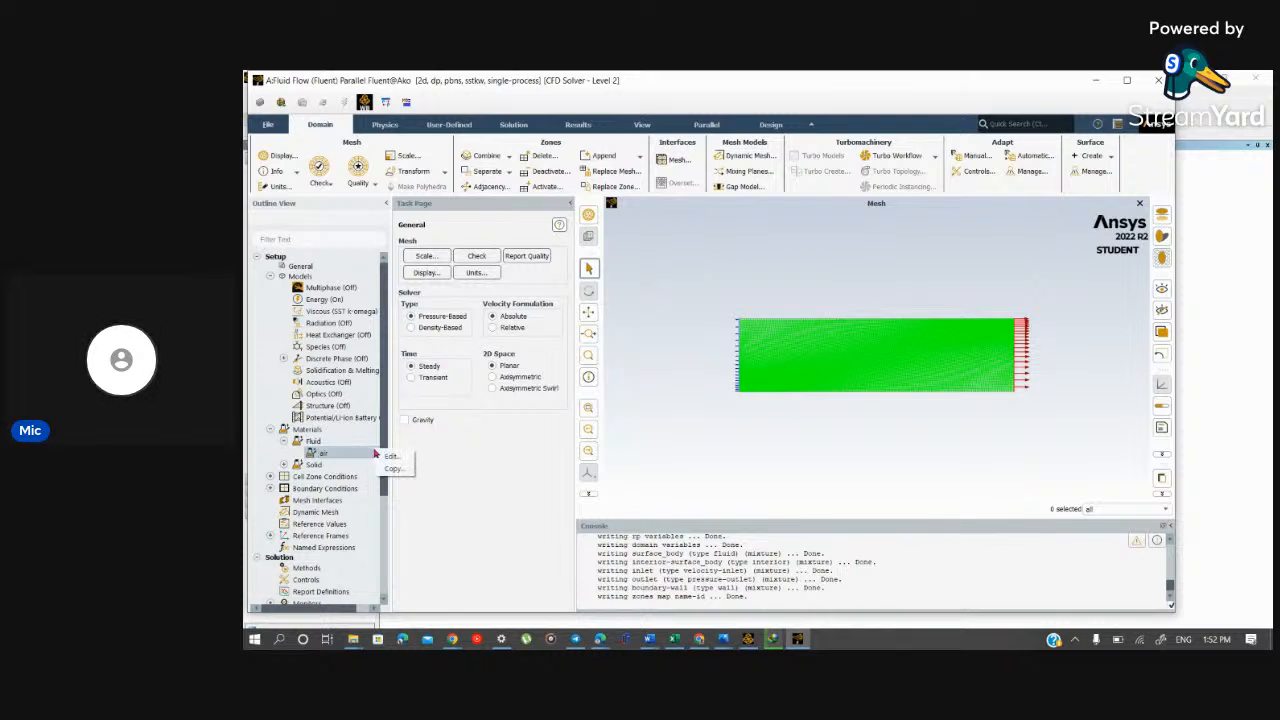
left_click(391, 457)
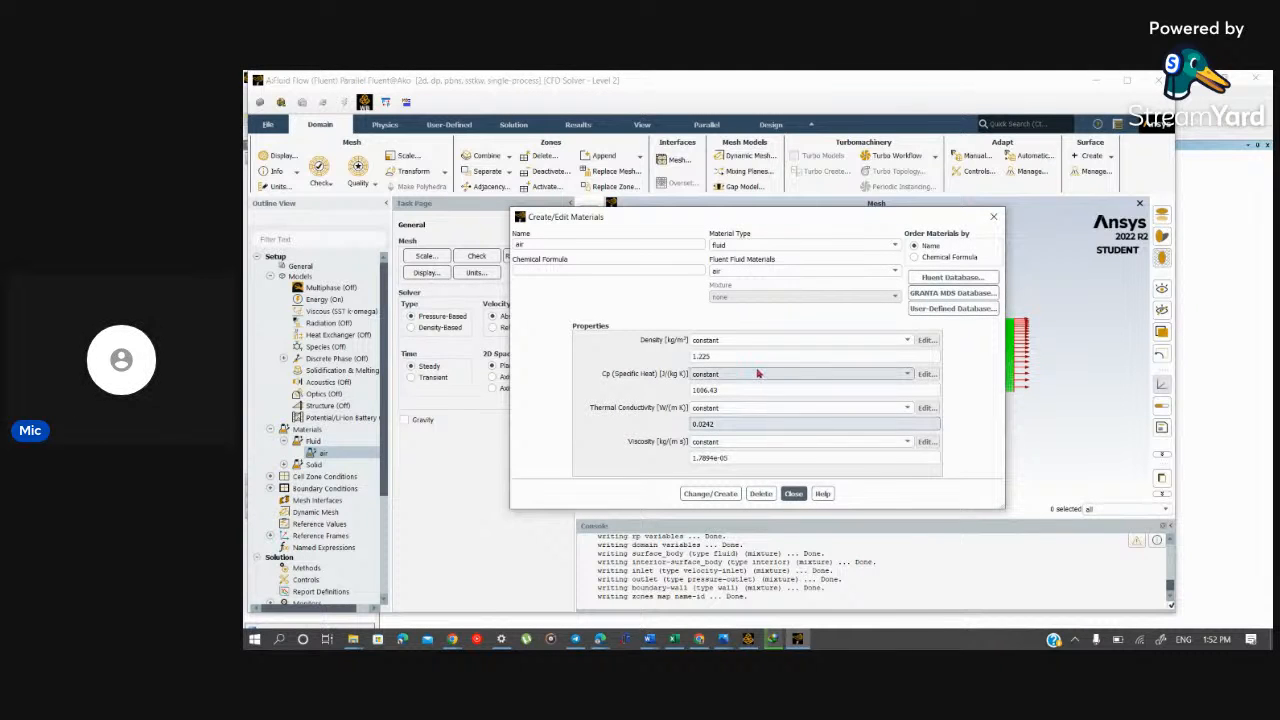
left_click(718, 356)
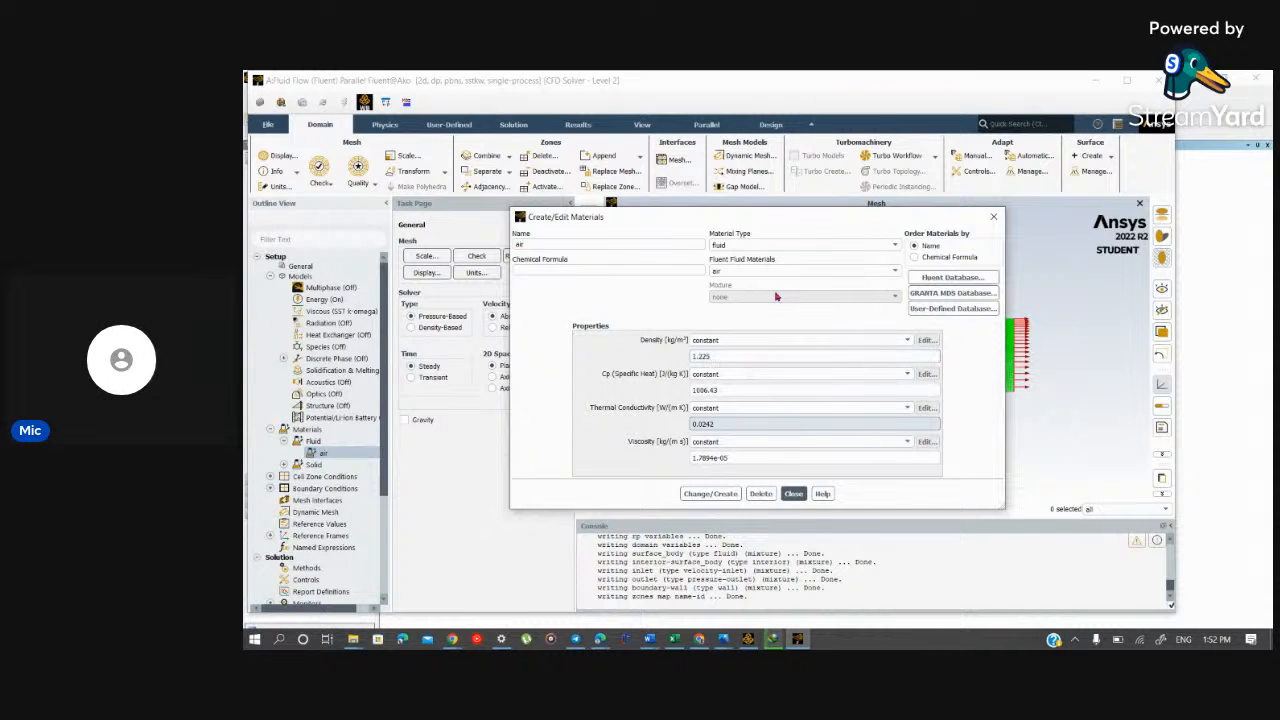
left_click(955, 279)
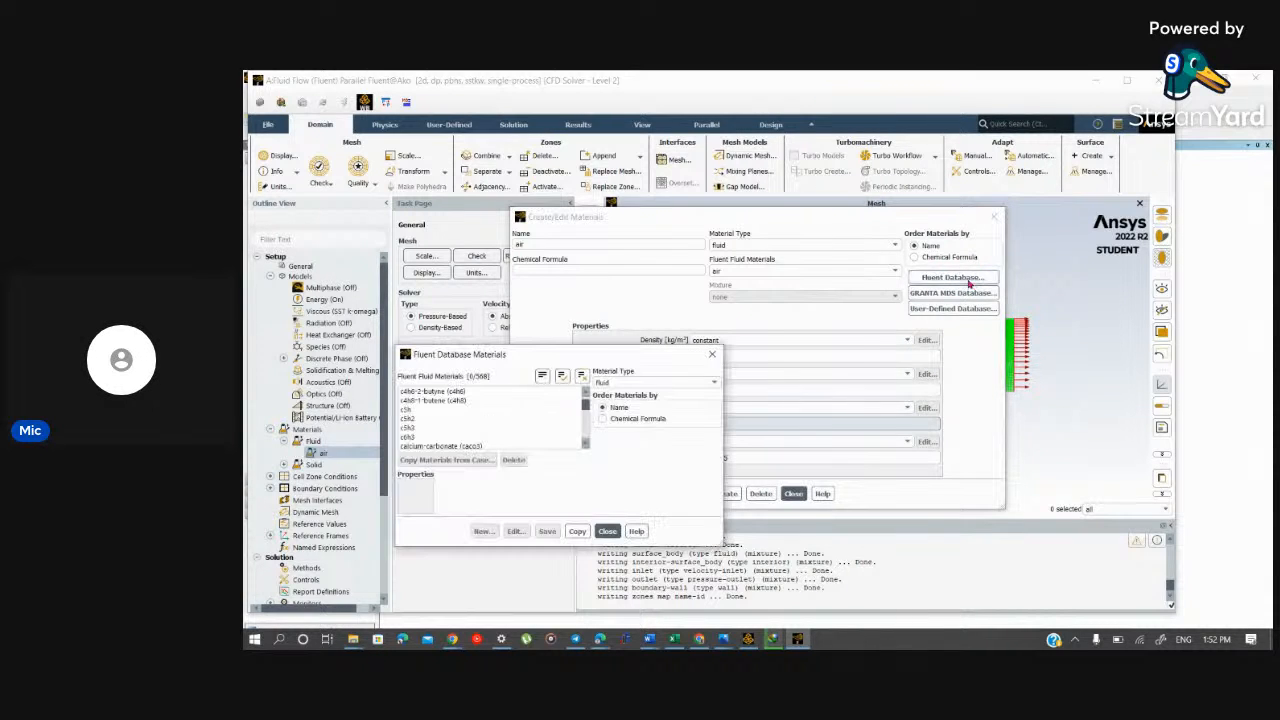
scroll(509, 436, "down", 3)
scroll(548, 430, "down", 5)
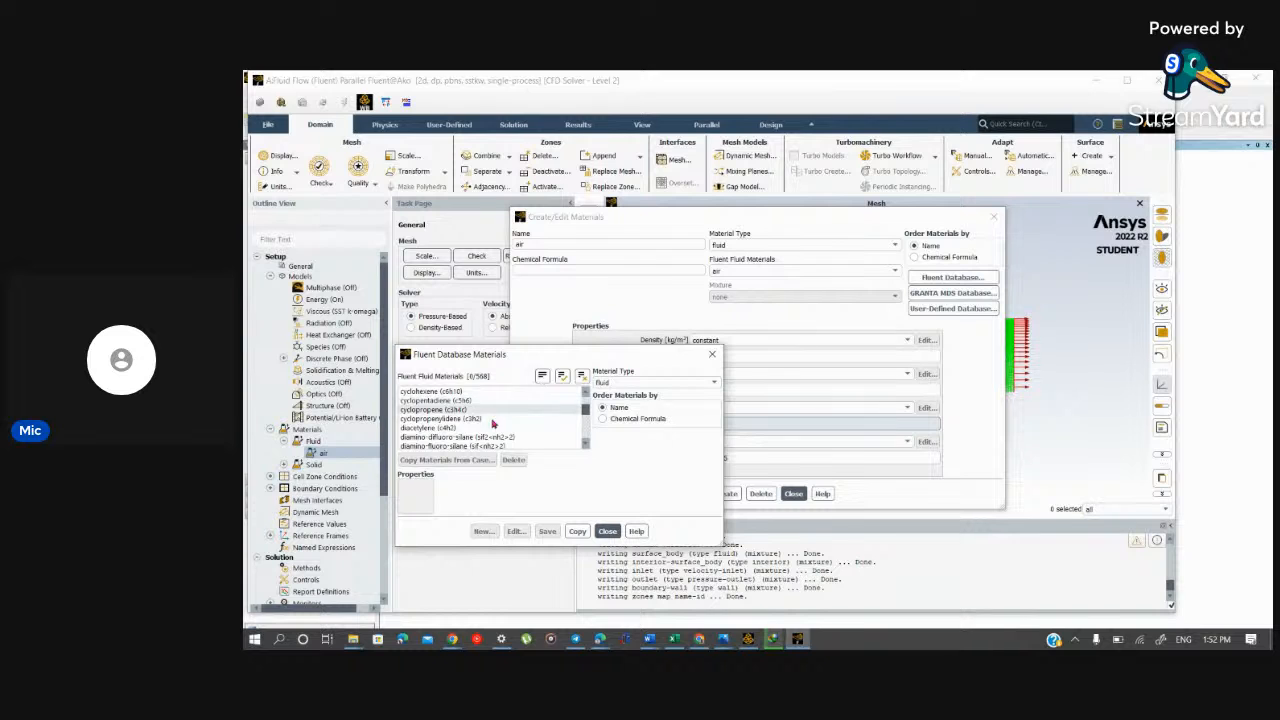
scroll(530, 430, "down", 6)
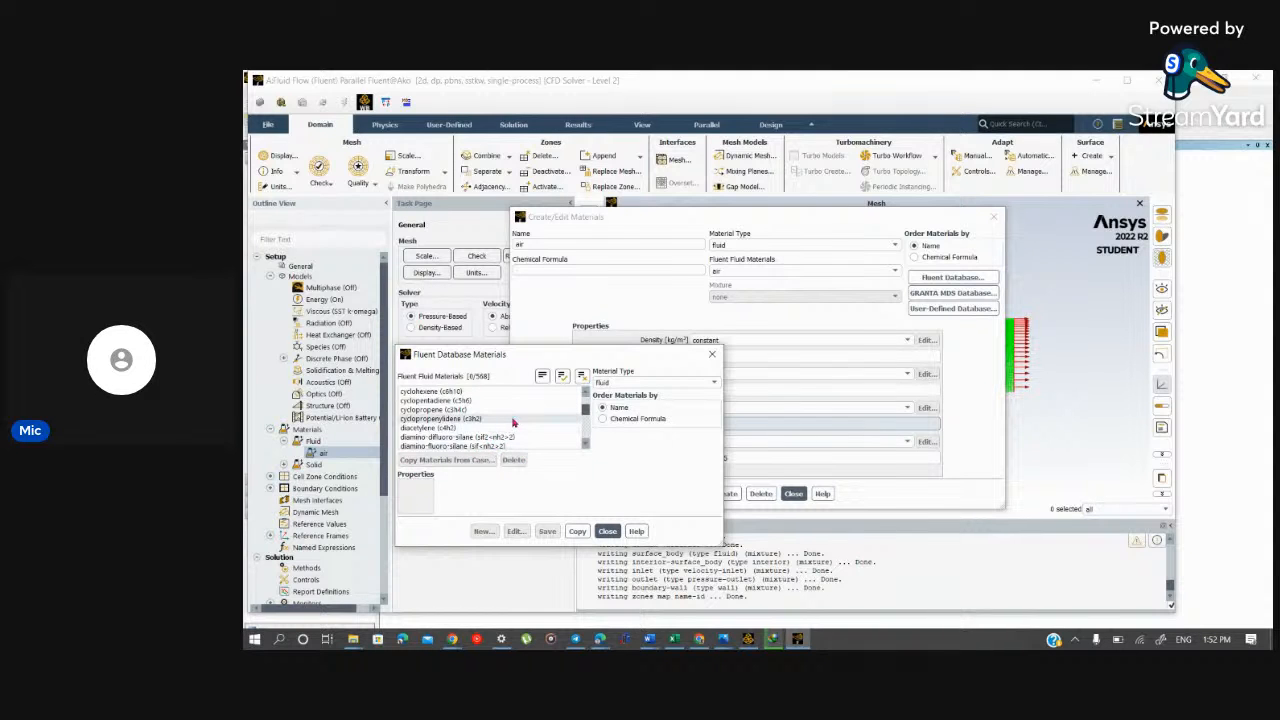
scroll(555, 430, "down", 10)
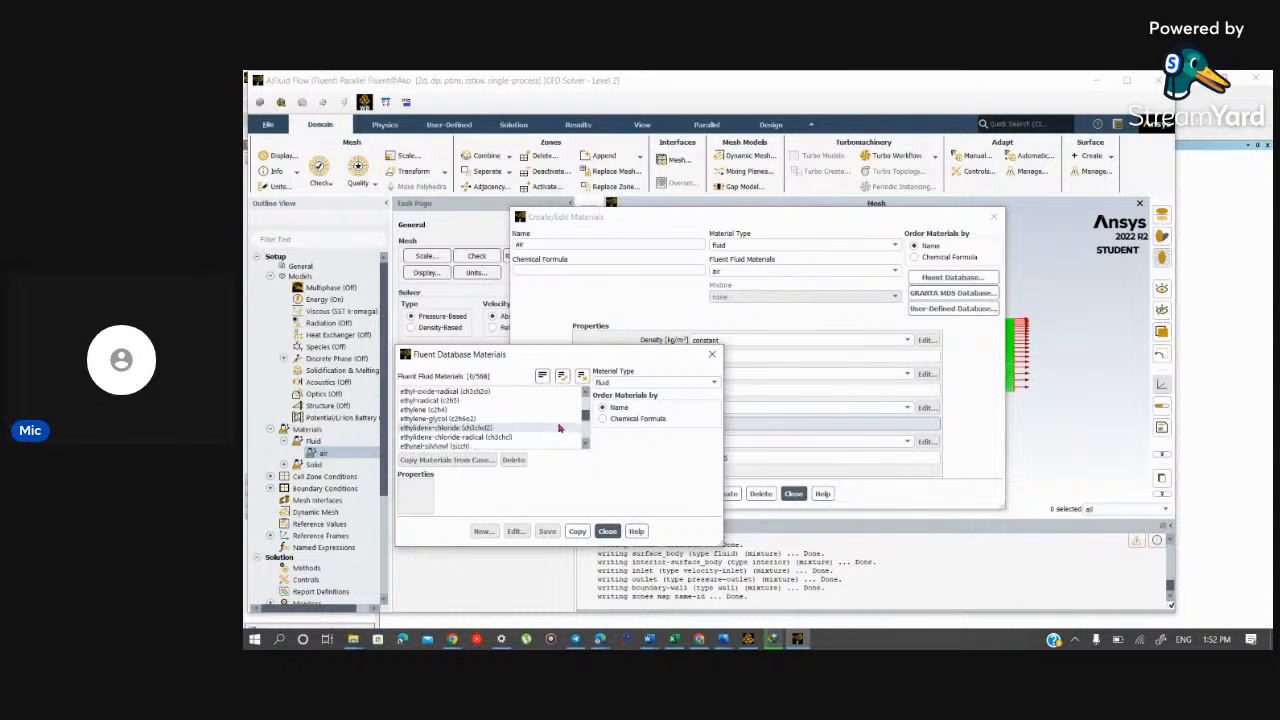
left_click(505, 410)
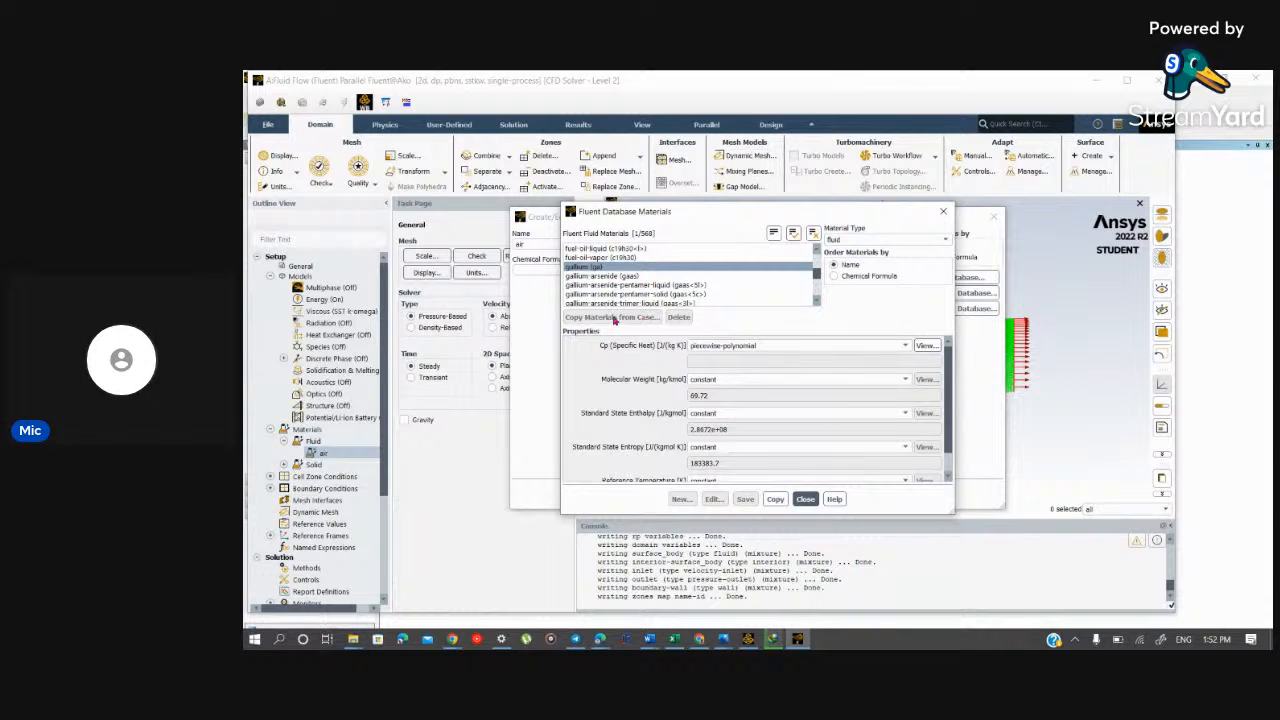
Step: Add water-liquid to the database selection, copy the selected gallium and water-liquid into the case, and close the material dialogs
scroll(735, 272, "down", 10)
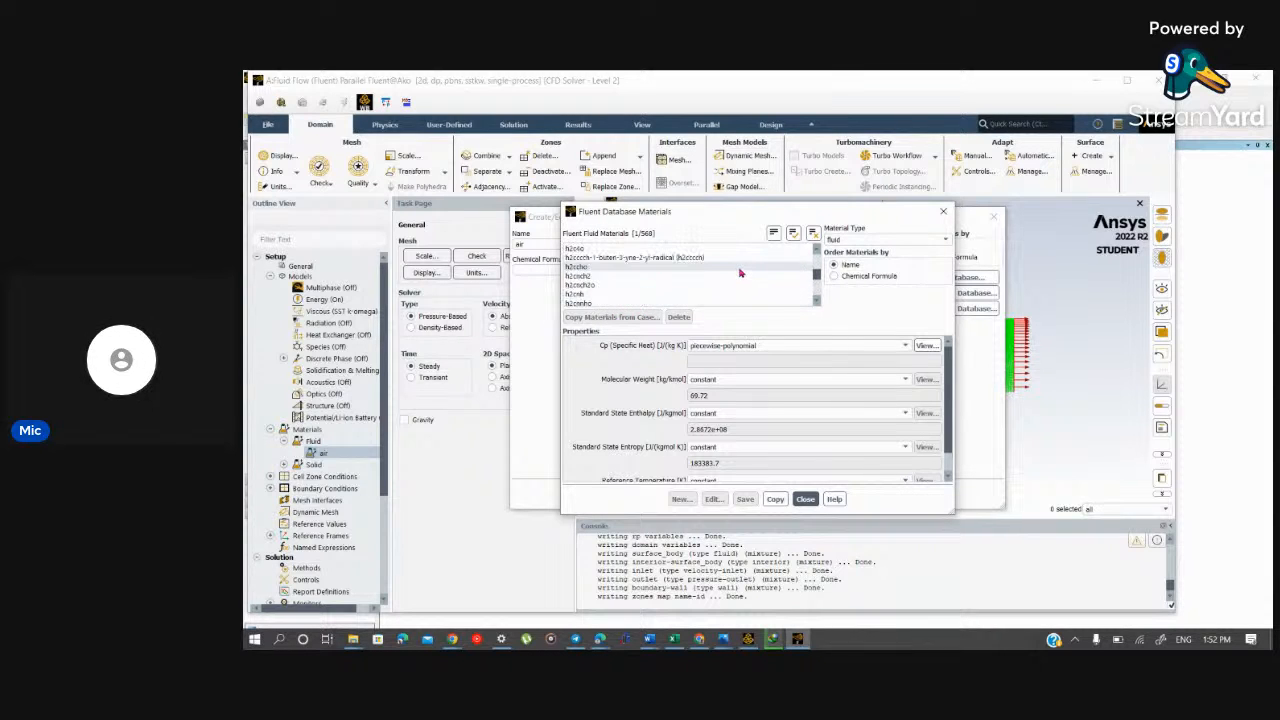
scroll(733, 277, "up", 5)
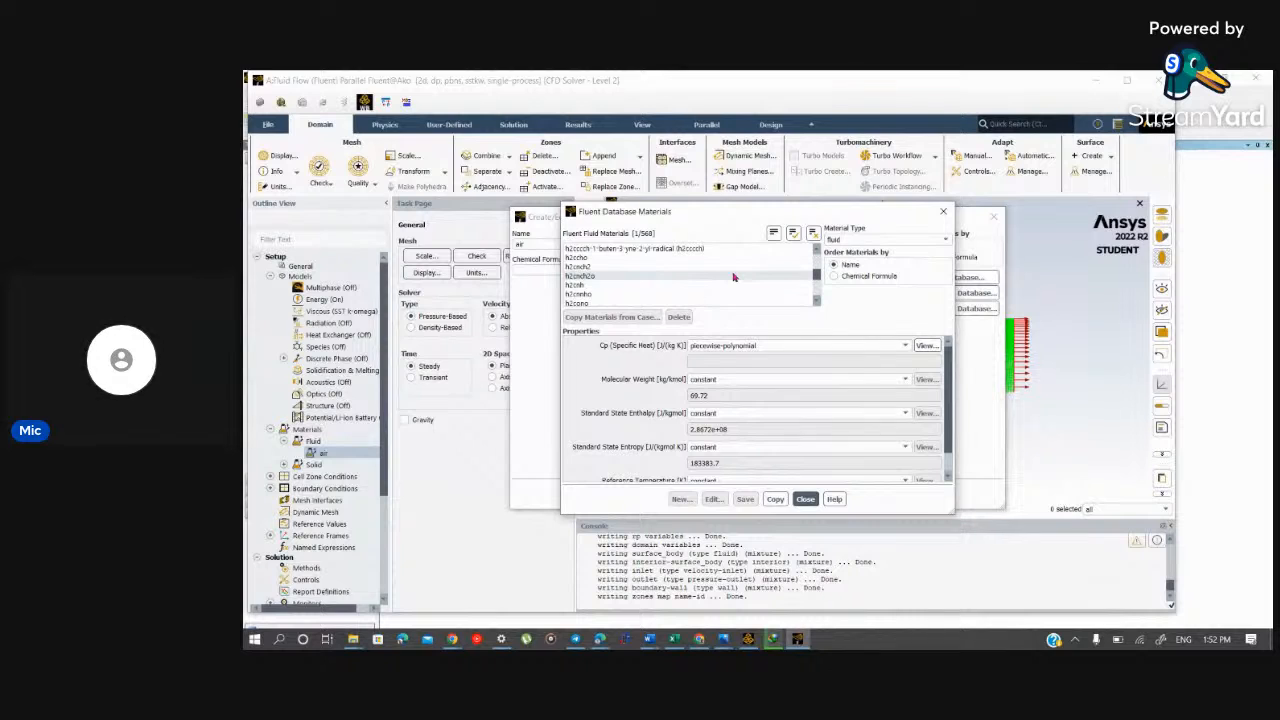
scroll(735, 277, "down", 20)
scroll(750, 272, "down", 20)
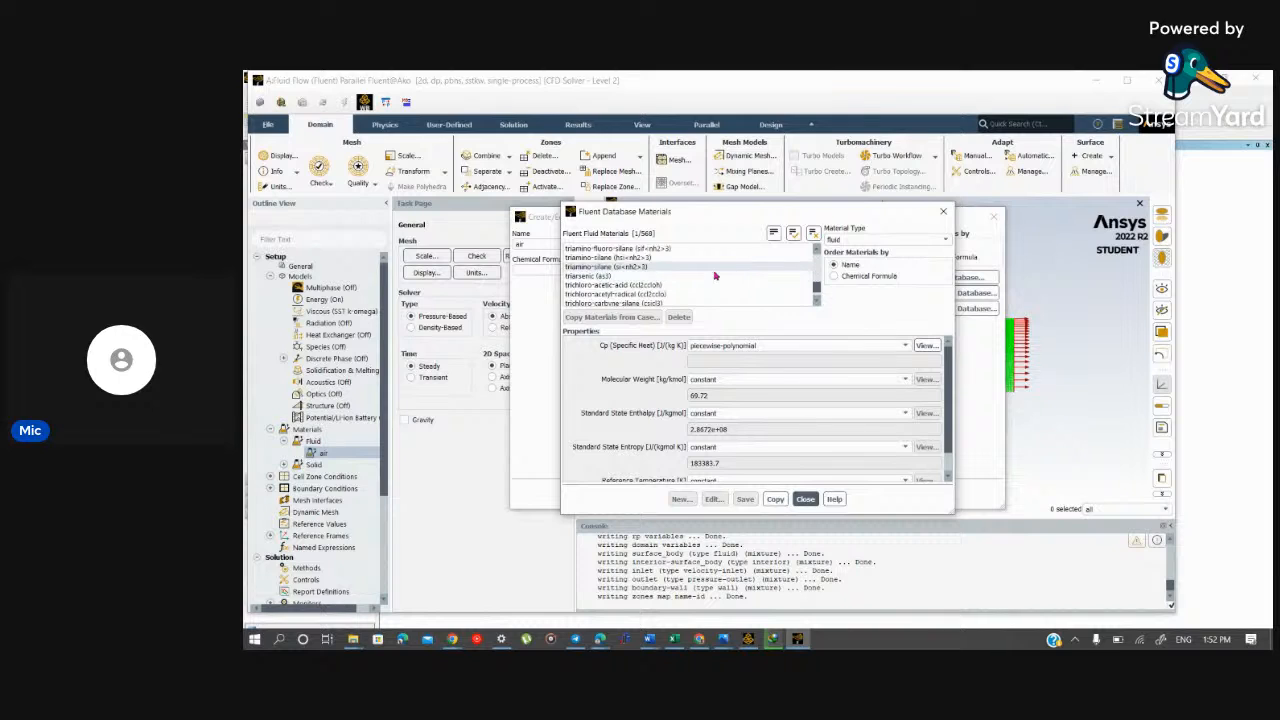
scroll(718, 277, "down", 10)
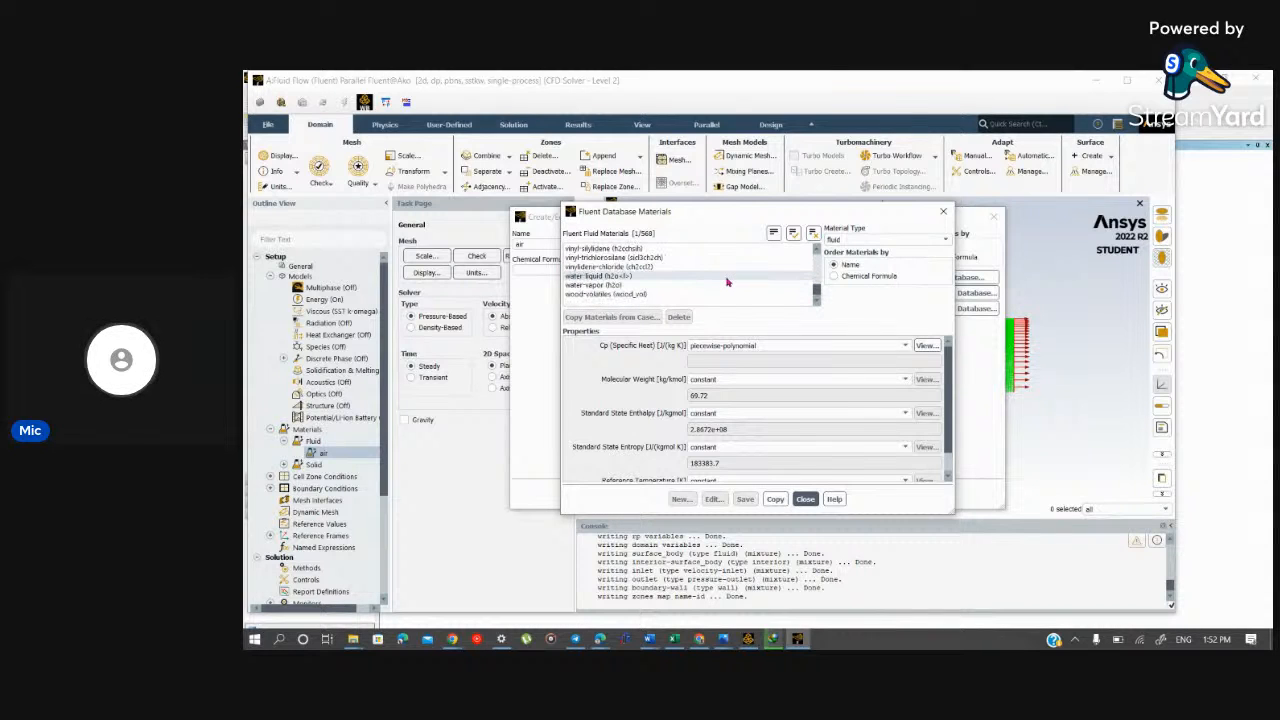
left_click(695, 277, "ctrl")
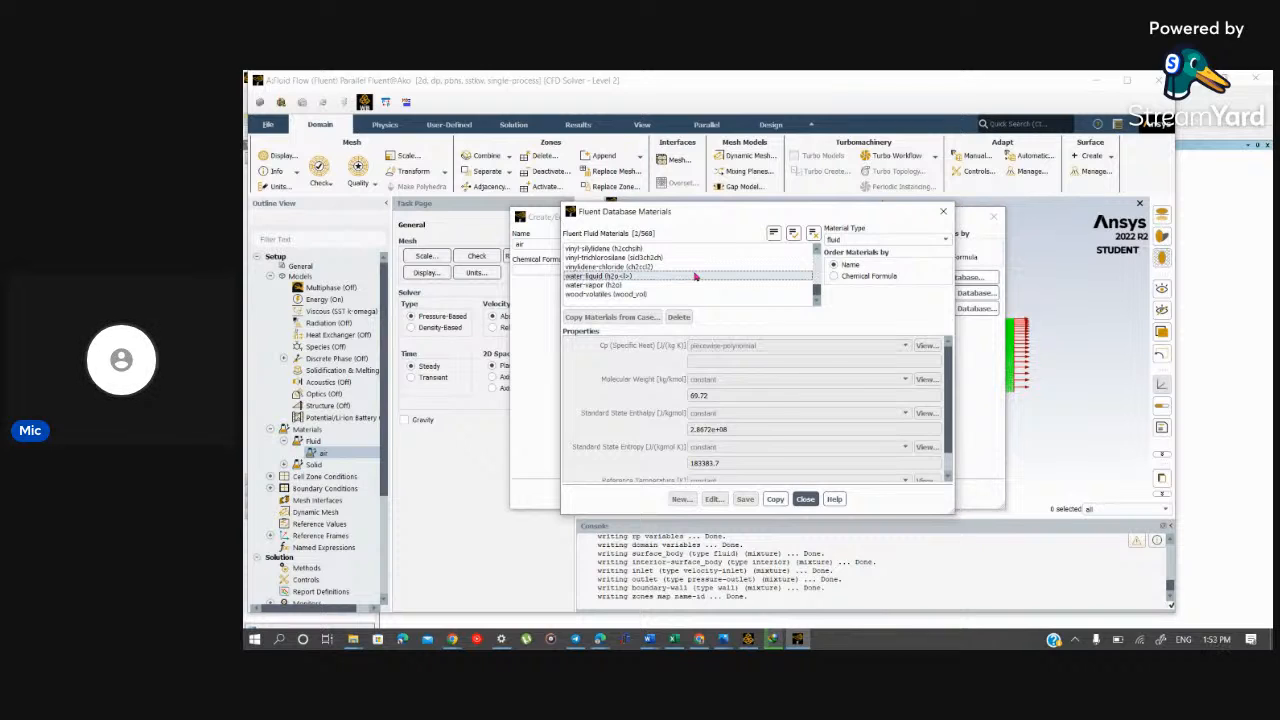
left_click(695, 277, "ctrl")
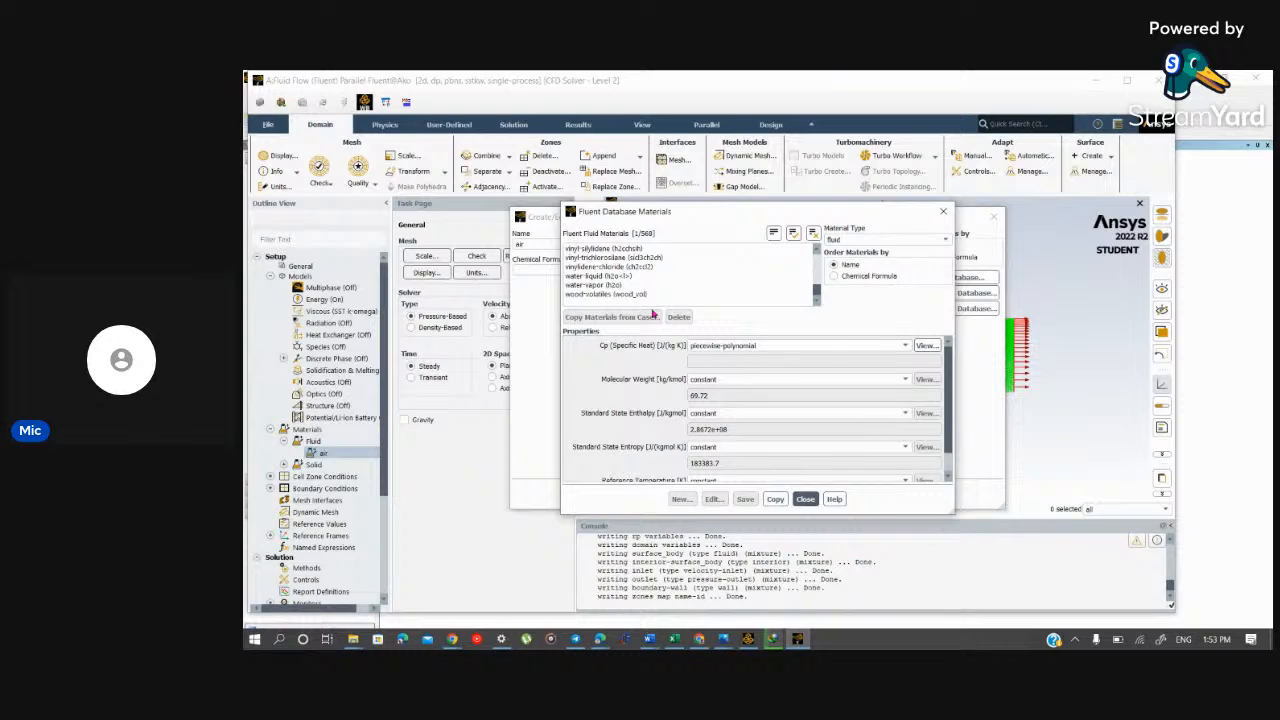
left_click(670, 277)
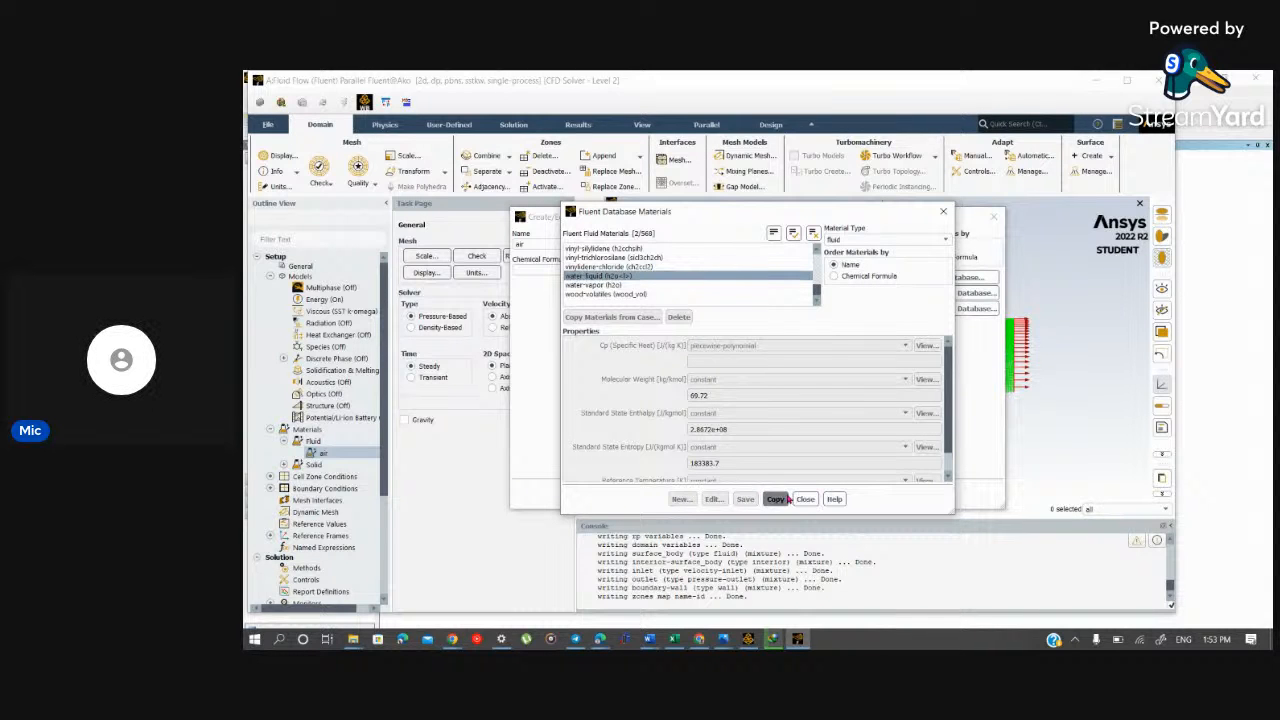
left_click(777, 499)
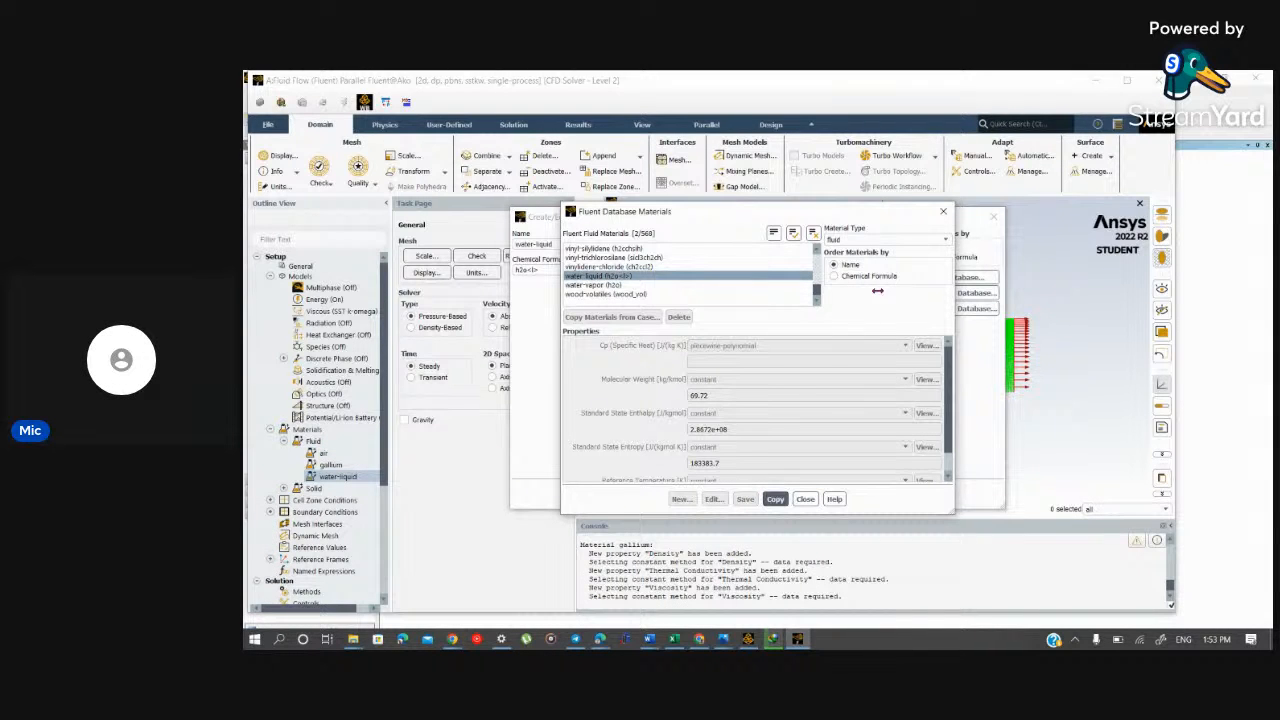
left_click(942, 211)
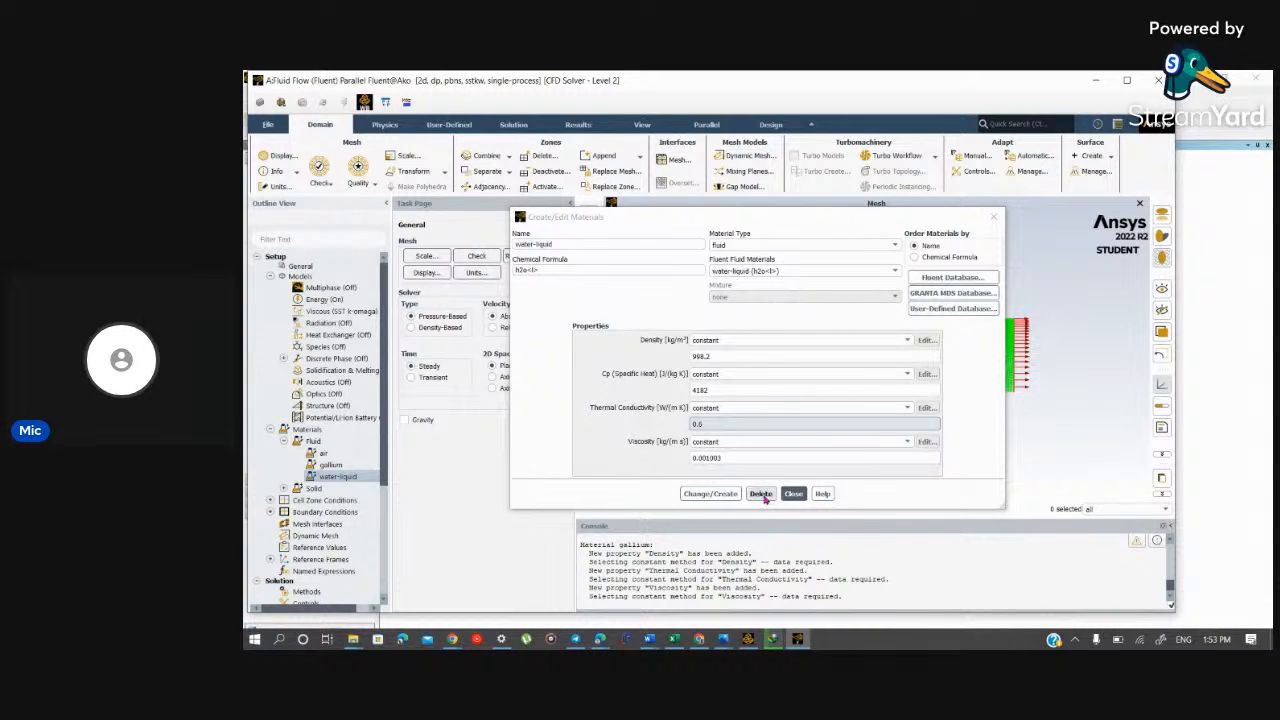
left_click(795, 494)
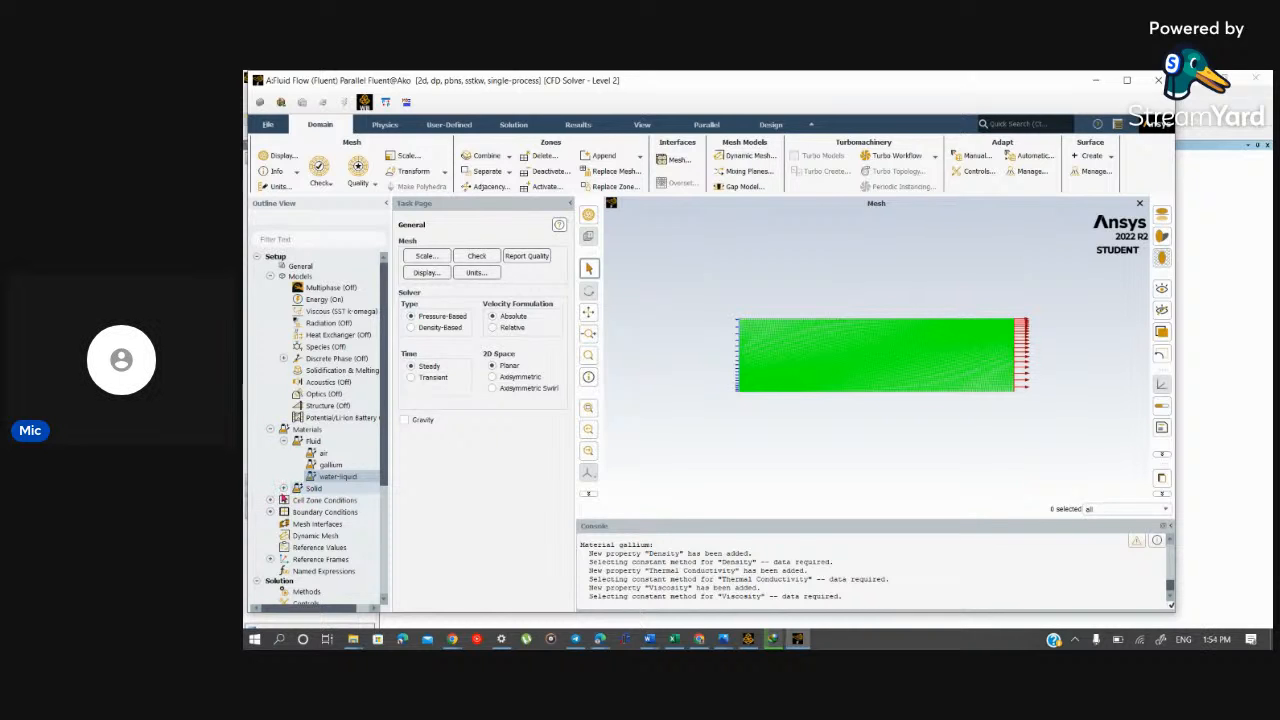
Step: Expand the Solid materials branch and the Boundary Conditions branch in the outline
left_click(284, 488)
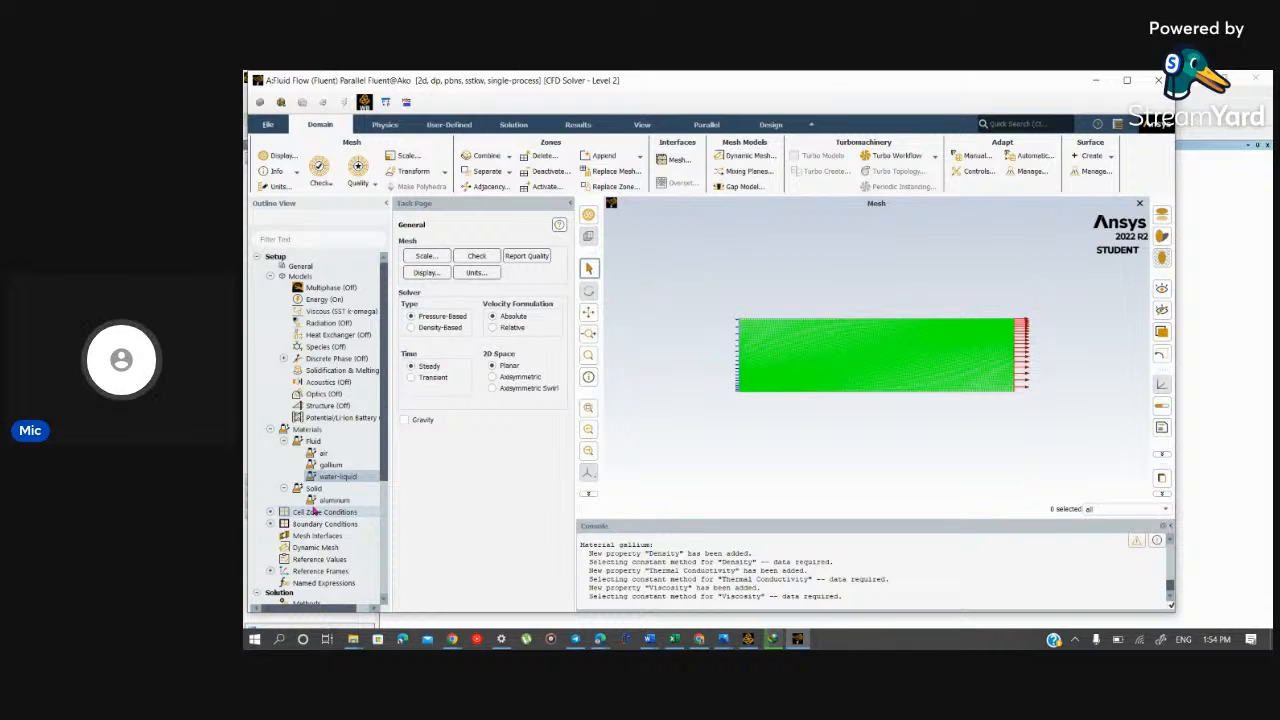
scroll(339, 421, "down", 2)
scroll(339, 421, "down", 2)
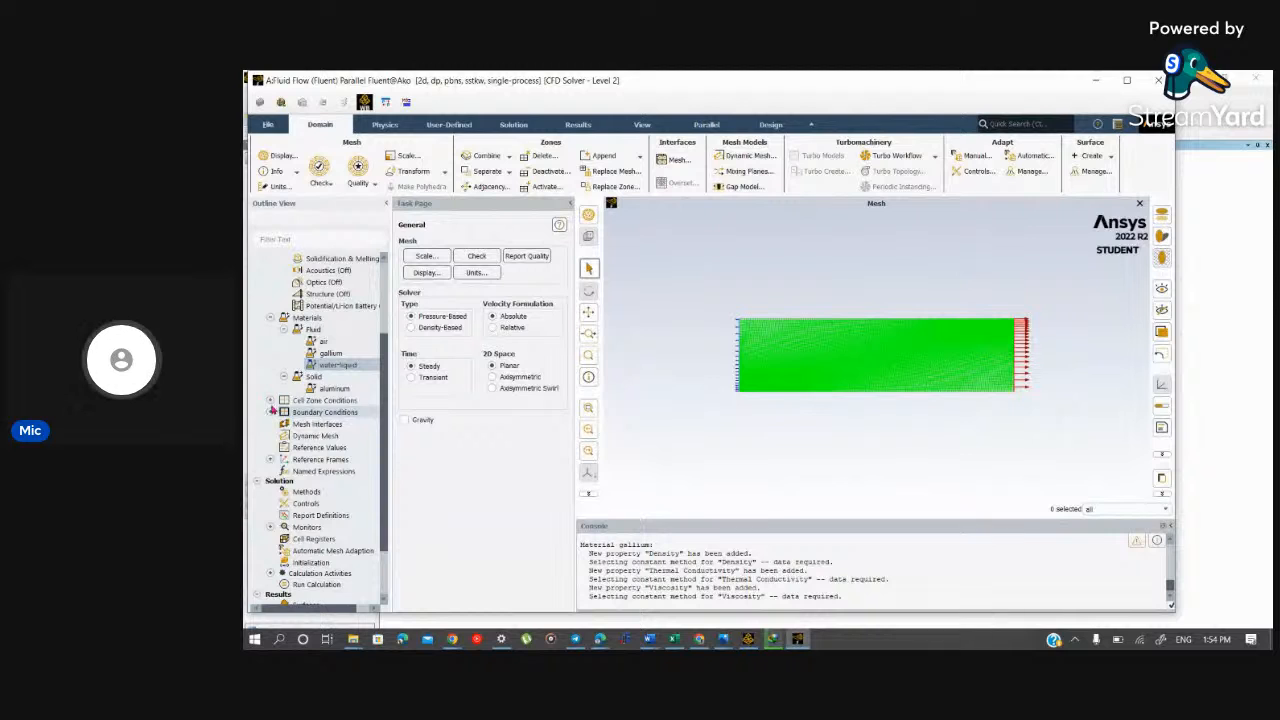
left_click(270, 412)
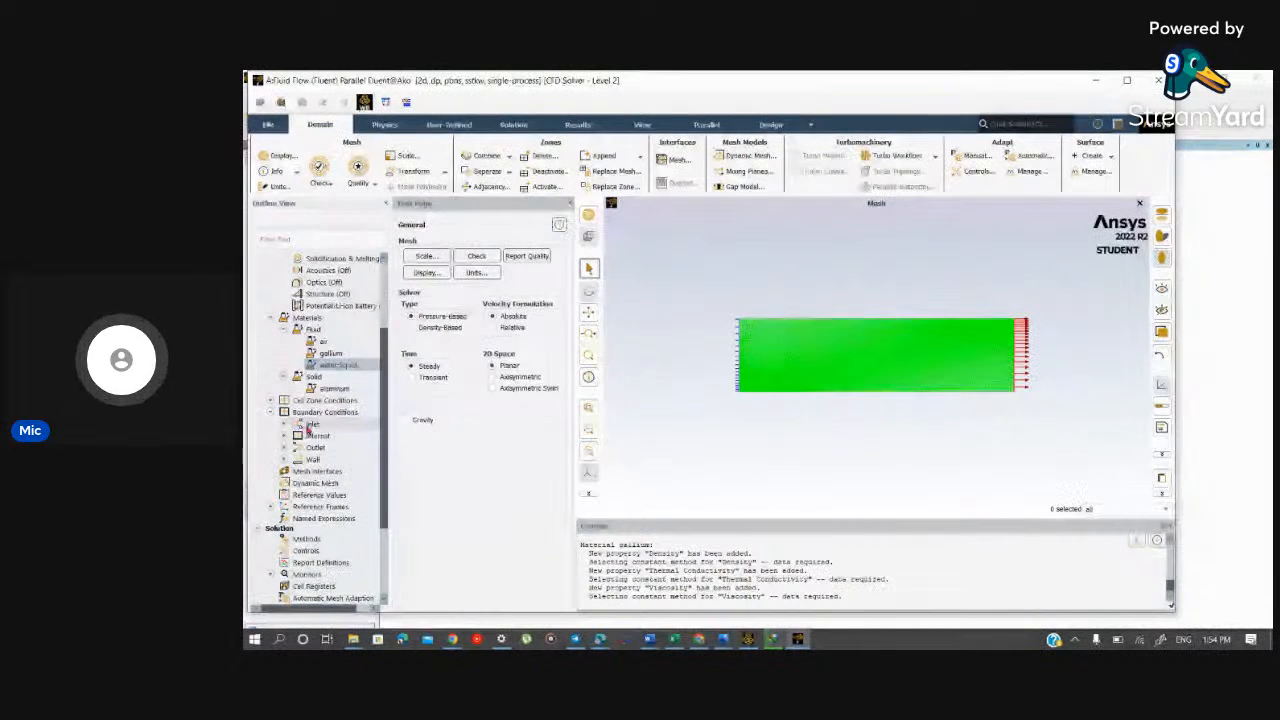
Step: Open the inlet zone's velocity-inlet condition, set its velocity magnitude to 3 m/s, and apply it
left_click(284, 424)
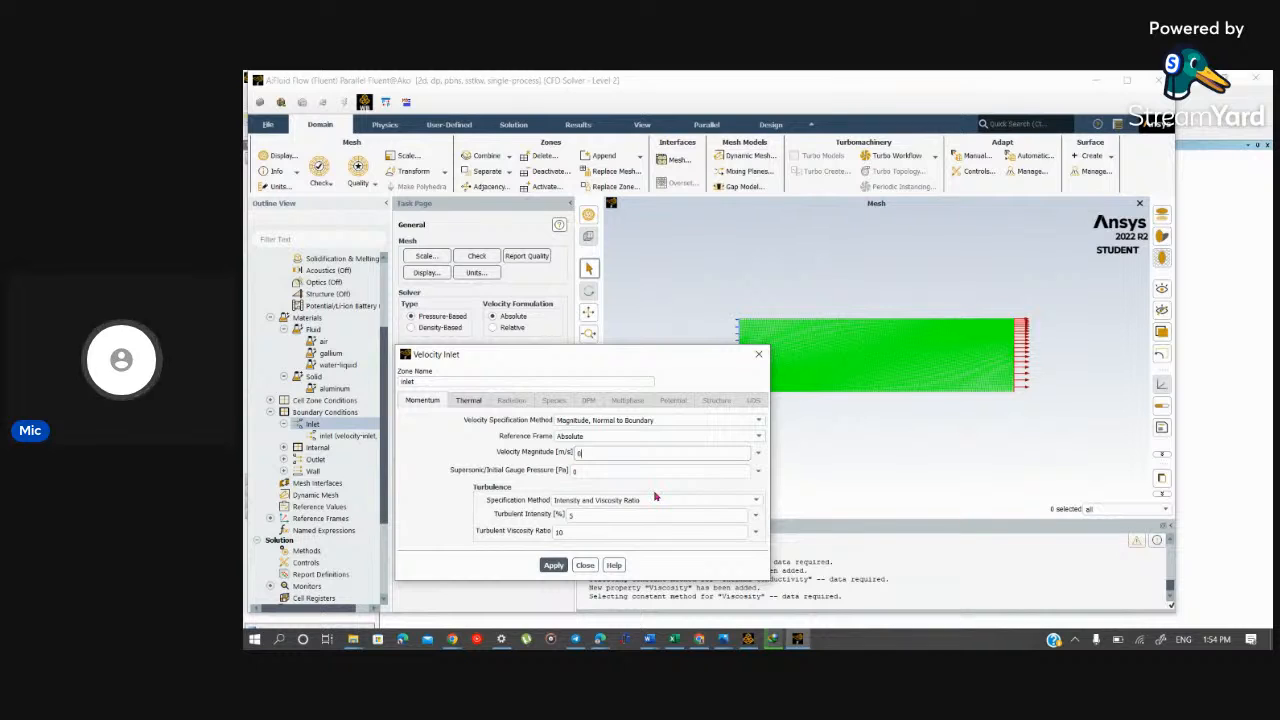
key("BackSpace")
type("10")
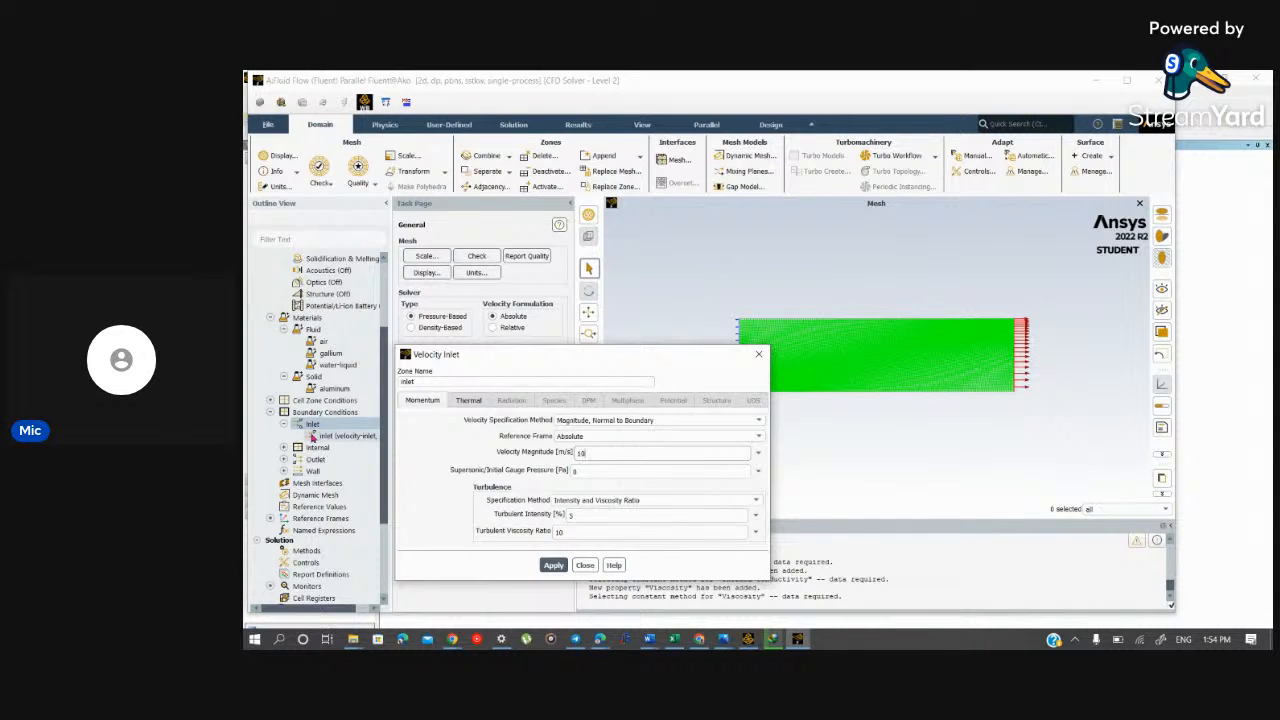
scroll(305, 415, "up", 3)
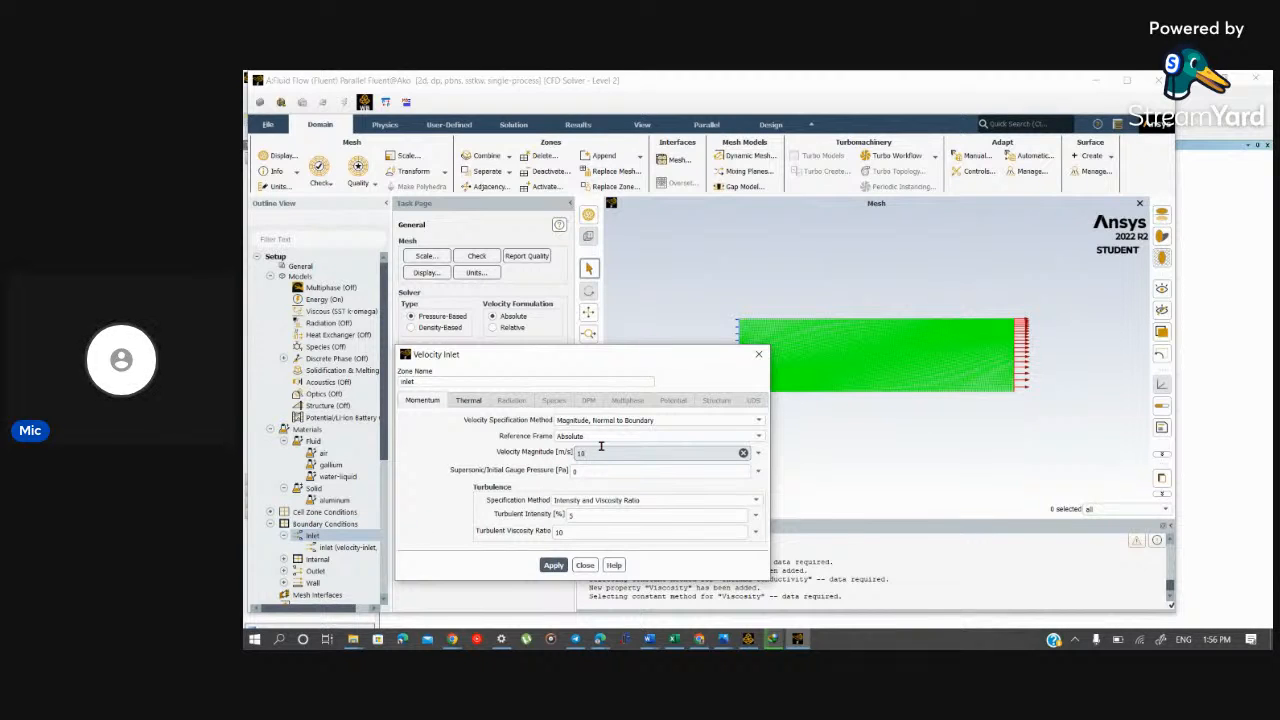
key("BackSpace")
type("3")
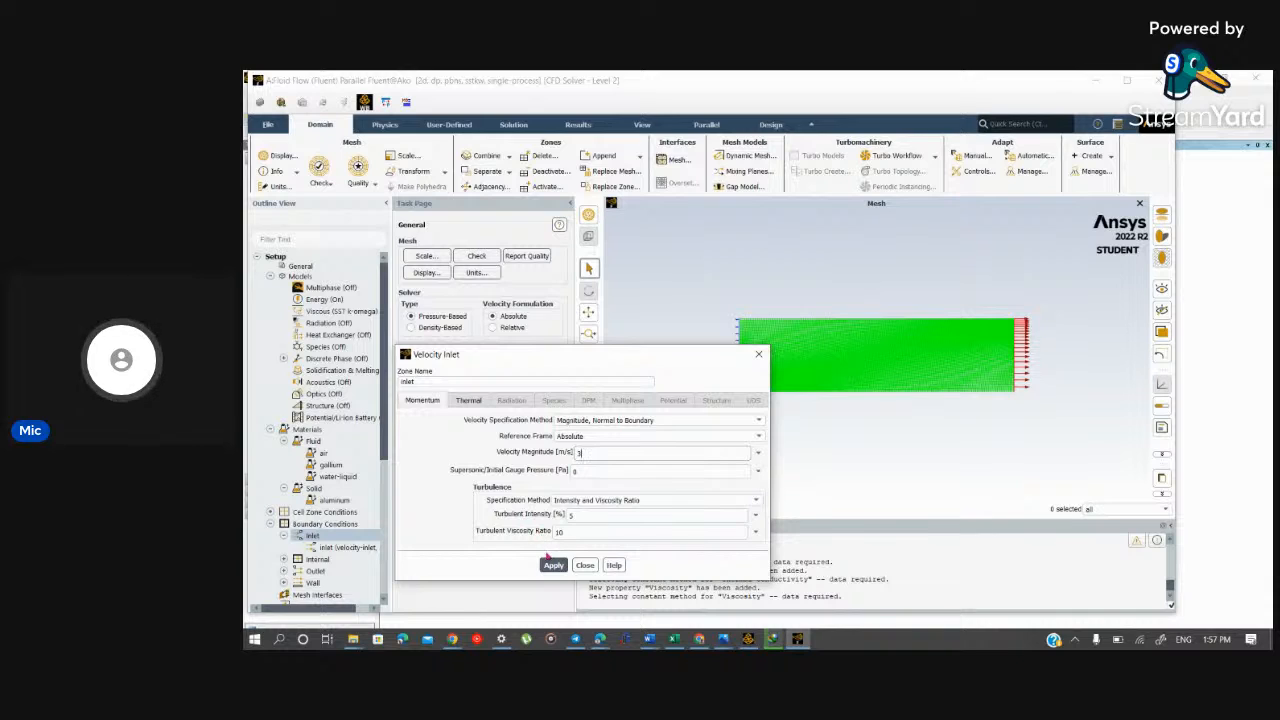
left_click(550, 565)
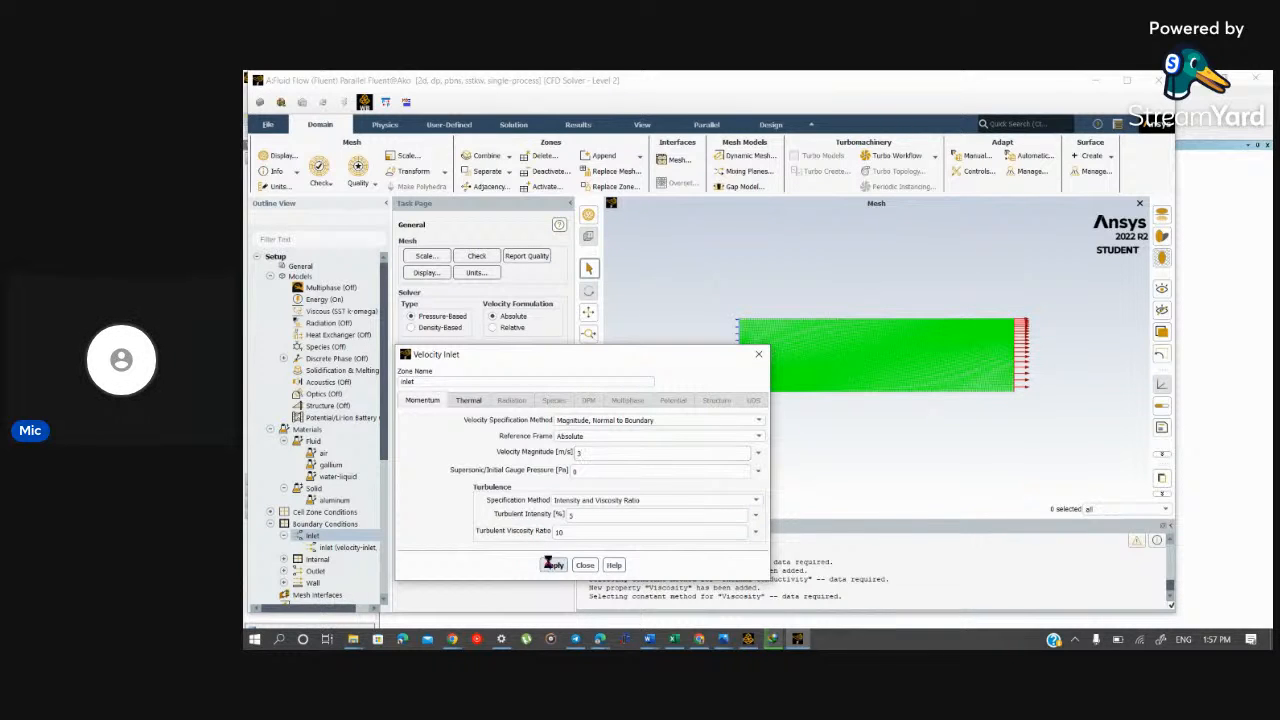
left_click(553, 569)
Step: Expand the Wall branch, close the inlet settings, and open the boundary-wall zone's conditions for review
left_click(285, 583)
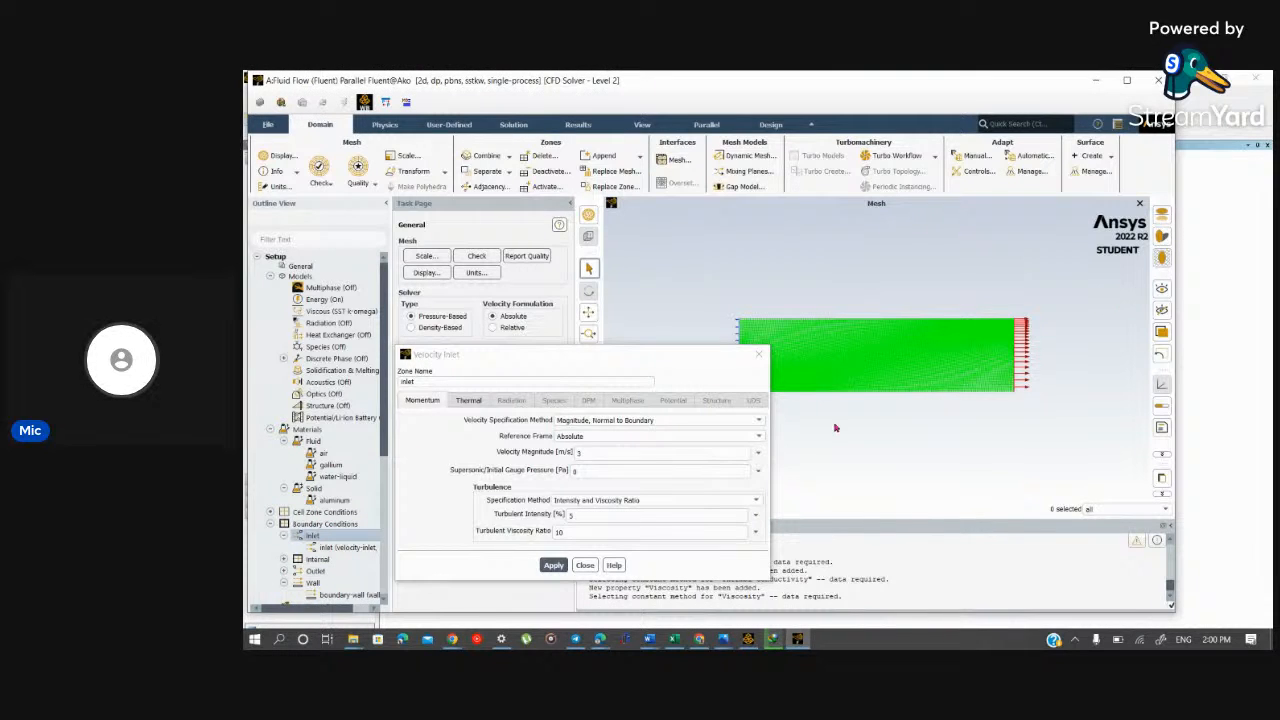
left_click(759, 354)
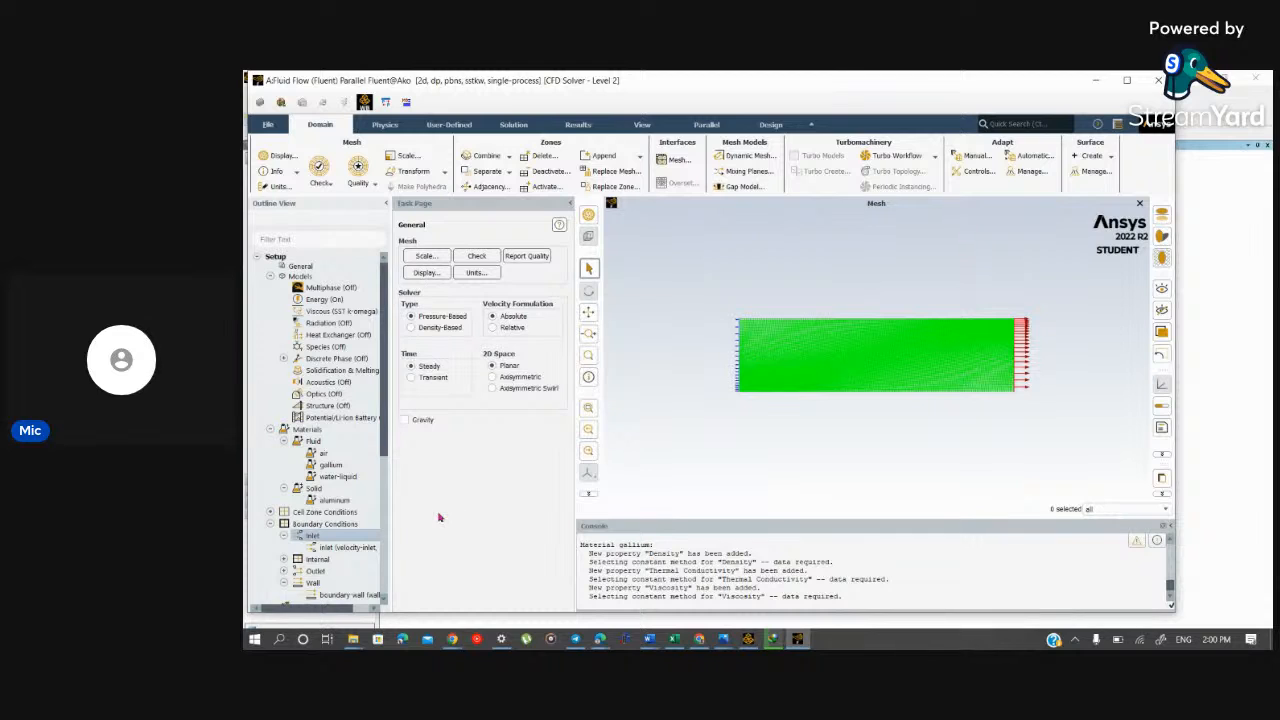
left_click_drag(384, 430, 383, 496)
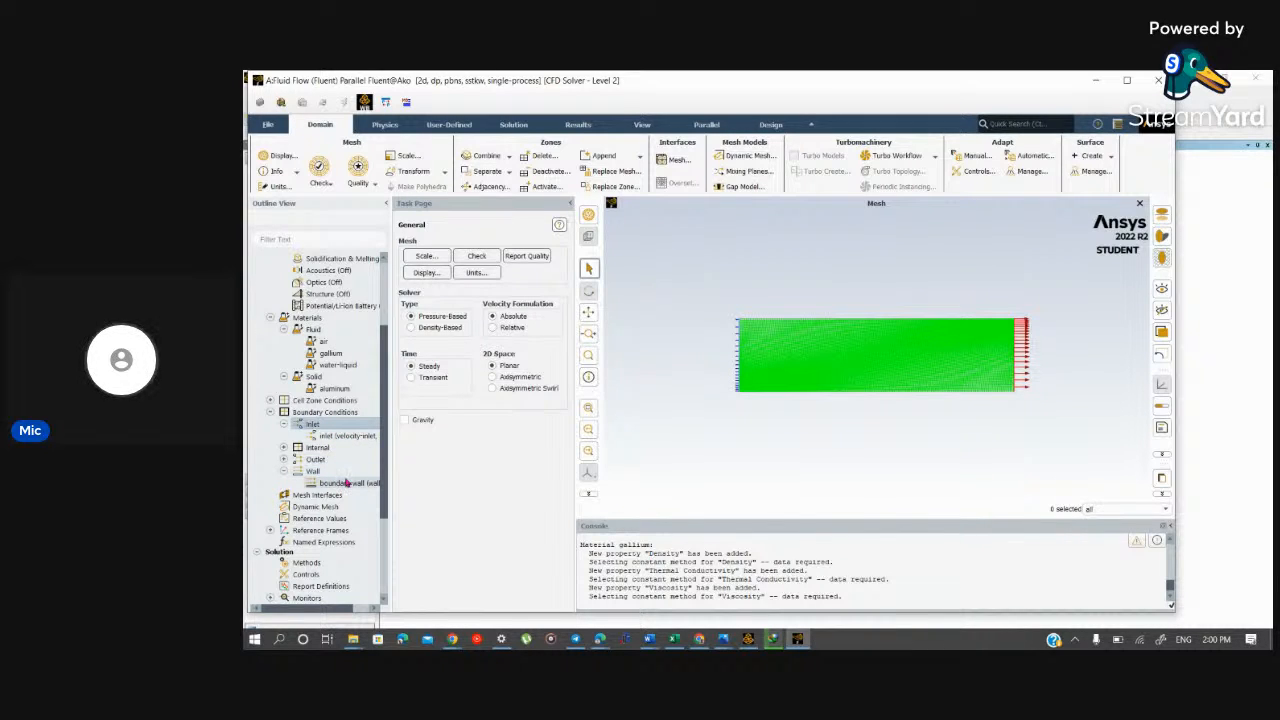
double_click(347, 483)
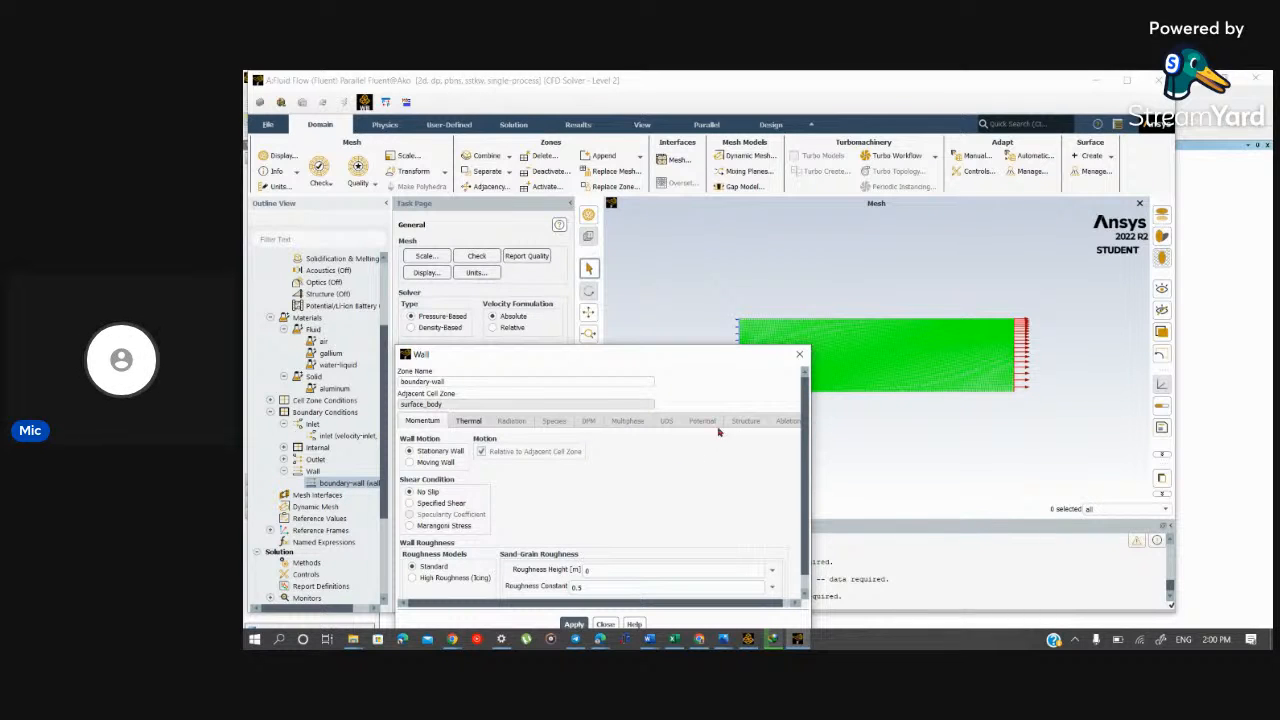
left_click_drag(719, 361, 700, 257)
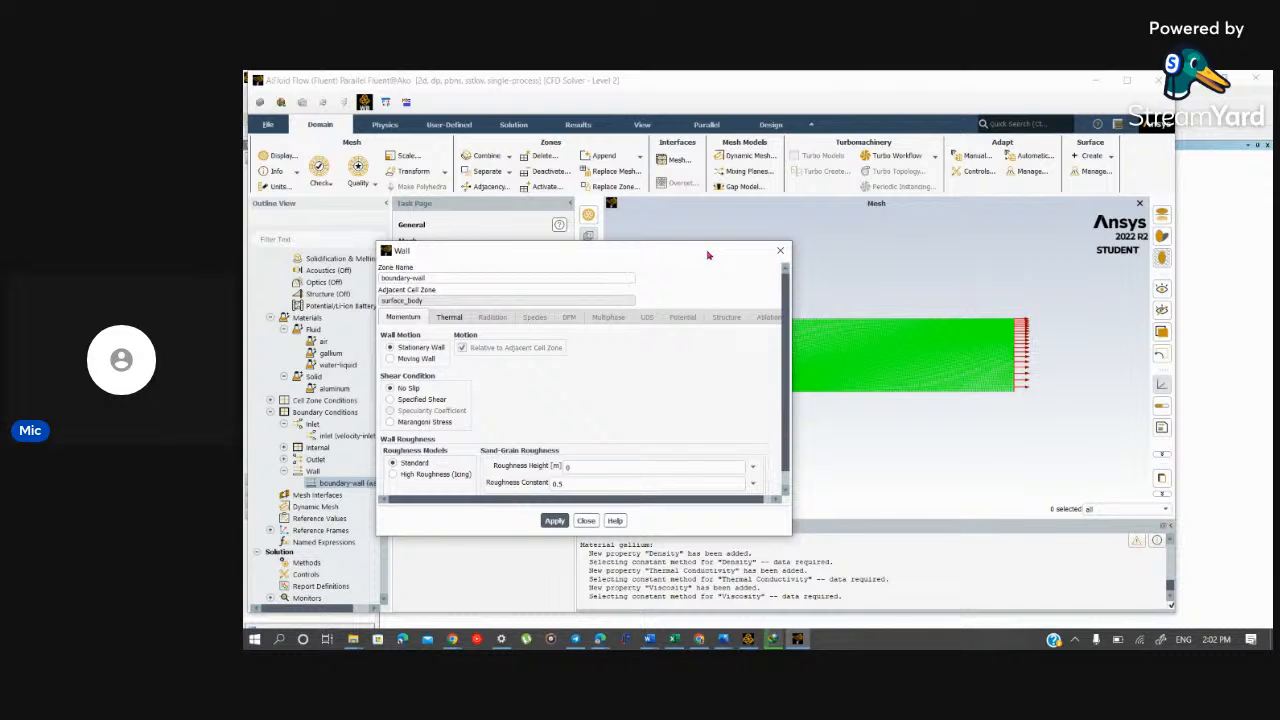
key("alt+Tab")
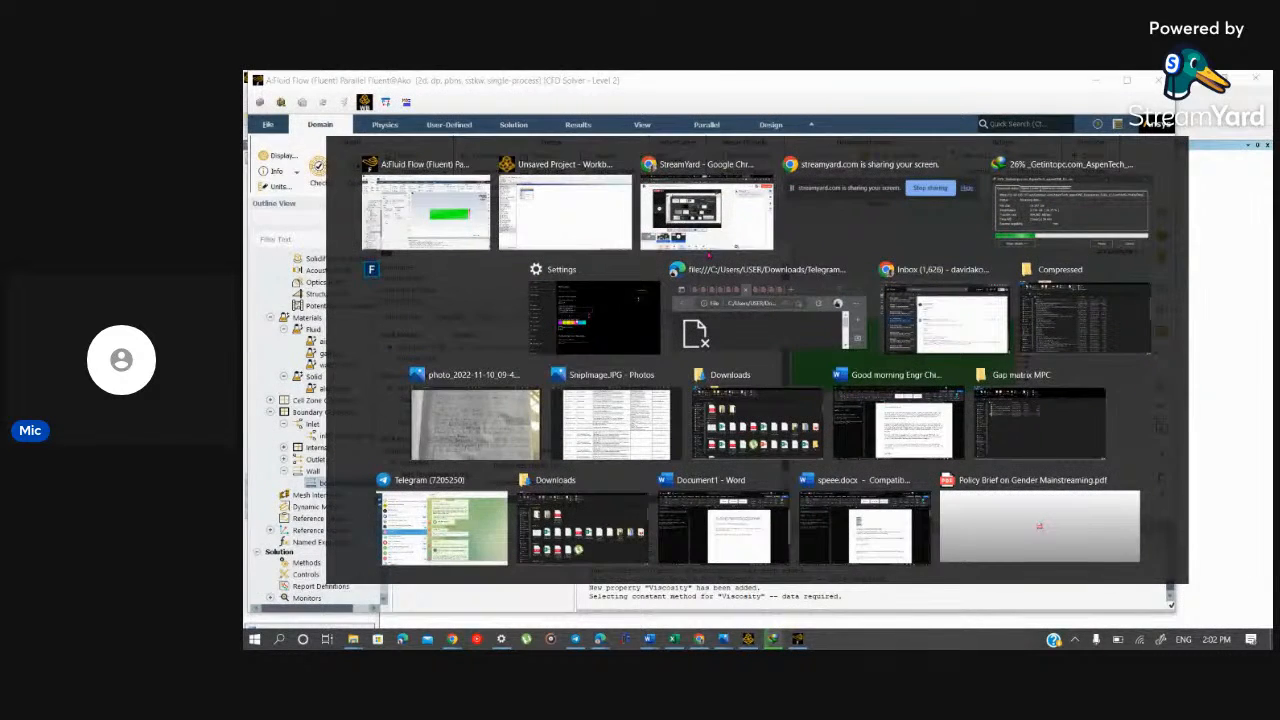
key("alt+Tab")
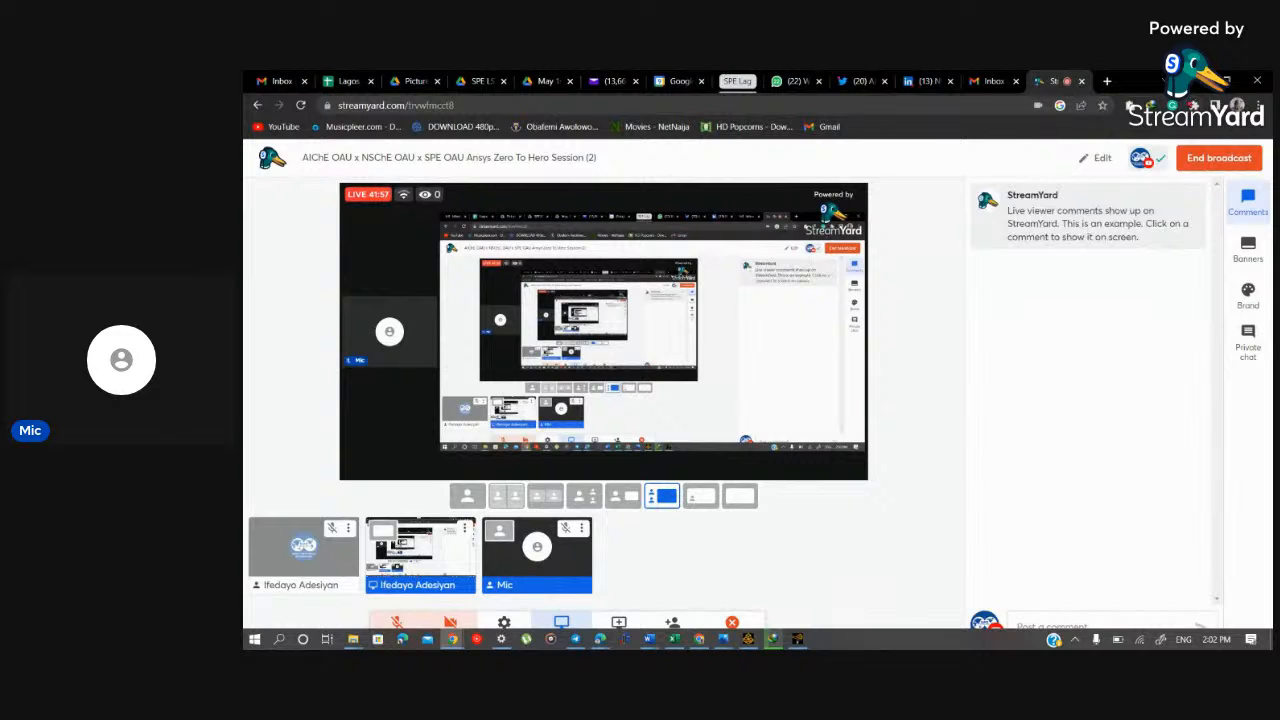
left_click(1206, 160)
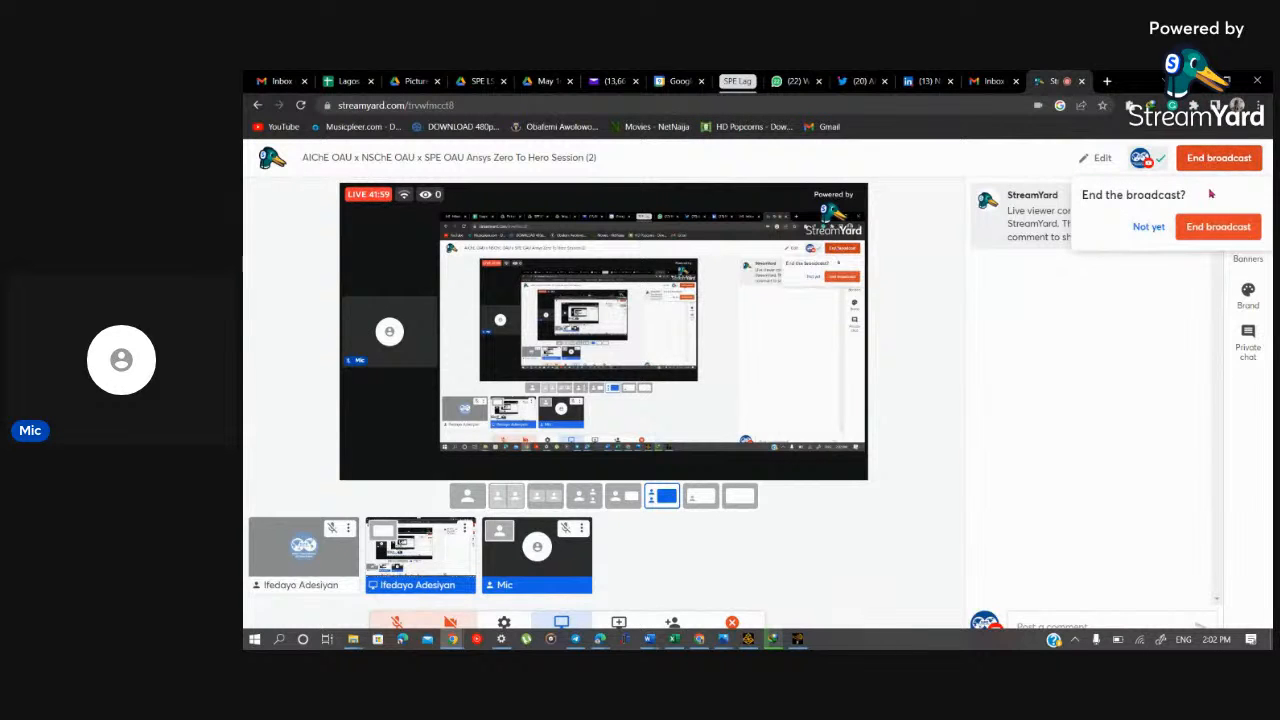